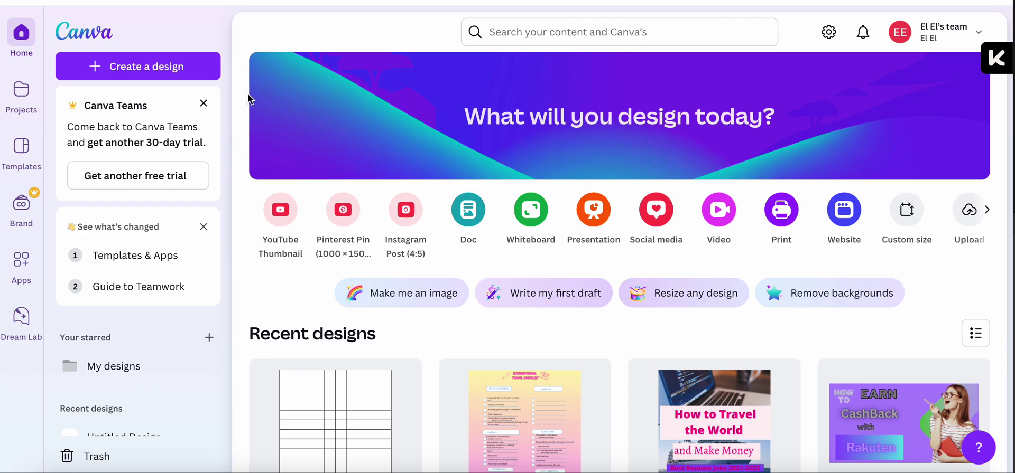
Step: Create a new 8.5 × 11 in Checklist design
click(121, 67)
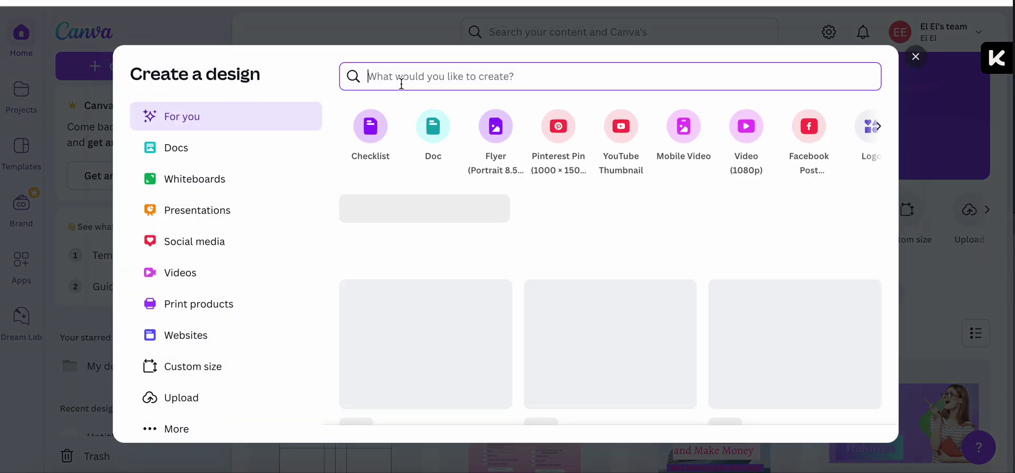
text(checklist)
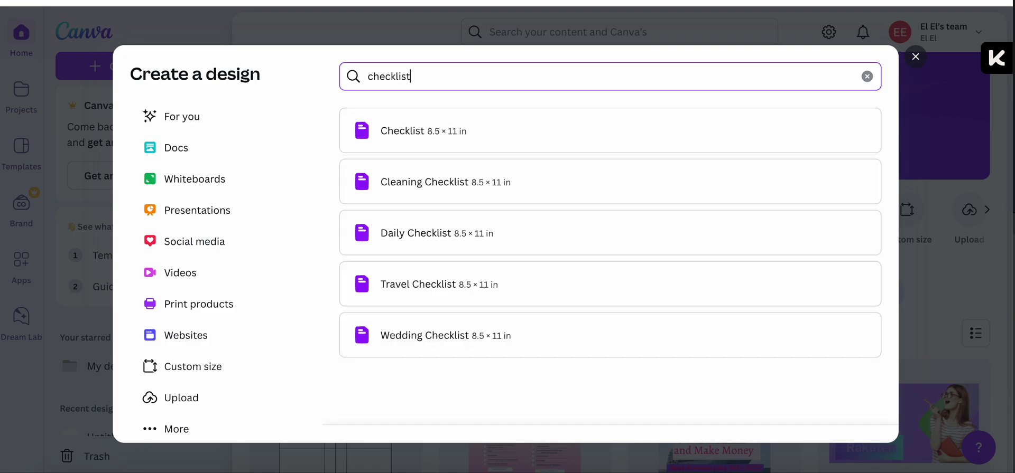
click(436, 133)
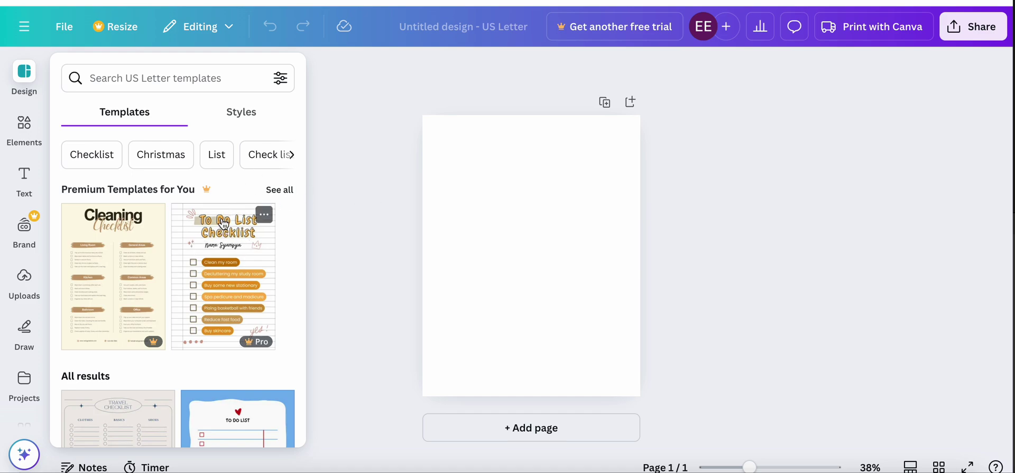
Step: Browse the checklist templates and apply the Blue and Beige Minimalist Travel Checklist to the blank page
scroll(230, 182, down, 5)
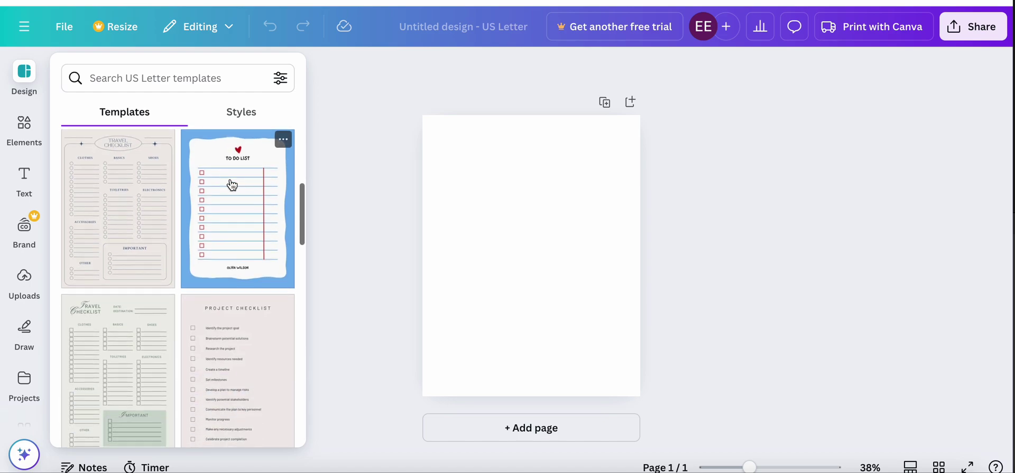
scroll(232, 185, down, 3)
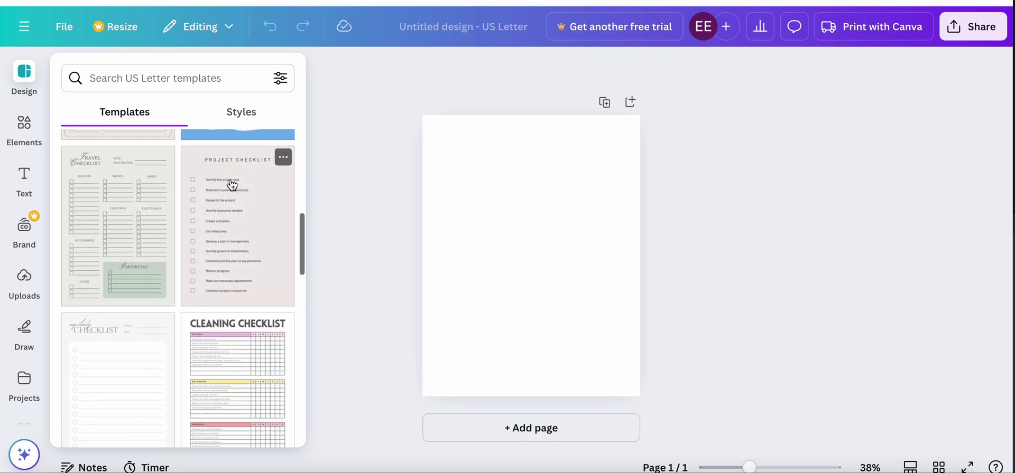
scroll(231, 185, up, 2)
scroll(231, 185, down, 3)
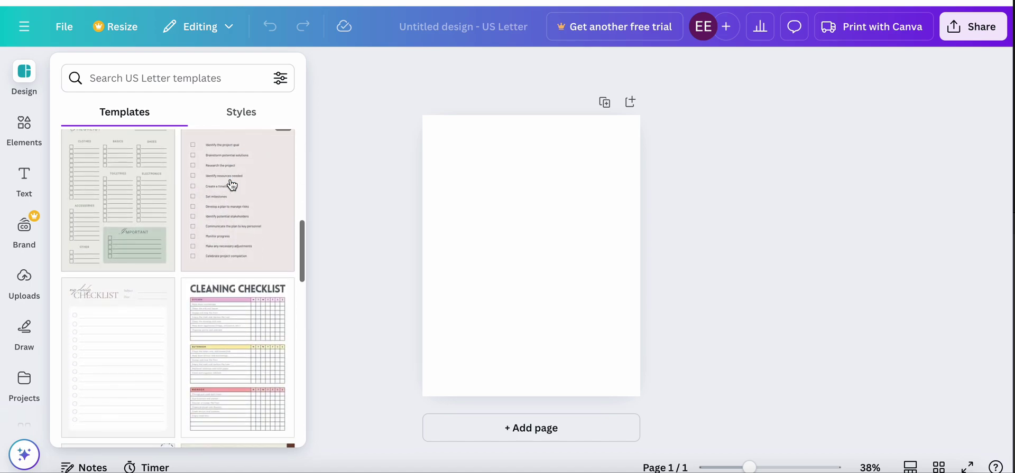
scroll(232, 185, down, 5)
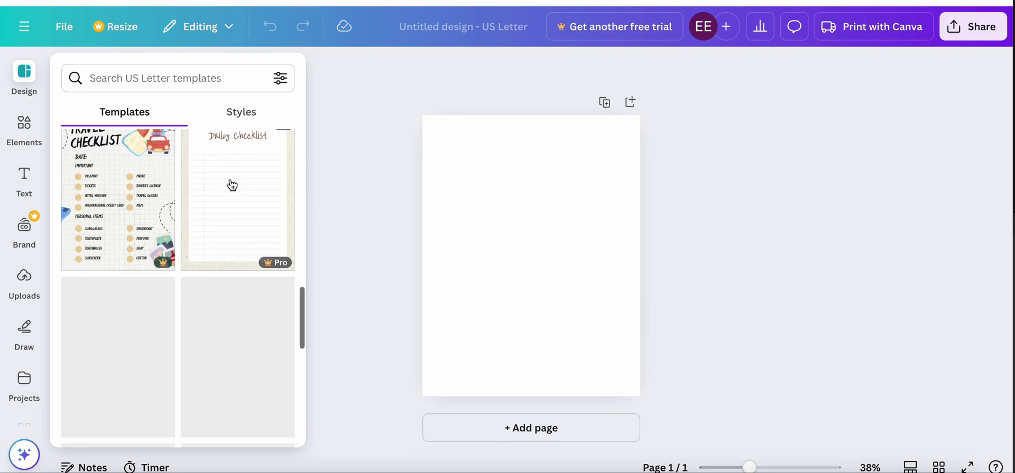
scroll(232, 185, down, 5)
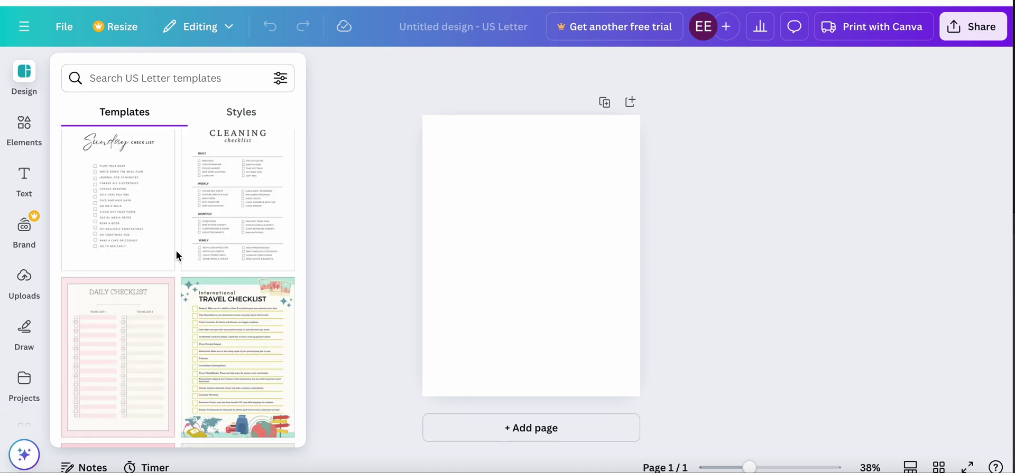
scroll(276, 394, down, 2)
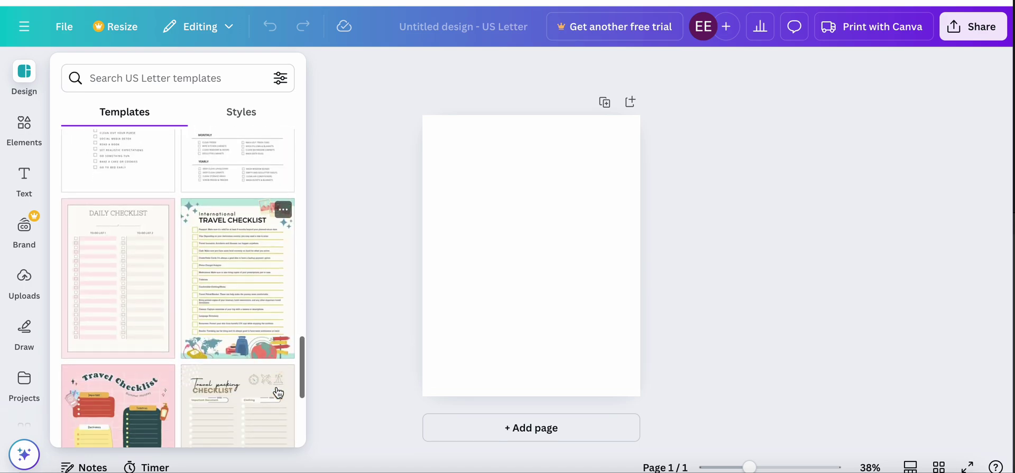
scroll(256, 328, down, 4)
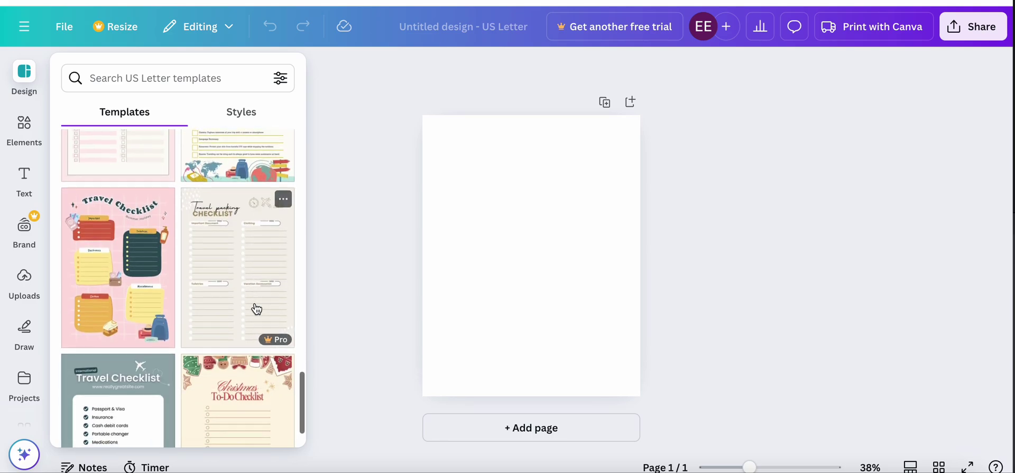
scroll(256, 309, up, 2)
scroll(257, 310, up, 5)
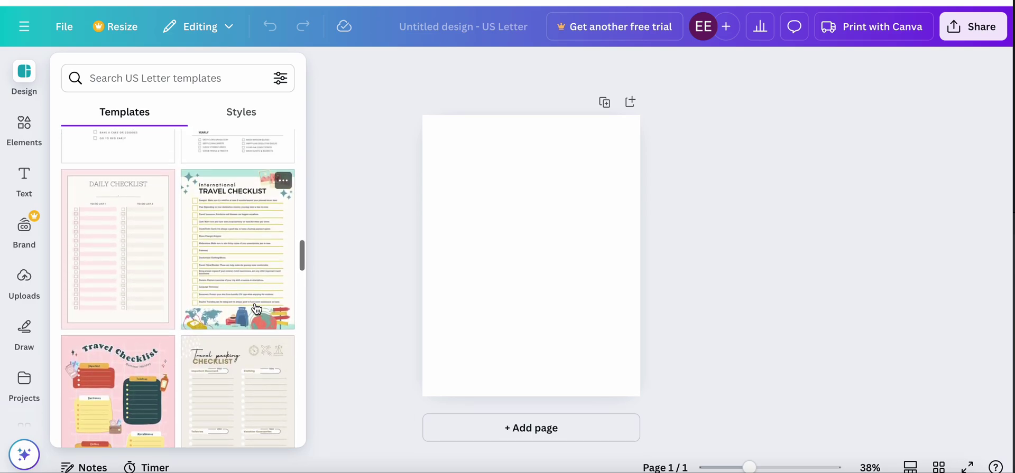
scroll(255, 308, up, 5)
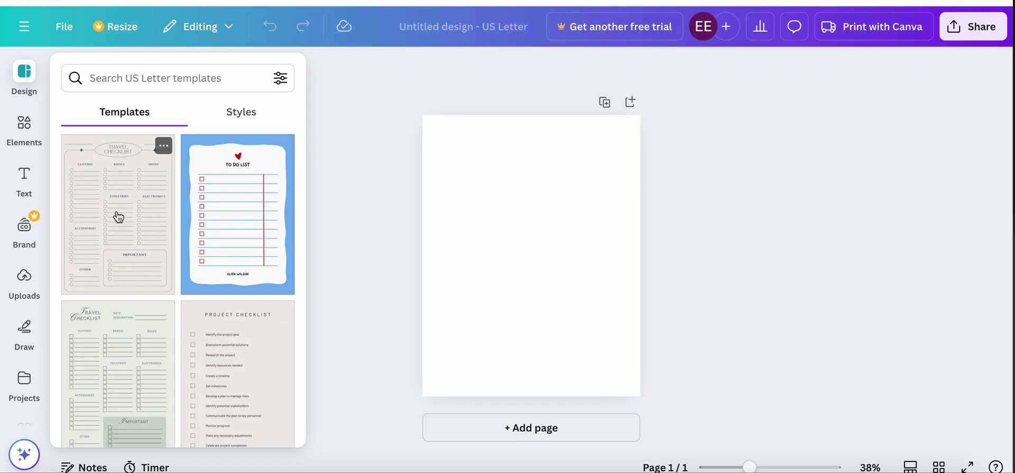
click(87, 217)
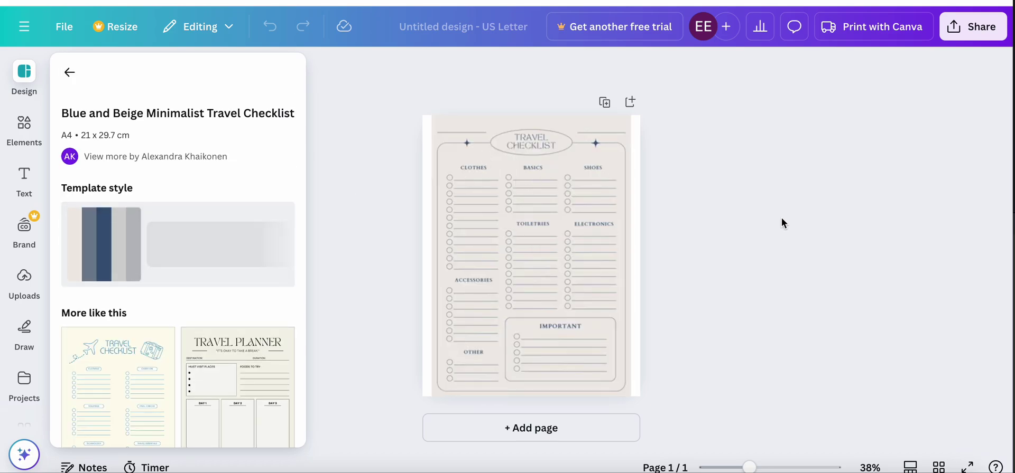
Step: Fill the page background with the default light green-to-blue gradient
click(531, 222)
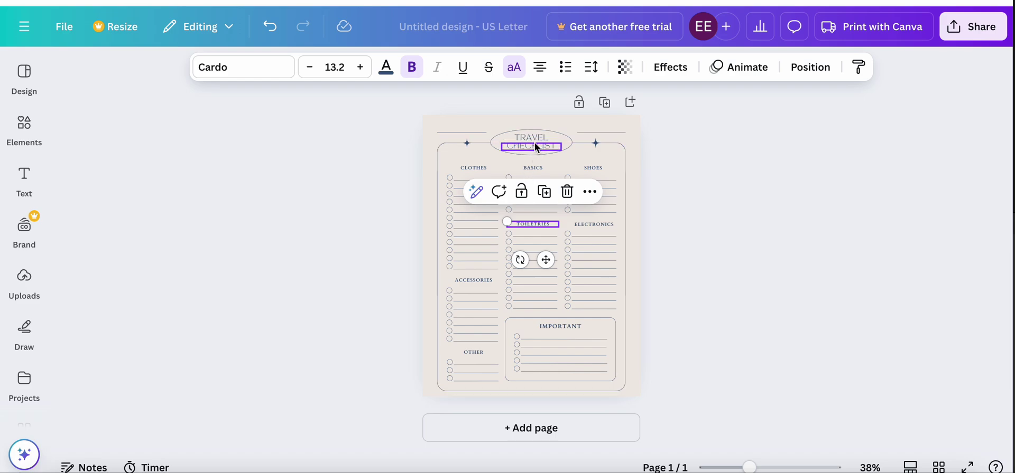
click(460, 121)
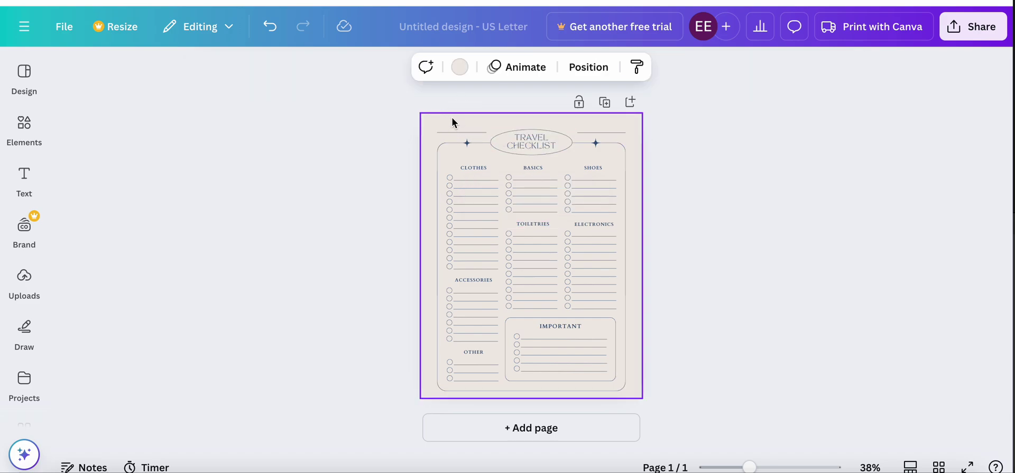
click(459, 68)
scroll(229, 344, down, 3)
click(274, 370)
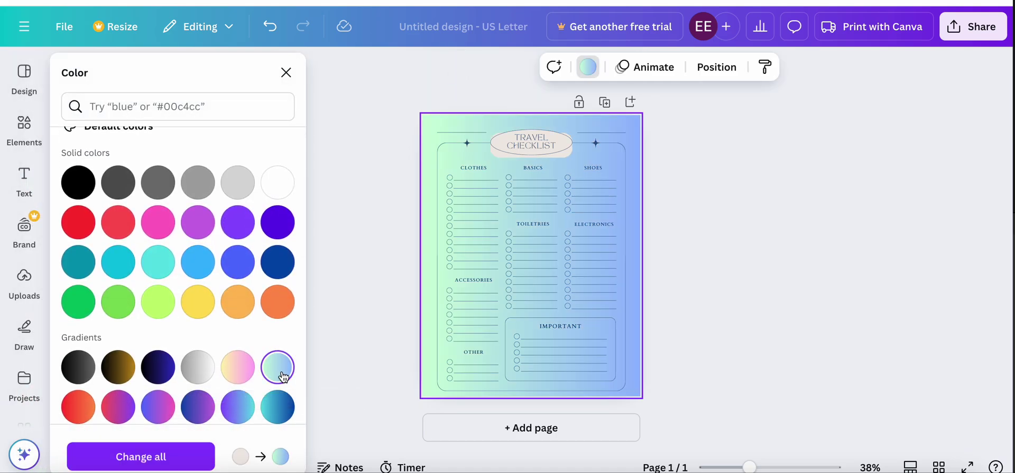
Step: Try other default gradients on the page background, including blue-to-pink and purple-to-orange, and return to light green-to-blue
scroll(228, 385, down, 1)
scroll(228, 385, down, 1)
click(160, 360)
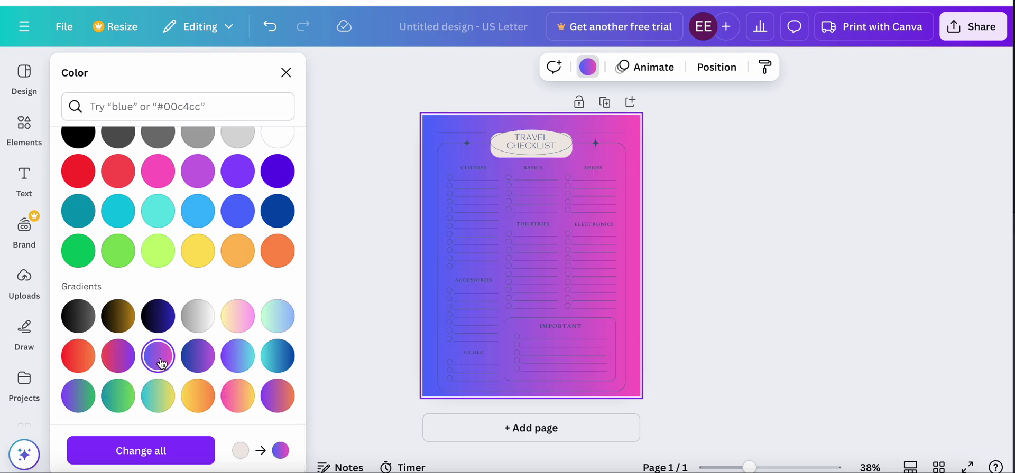
click(276, 357)
click(276, 395)
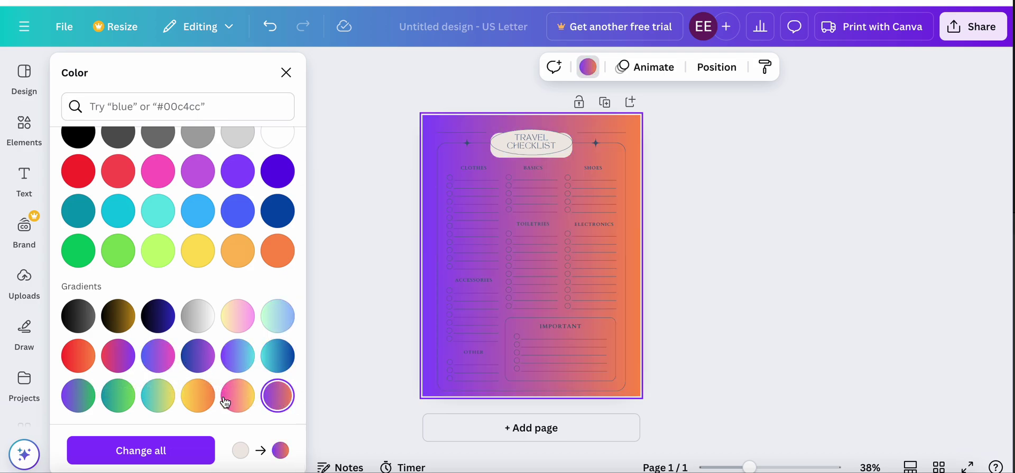
click(122, 398)
click(158, 395)
click(276, 318)
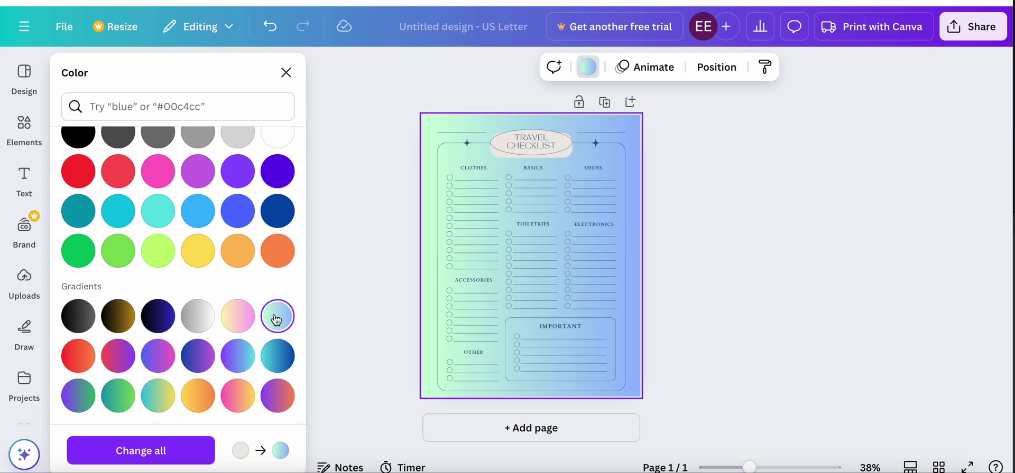
Step: Change the background gradient's style to vertical, running from green at the top to blue at the bottom
scroll(206, 180, up, 5)
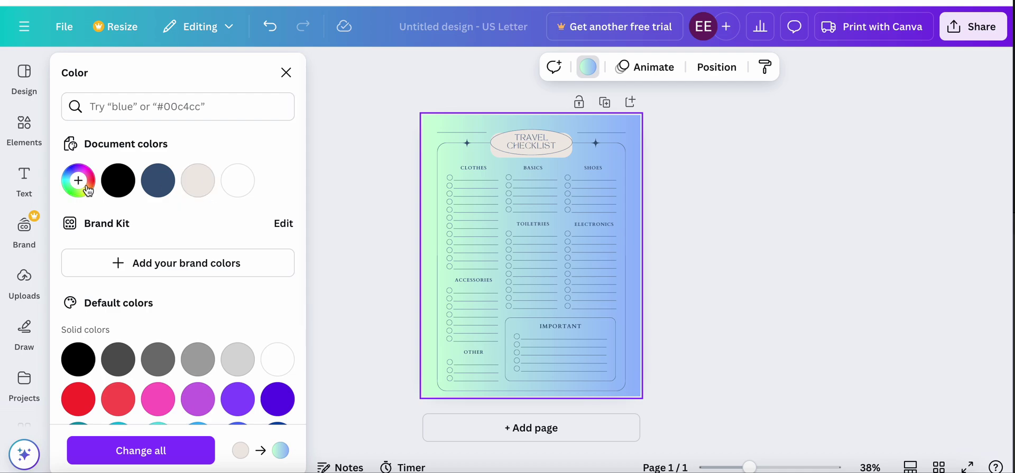
click(78, 180)
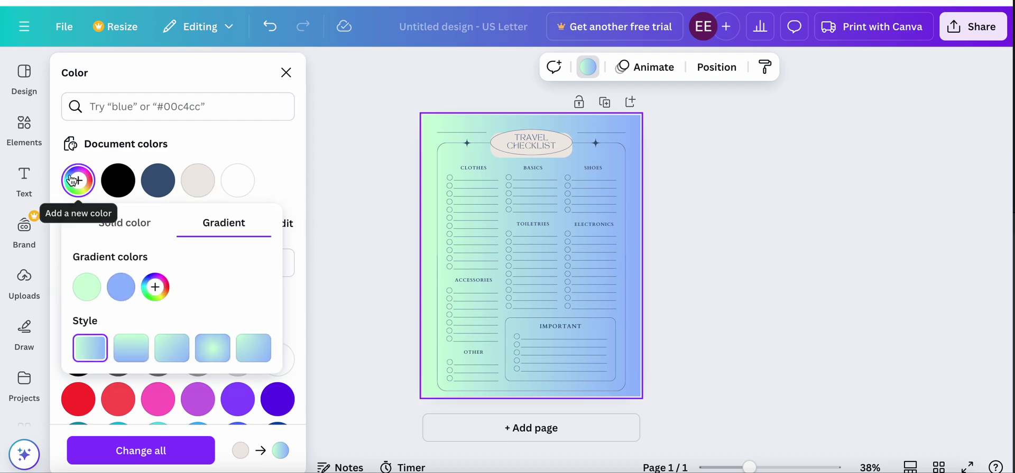
click(140, 349)
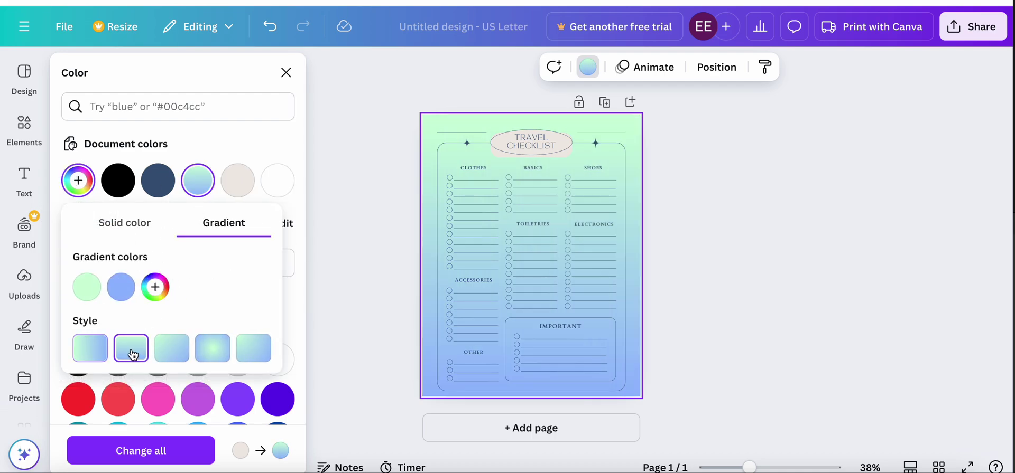
Step: Try the diagonal, radial and horizontal styles on the background gradient, return to the vertical one and close the color settings
click(174, 351)
click(222, 353)
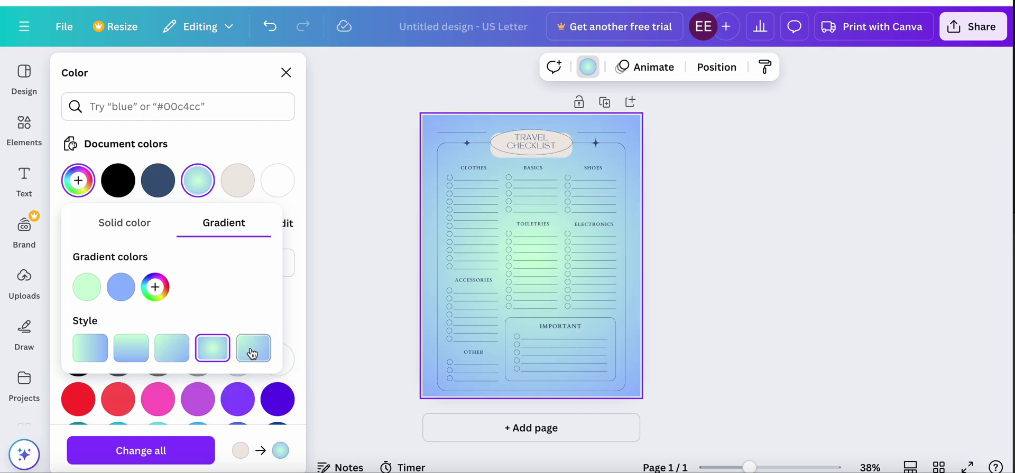
click(254, 350)
click(218, 350)
click(177, 349)
click(132, 352)
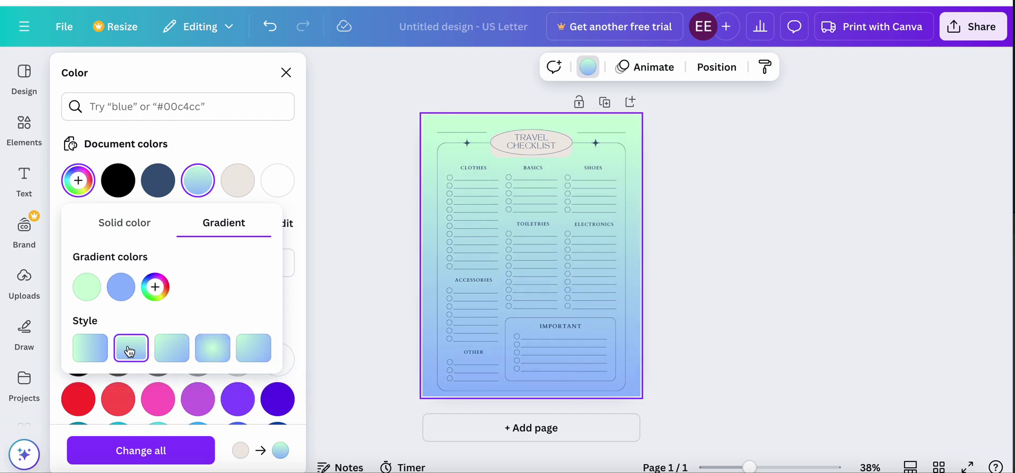
click(88, 348)
click(130, 349)
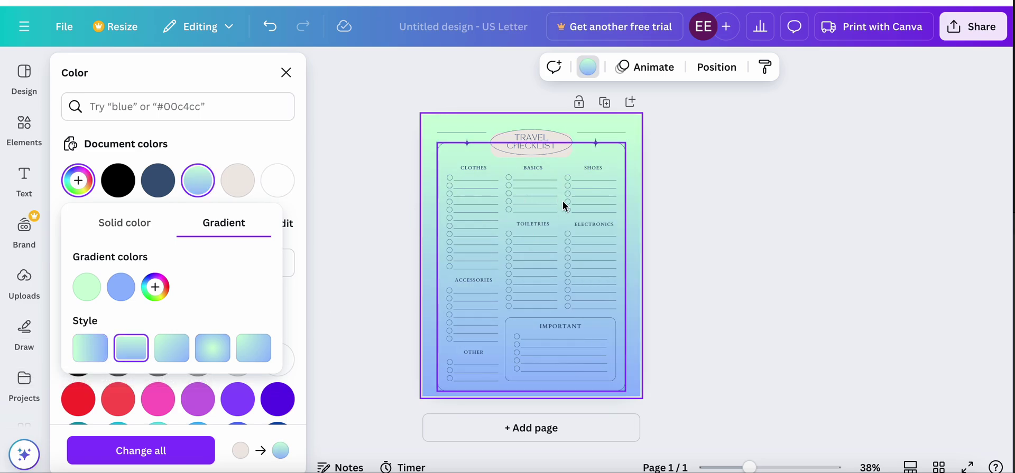
click(712, 193)
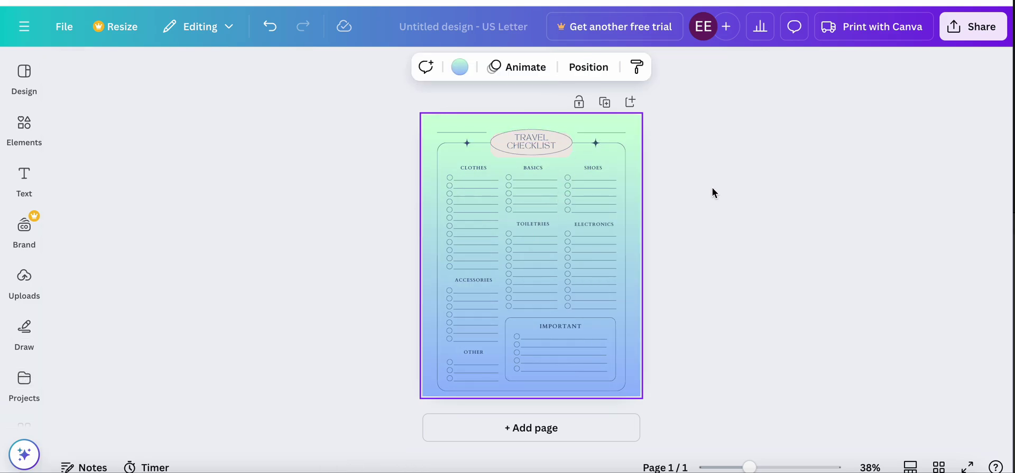
Step: Change the font of both title lines, TRAVEL and CHECKLIST, to Cardo
click(531, 136)
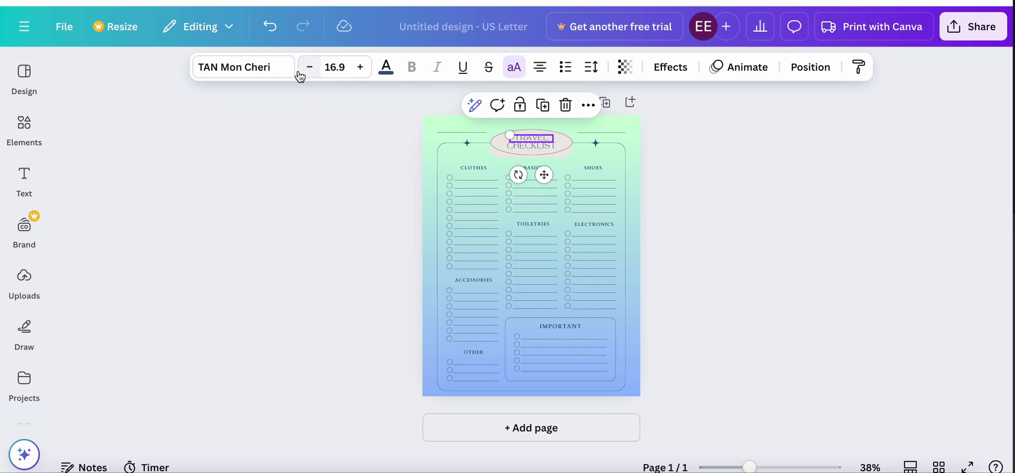
click(244, 67)
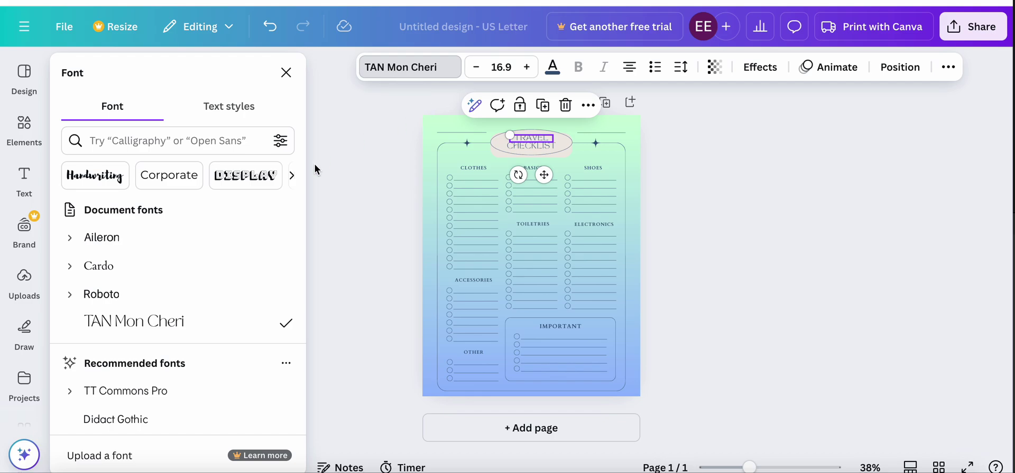
click(100, 266)
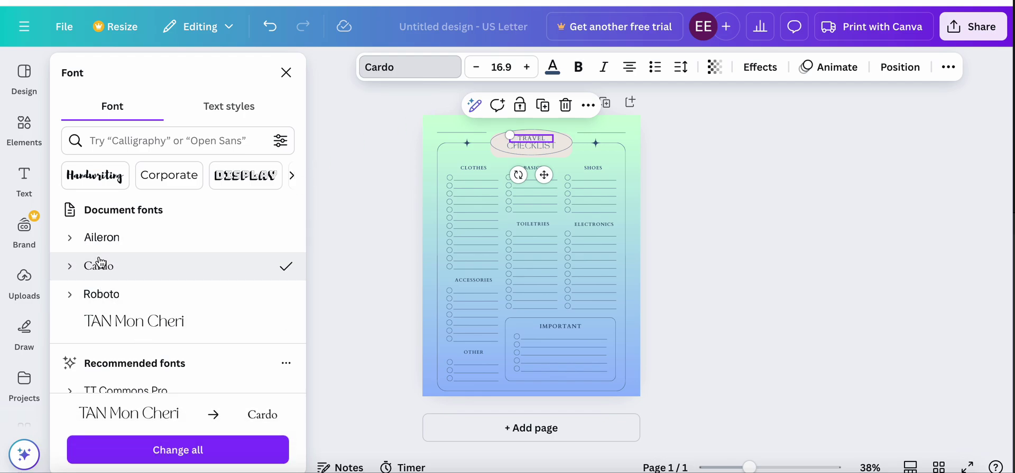
click(541, 146)
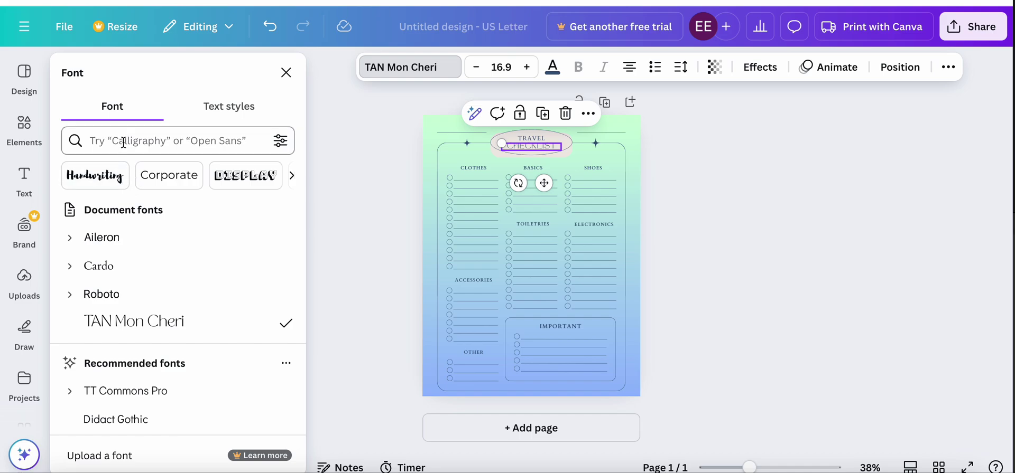
click(104, 267)
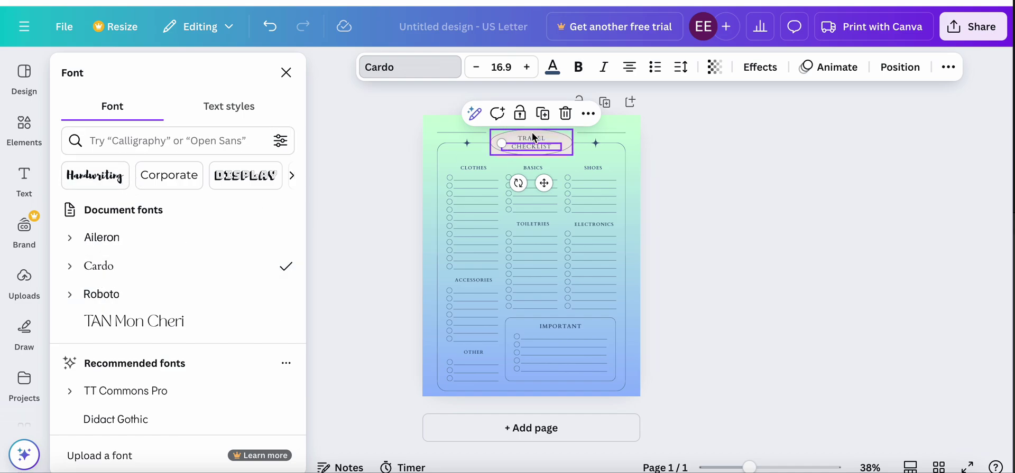
Step: Increase the font size of both title lines, TRAVEL and CHECKLIST, to 19.9
click(531, 139)
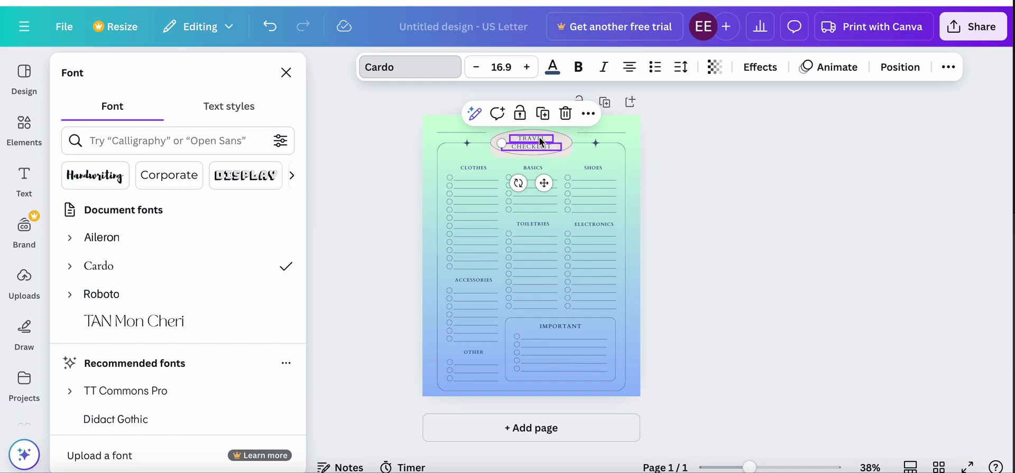
click(527, 68)
click(527, 68)
click(527, 67)
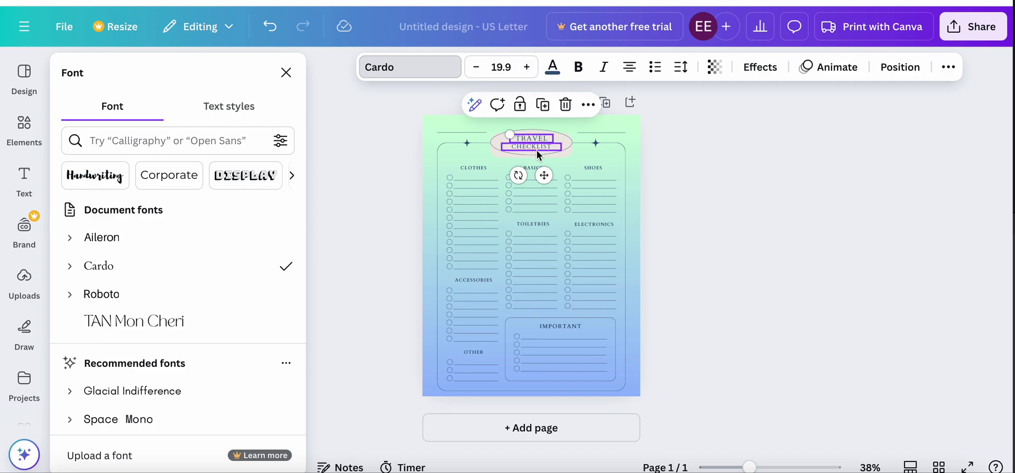
click(537, 150)
click(527, 67)
click(527, 68)
click(527, 68)
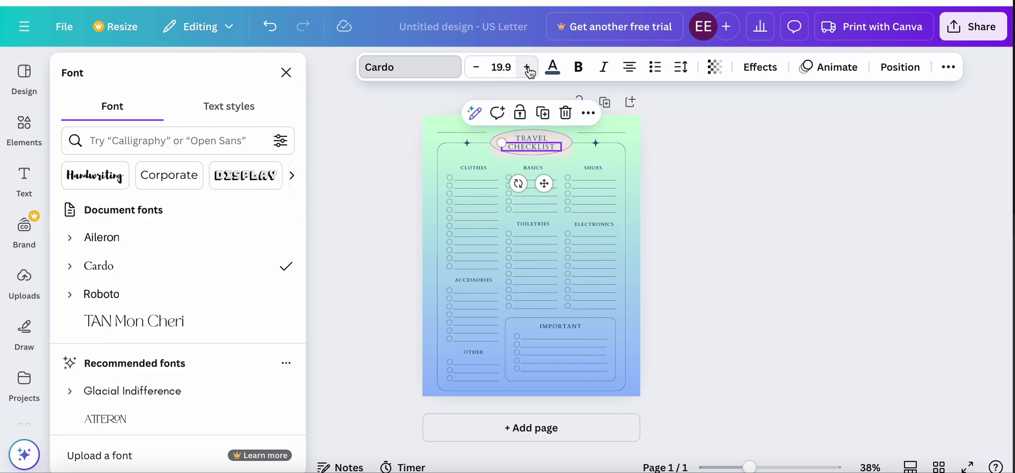
click(520, 138)
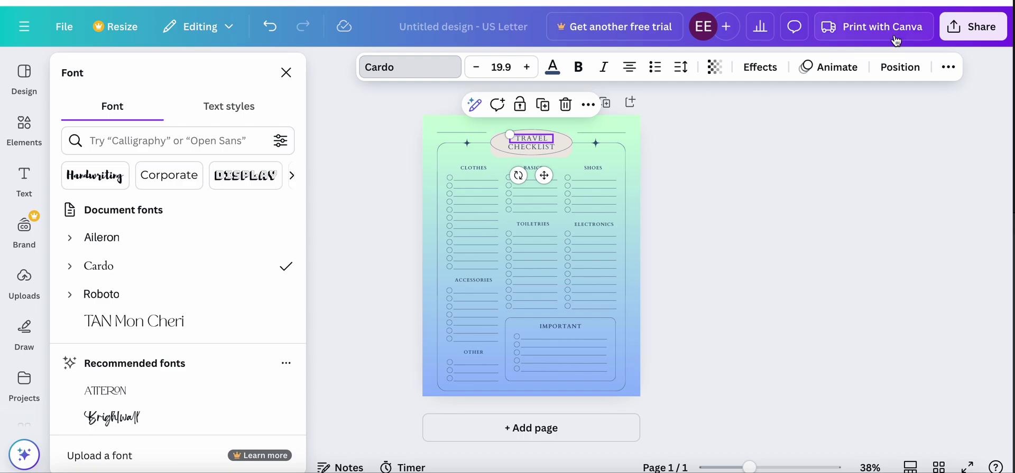
Step: Try the Lift and Neon text effects on TRAVEL, then apply the Outline effect to both title lines, TRAVEL and CHECKLIST
click(772, 72)
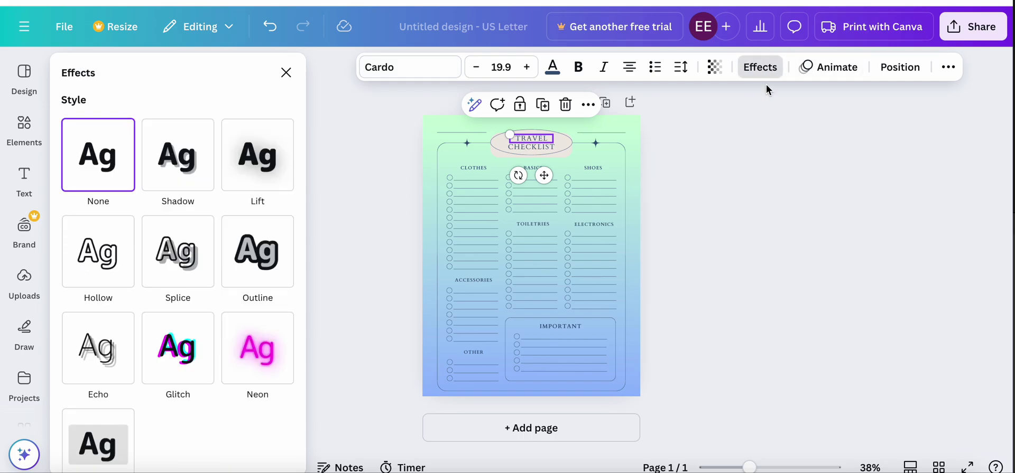
click(172, 257)
click(247, 239)
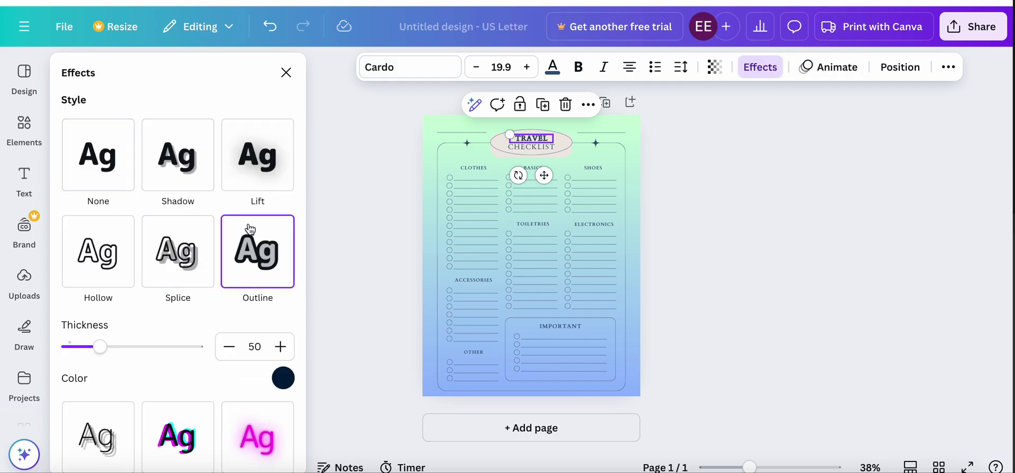
click(268, 165)
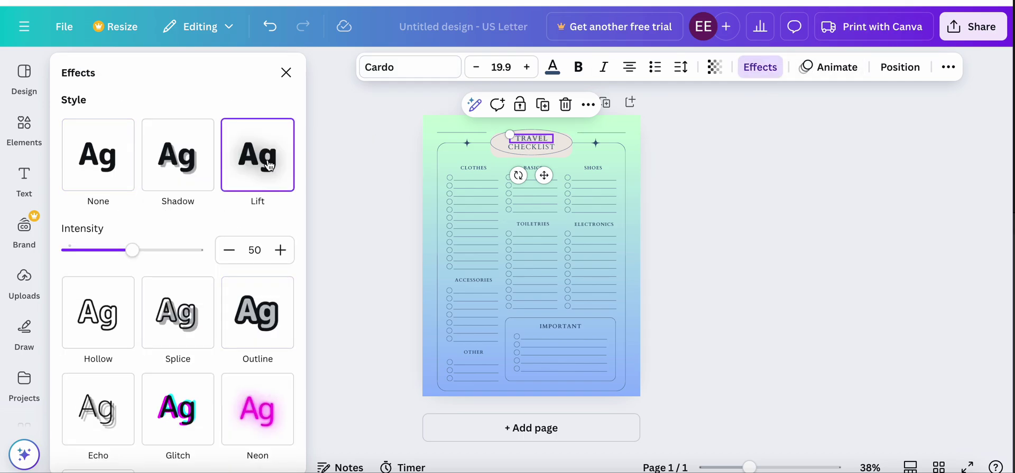
click(253, 397)
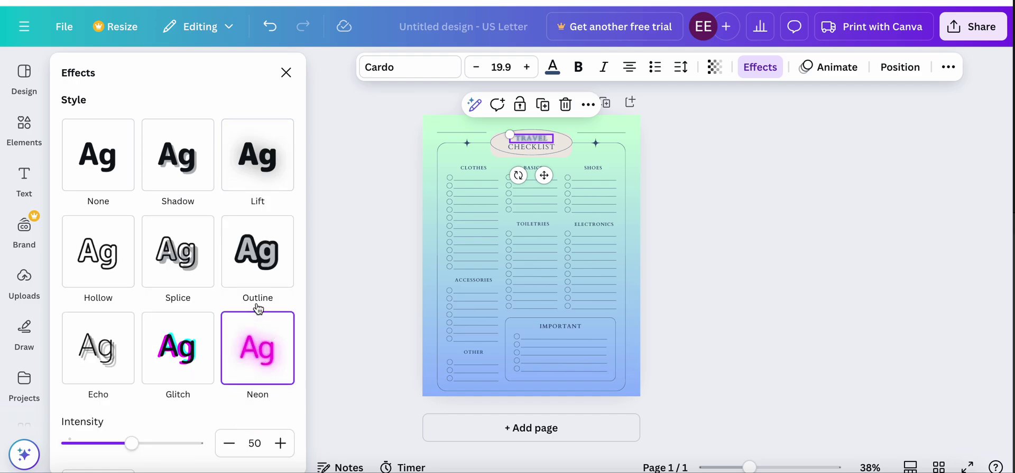
click(280, 250)
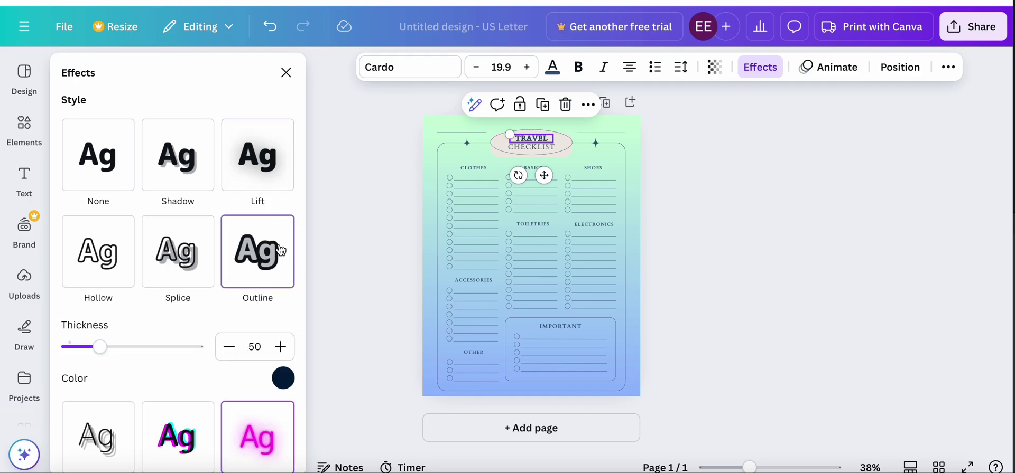
click(527, 147)
click(259, 251)
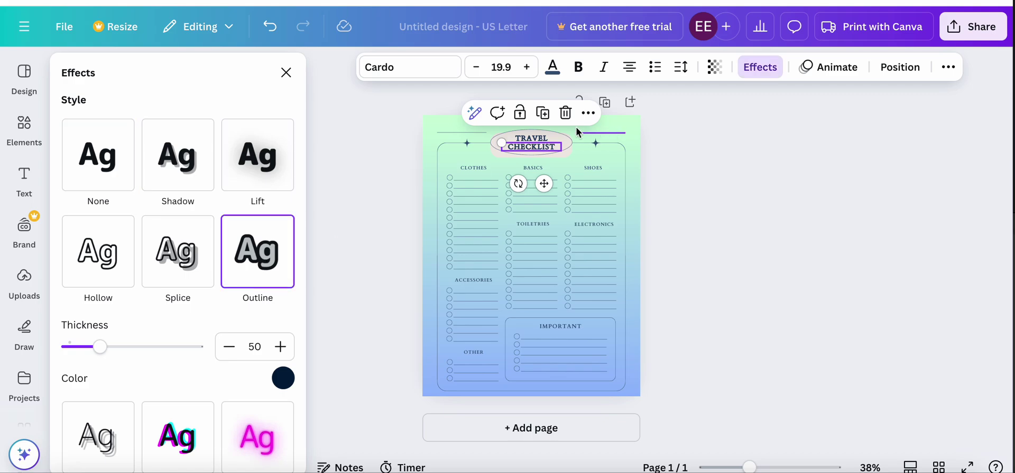
Step: Recolor the title line TRAVEL with the default solid violet and increase its font size to 22.9
click(518, 138)
click(552, 67)
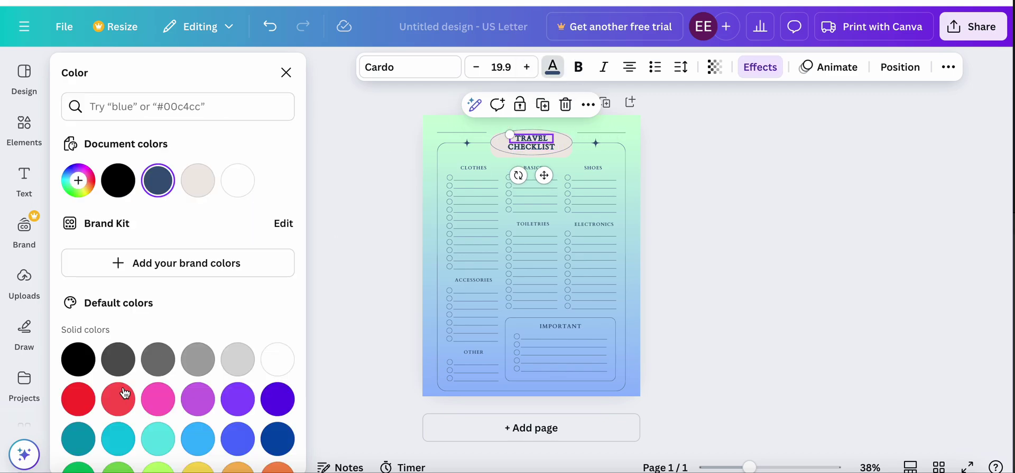
scroll(214, 343, down, 1)
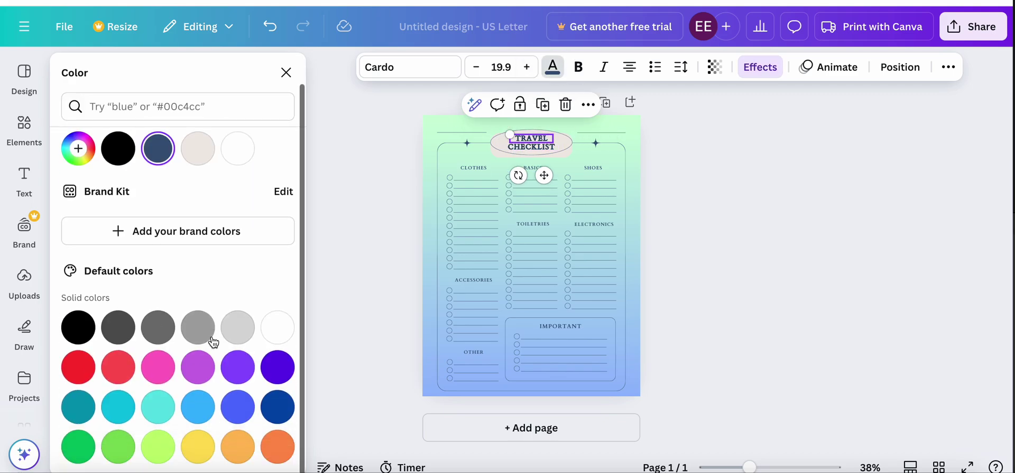
click(247, 407)
click(241, 367)
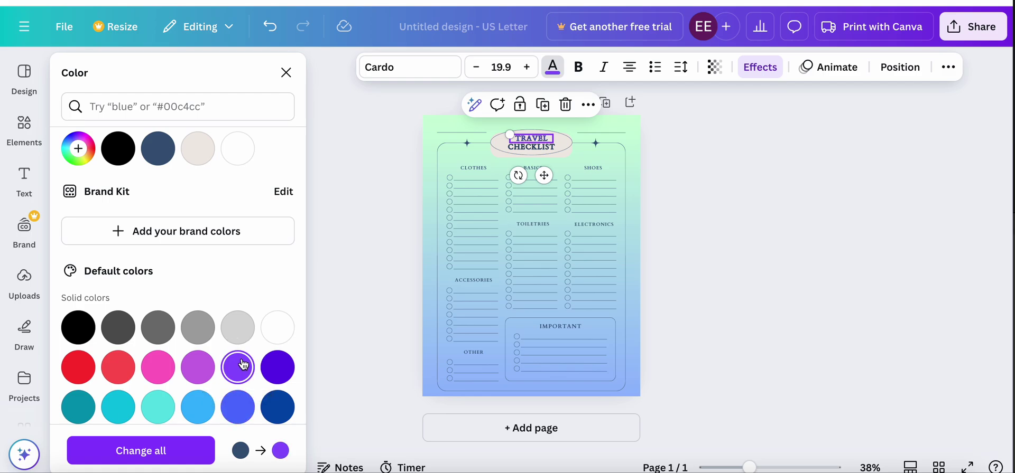
click(528, 68)
click(527, 68)
click(527, 67)
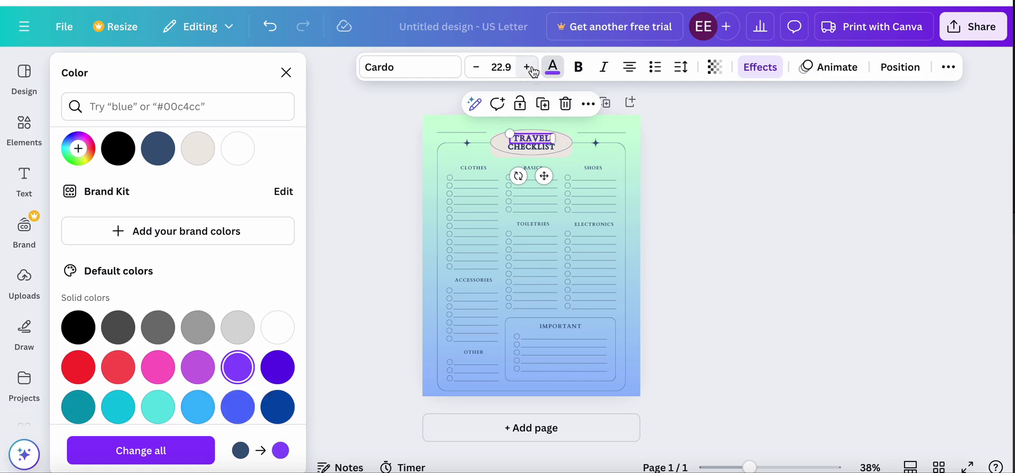
Step: Increase the font size of the title line CHECKLIST to 22.9 and give it the same violet as TRAVEL
click(533, 147)
click(527, 67)
click(527, 68)
click(527, 68)
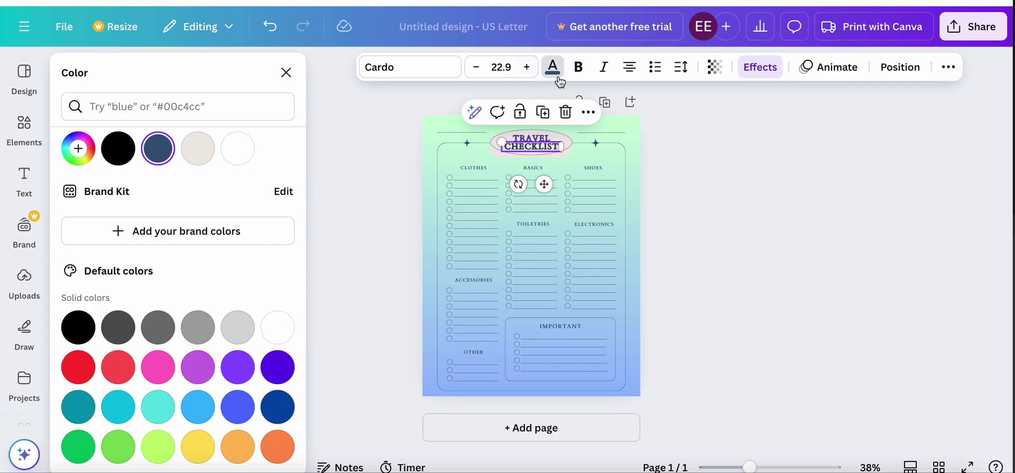
click(239, 368)
click(722, 176)
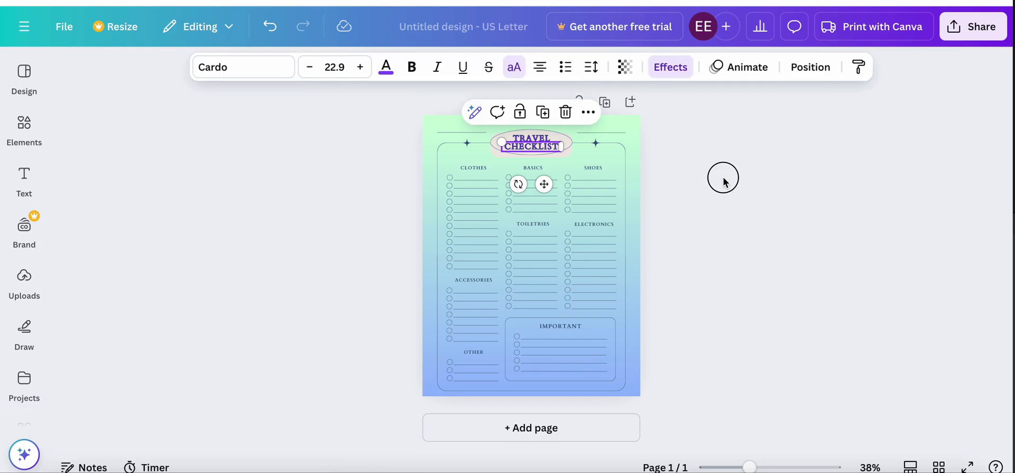
Step: Try solid blue, dark blue and white as the fill of the oval behind the title
click(497, 139)
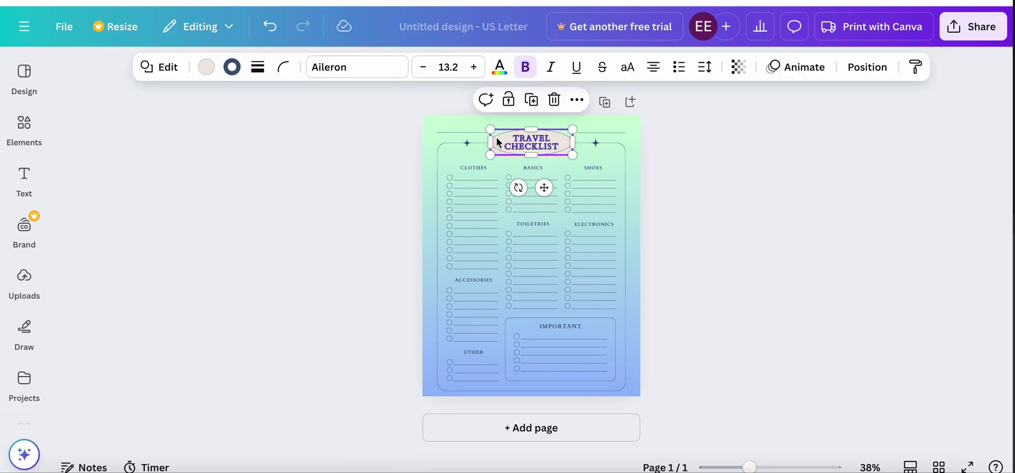
click(206, 66)
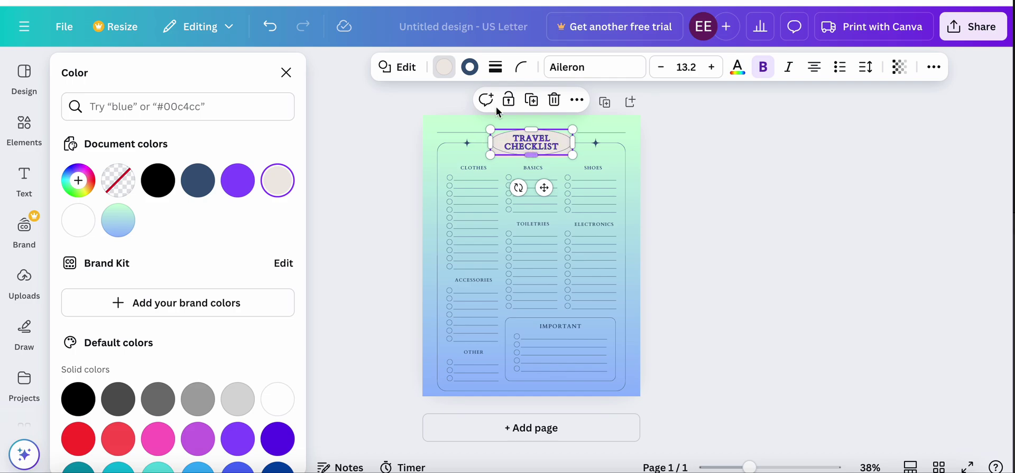
scroll(200, 255, down, 5)
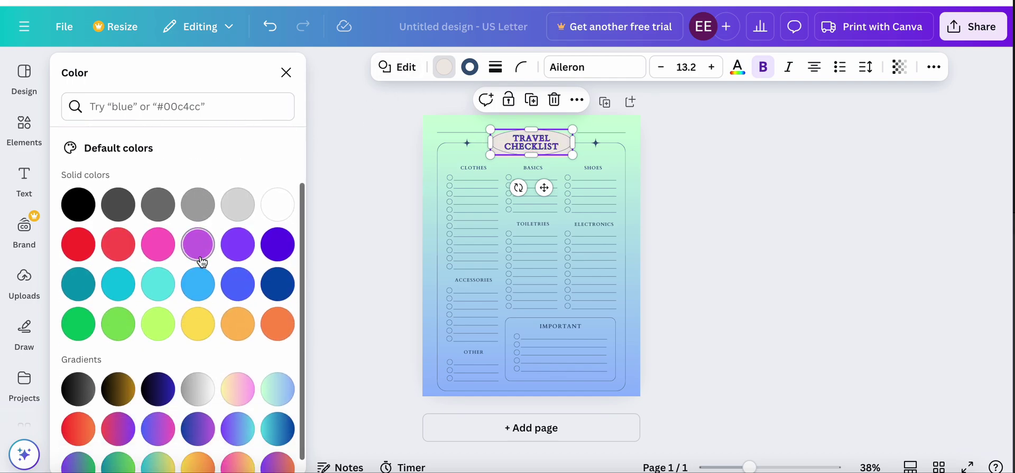
click(244, 281)
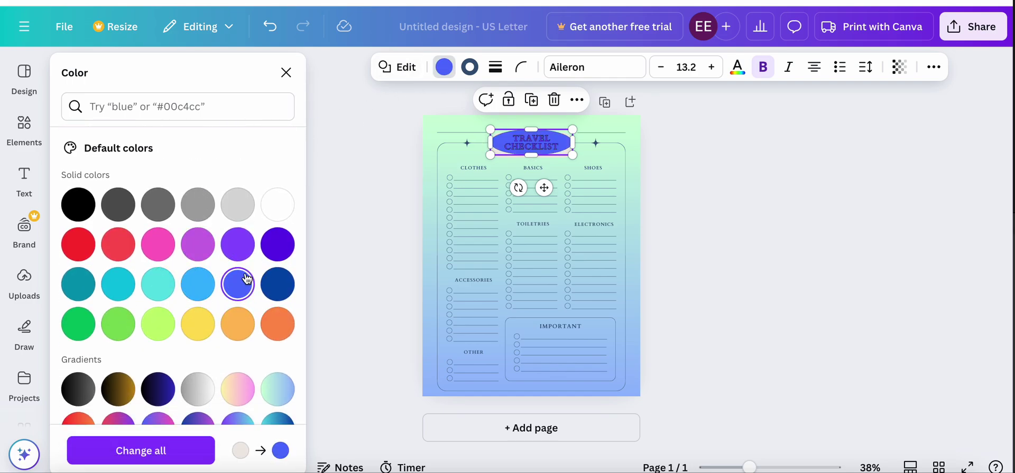
click(273, 286)
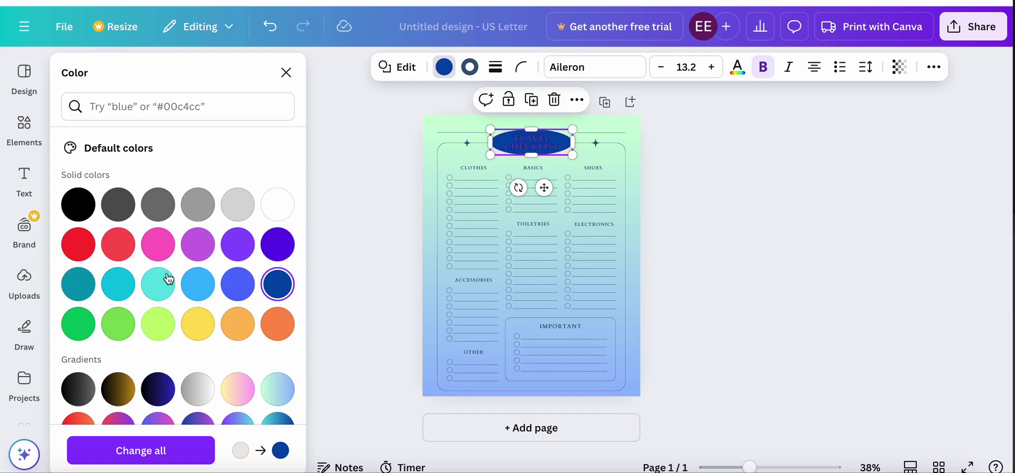
scroll(169, 279, down, 2)
click(283, 137)
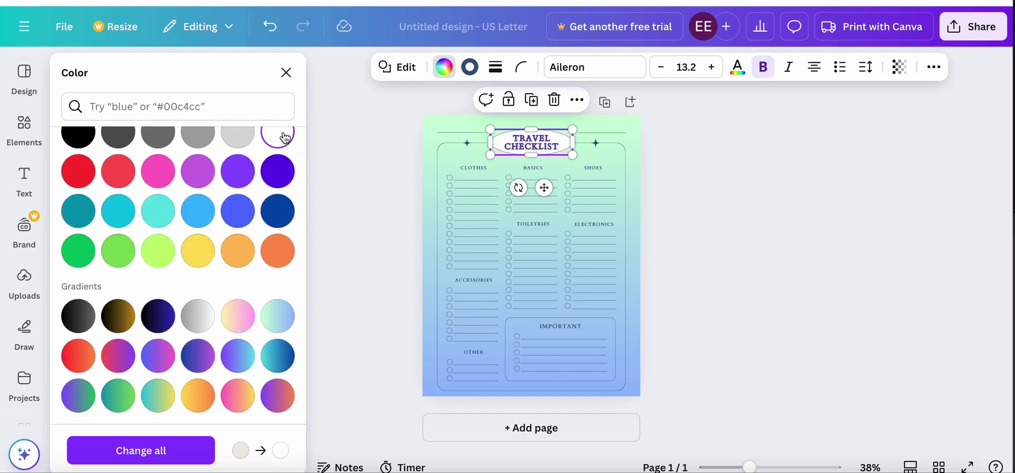
Step: Try several preset gradients on the title's oval and fill it with the teal-to-yellow one
click(237, 356)
click(277, 357)
click(284, 316)
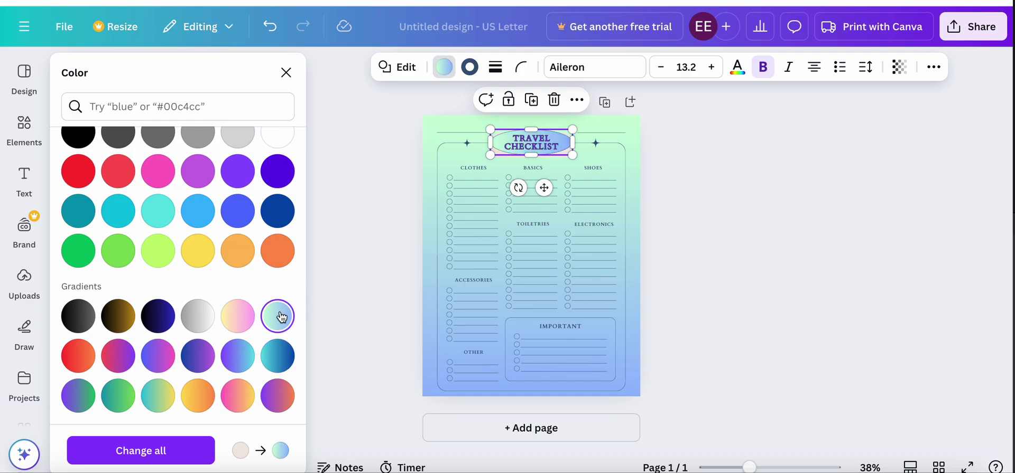
click(118, 356)
click(158, 395)
click(118, 396)
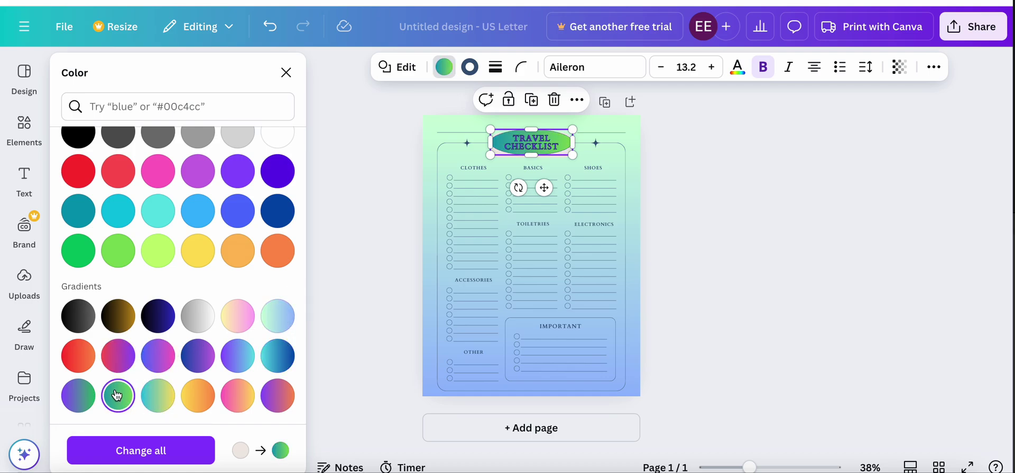
click(176, 396)
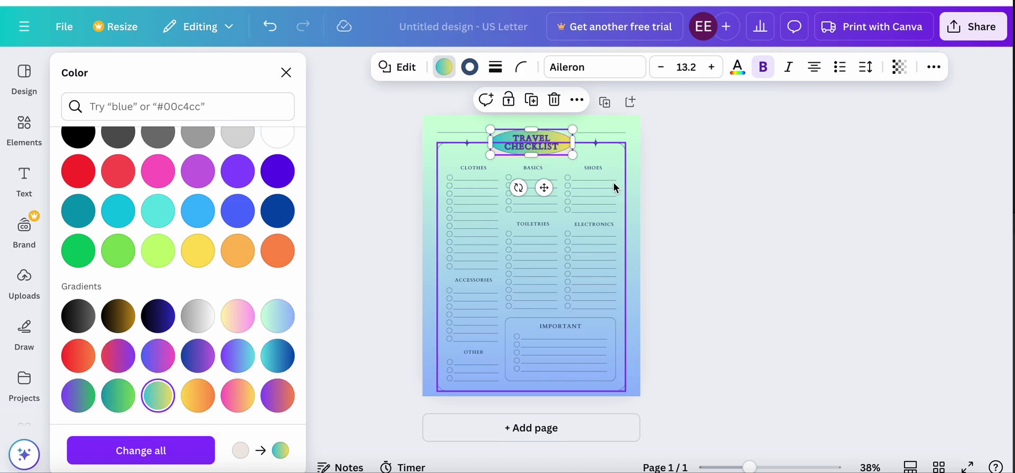
click(766, 176)
Step: Replace the section heading ACCESSORIES with TECHNOLOGY
click(461, 204)
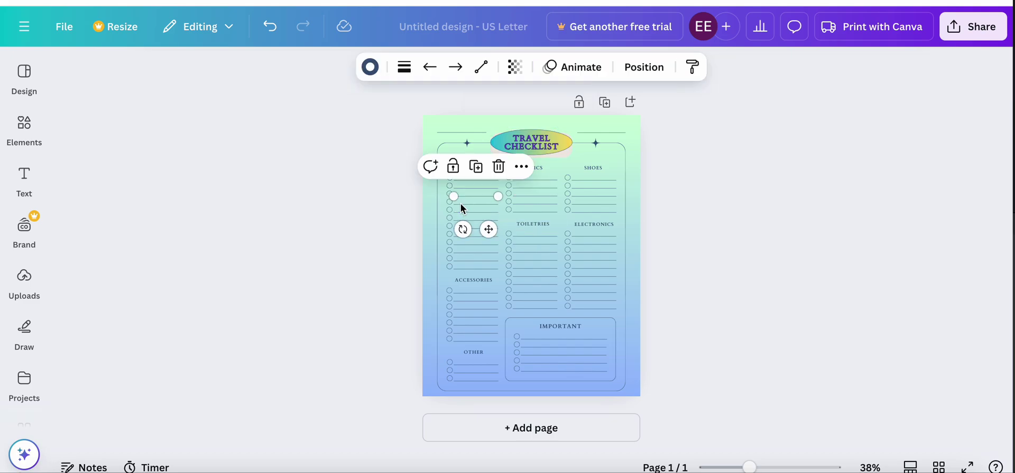
click(593, 168)
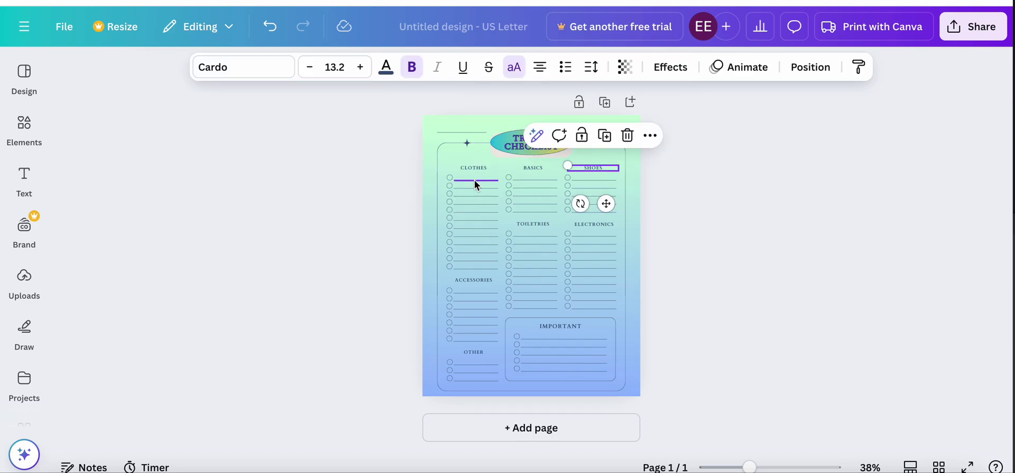
scroll(474, 180, up, 3)
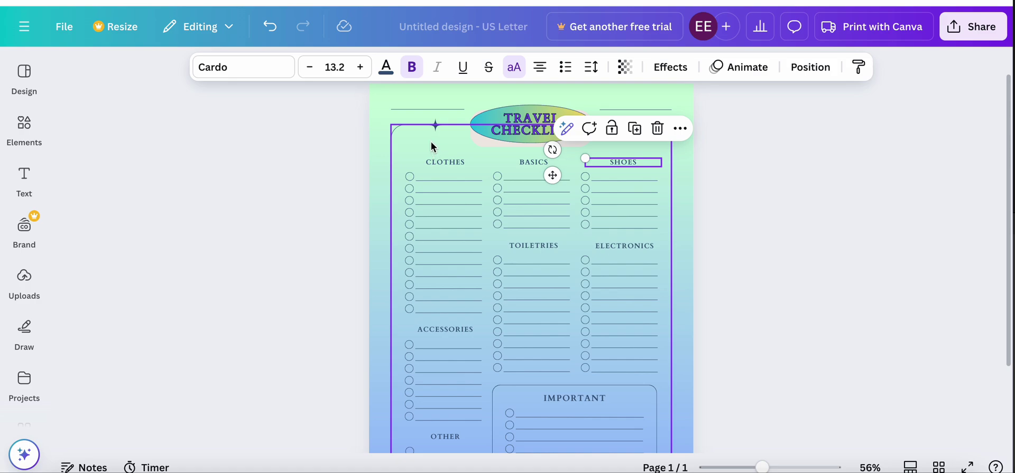
scroll(430, 141, up, 1)
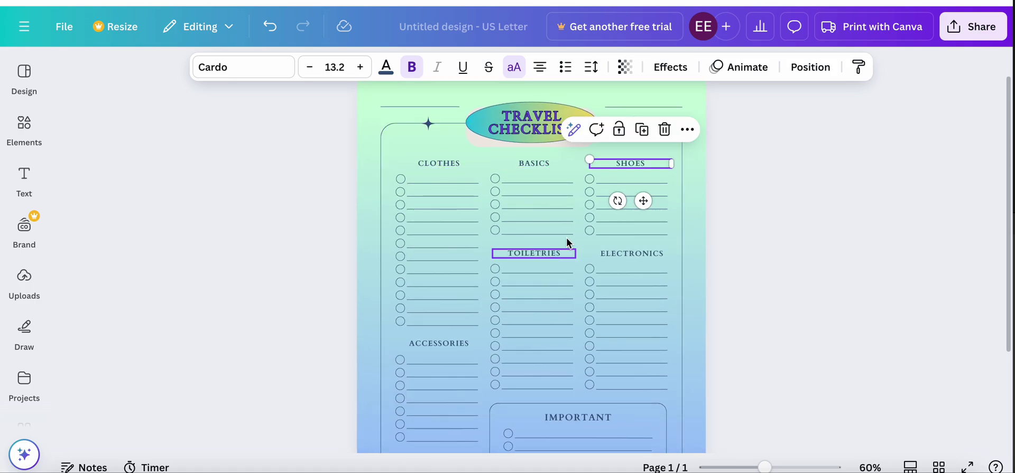
scroll(591, 283, down, 2)
scroll(592, 284, down, 1)
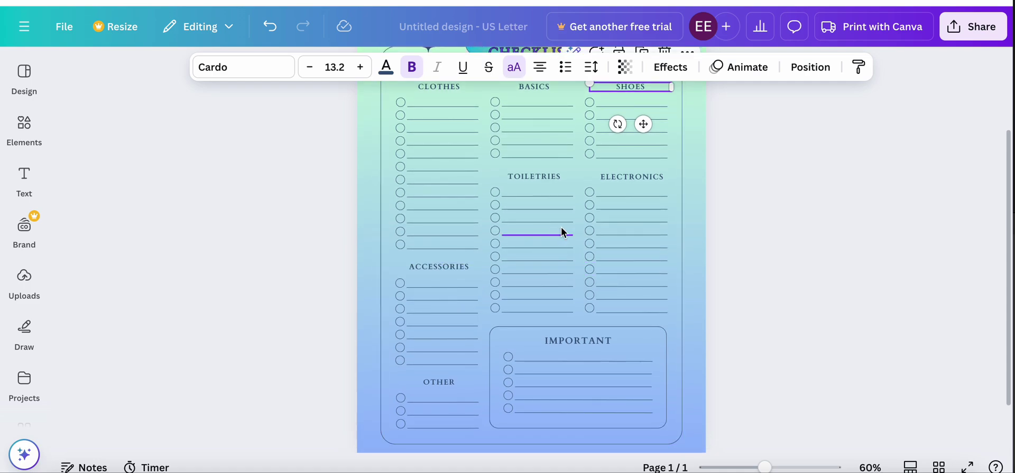
scroll(560, 226, up, 2)
click(438, 325)
click(438, 326)
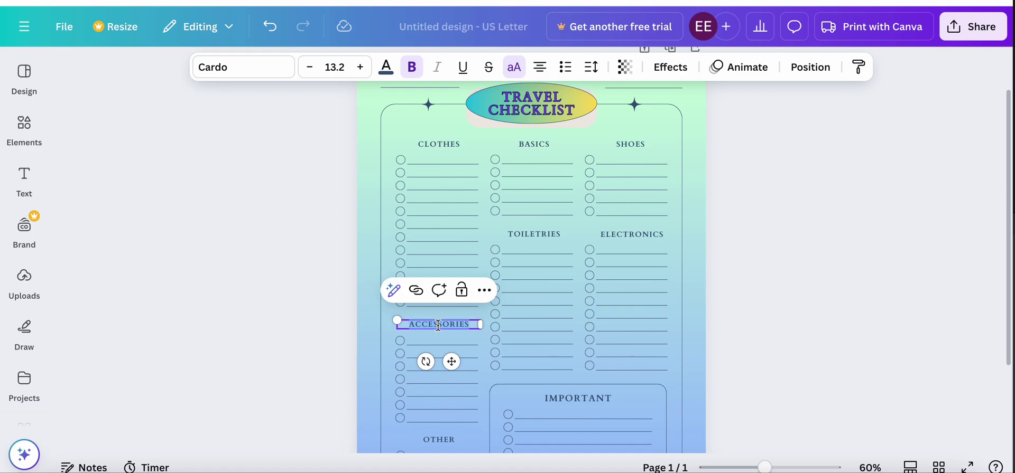
text(TECHNOLOGY)
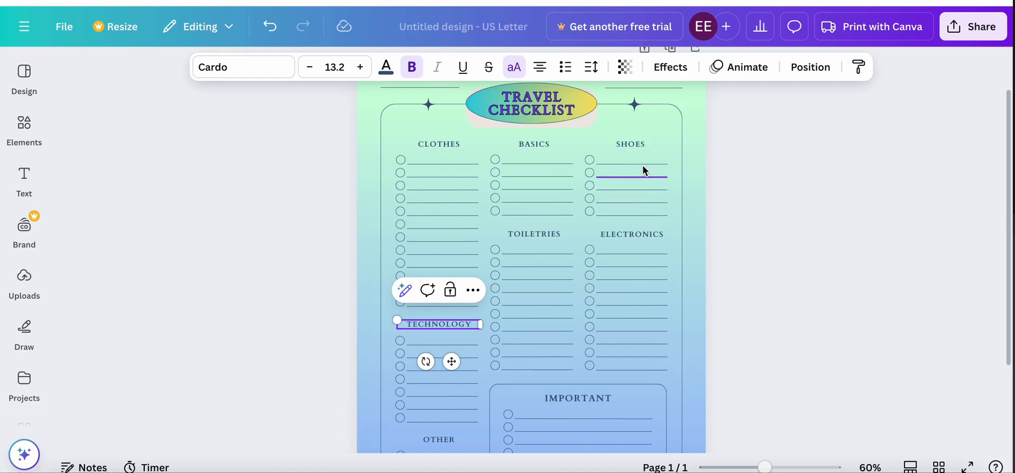
Step: Delete the OTHER heading, the first writing line beneath it and that section's upper two check circles
scroll(620, 294, down, 3)
click(442, 325)
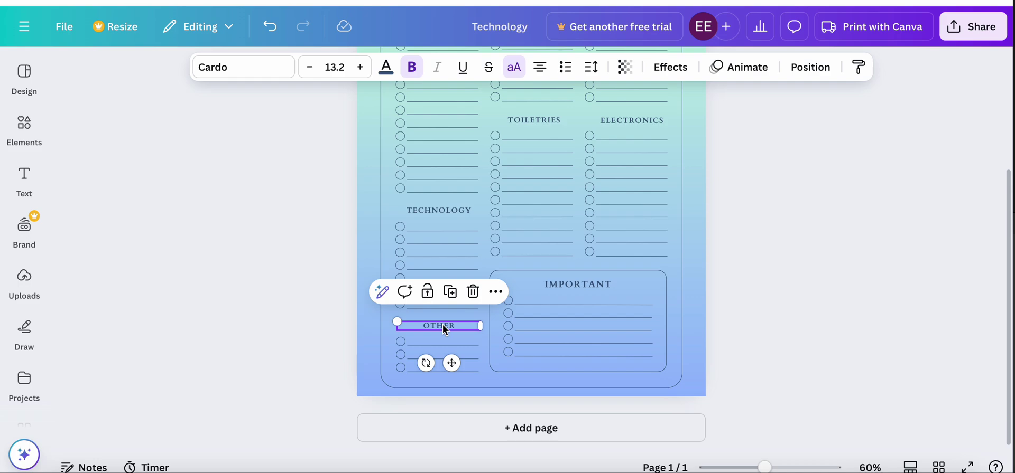
key(Delete)
click(447, 345)
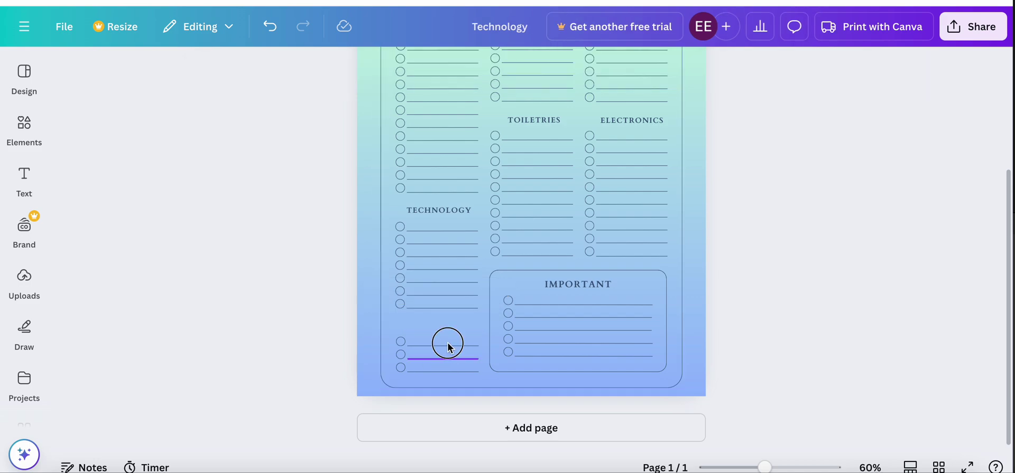
key(Delete)
click(400, 342)
key(Delete)
click(401, 354)
key(Delete)
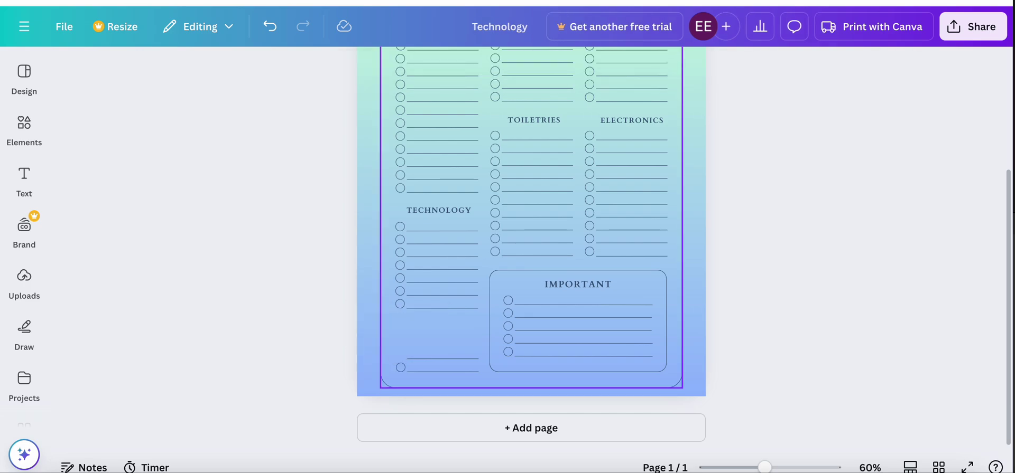
Step: Delete the last check circle and the two remaining writing lines below the TECHNOLOGY section
click(430, 360)
key(Delete)
click(400, 368)
key(Delete)
click(429, 371)
key(Delete)
Step: Delete the two decorative horizontal lines on either side of the title's oval
scroll(434, 332, up, 3)
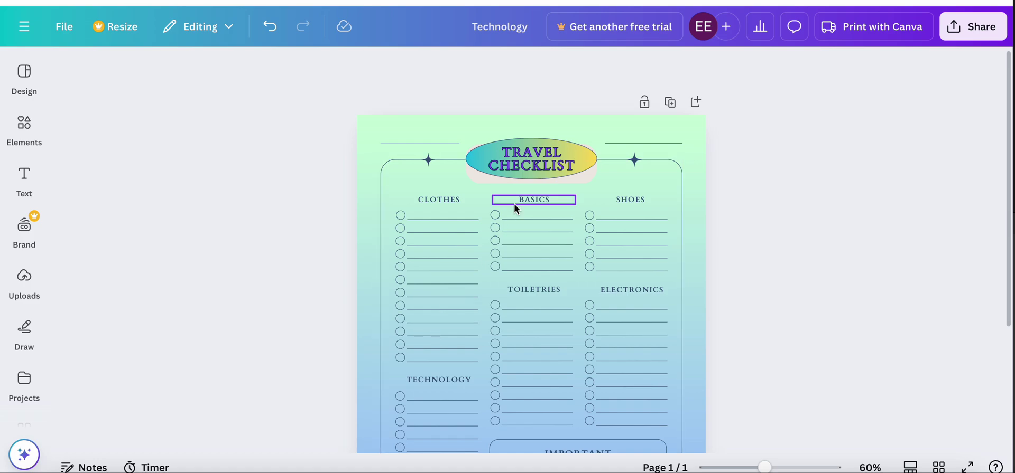
click(403, 141)
key(Delete)
click(620, 143)
key(Delete)
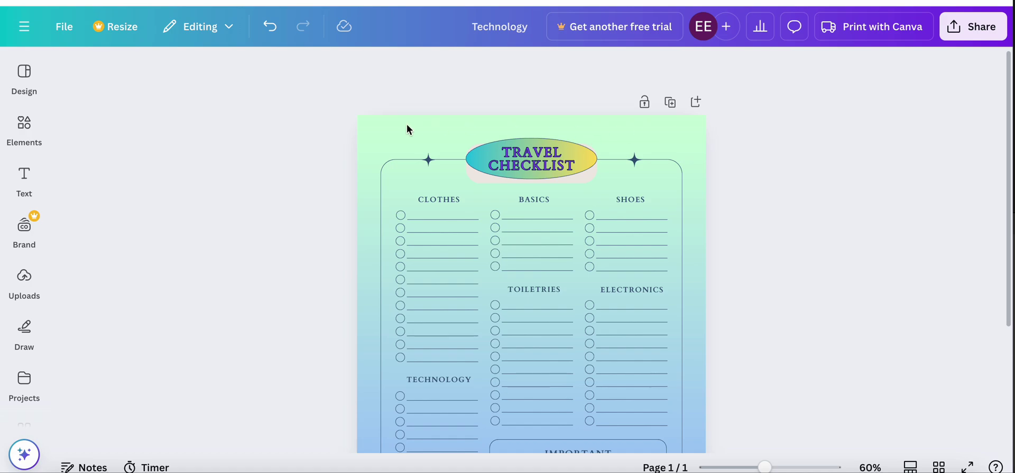
Step: Search the design elements for airplane and show only the graphics
click(24, 76)
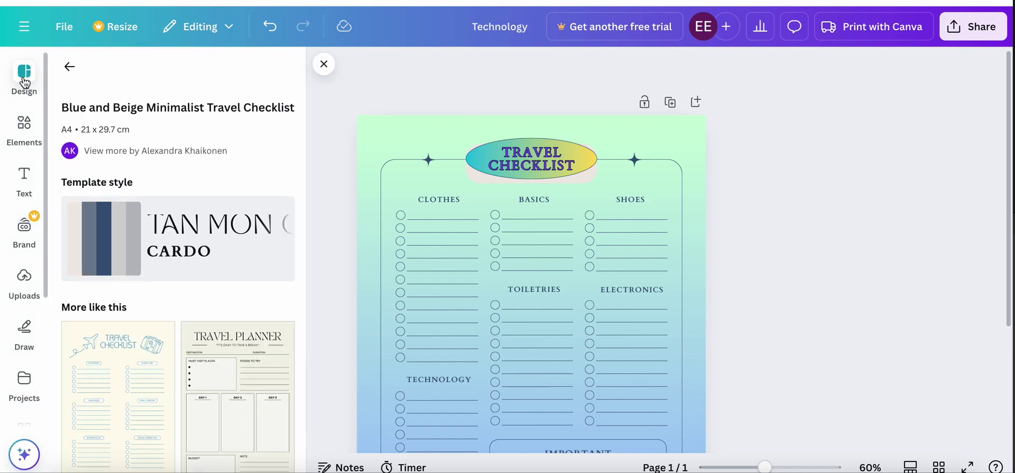
click(24, 124)
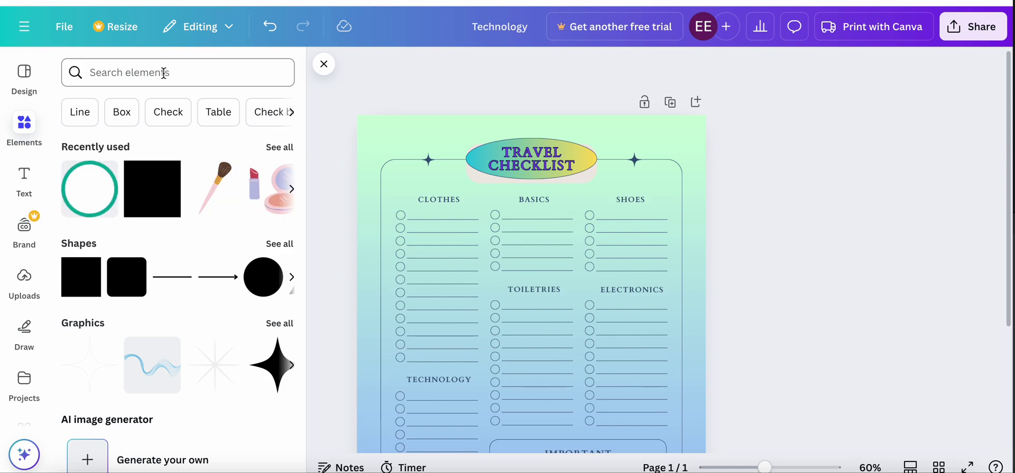
click(165, 73)
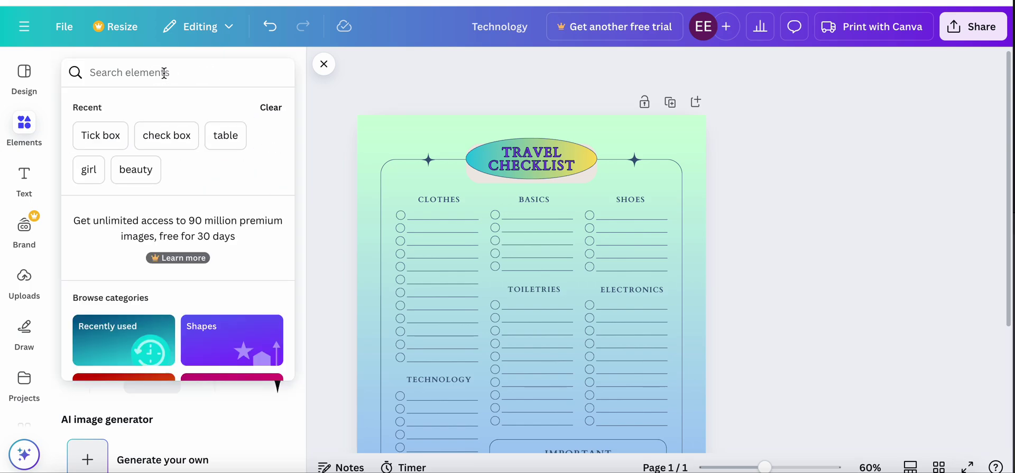
text(plane)
click(127, 136)
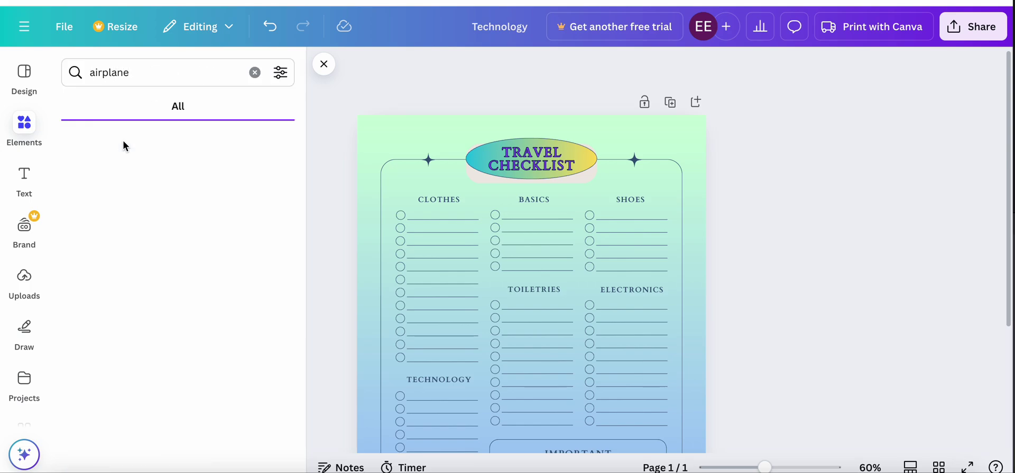
click(279, 181)
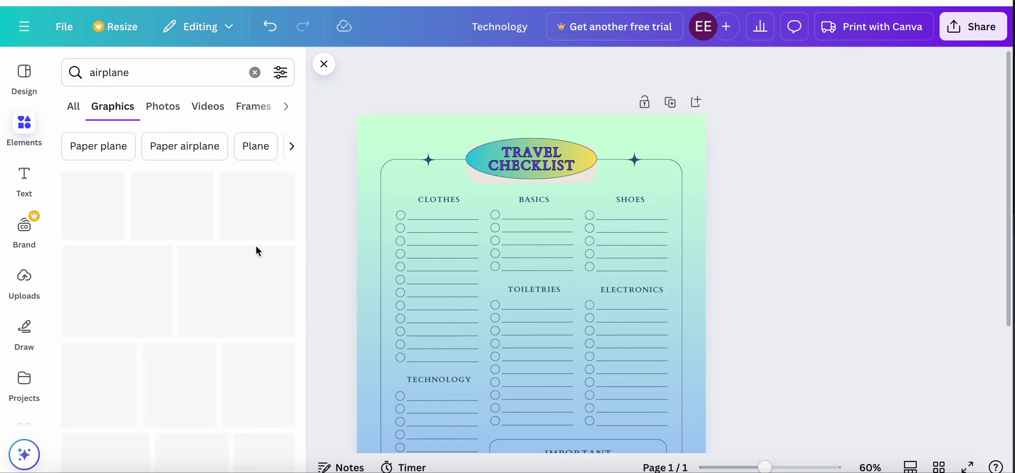
Step: Add the gray airplane graphic with the curved trail, shrink it and place it above the star to the left of the title
scroll(178, 313, down, 2)
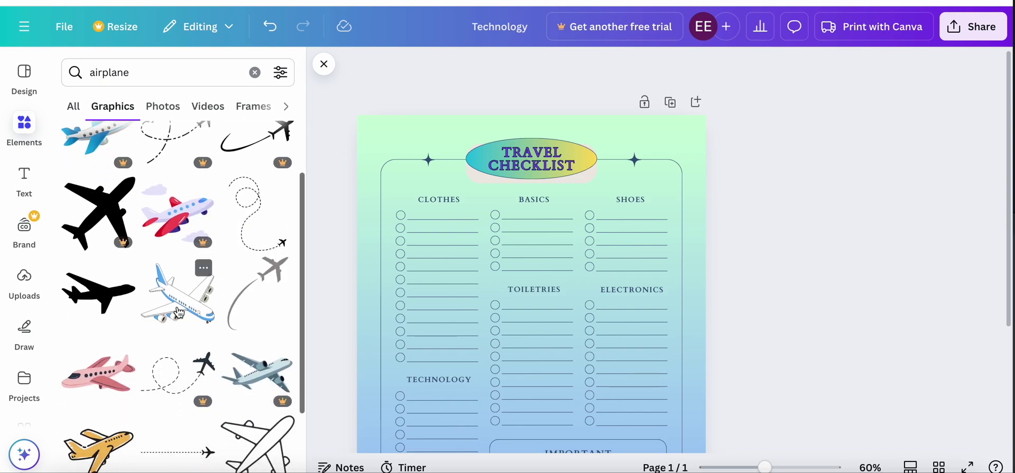
click(256, 297)
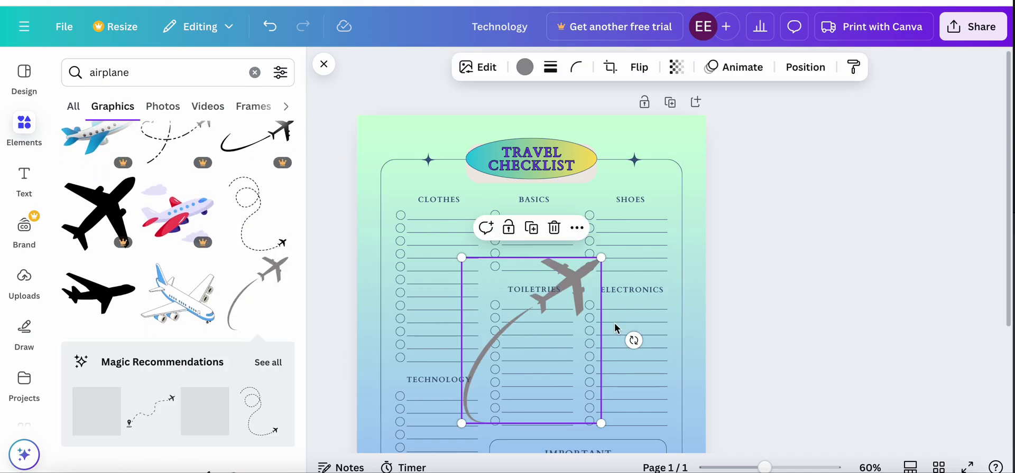
drag(599, 406, 441, 151)
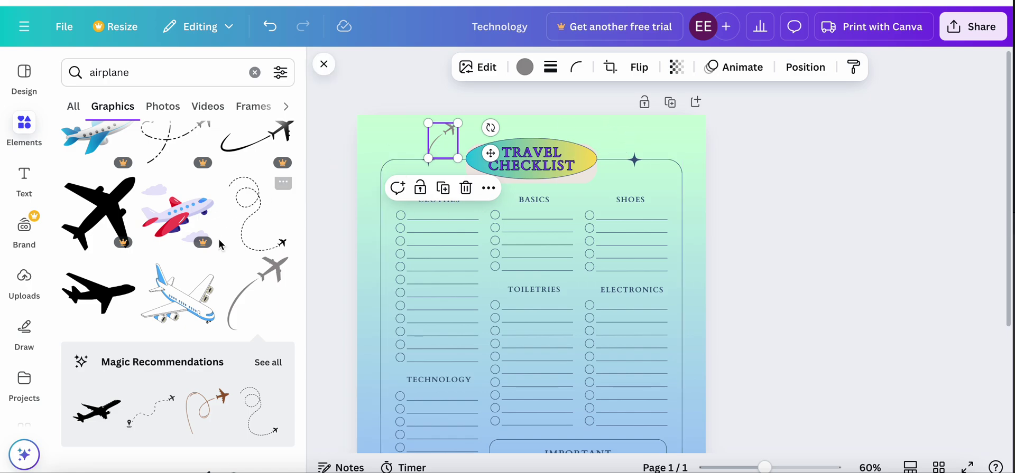
Step: Browse further airplane graphics and search the graphics for luggage instead
scroll(207, 300, down, 4)
scroll(206, 300, down, 3)
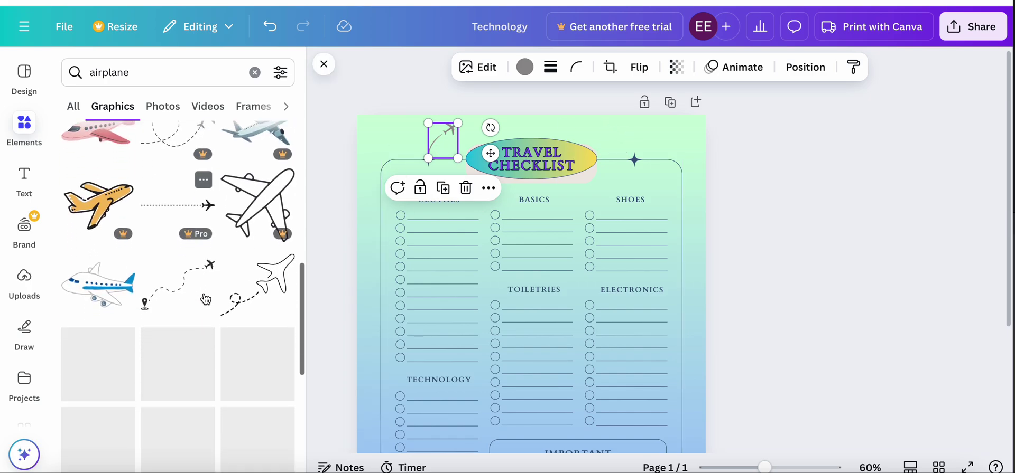
scroll(206, 299, up, 8)
click(63, 72)
text(luggage)
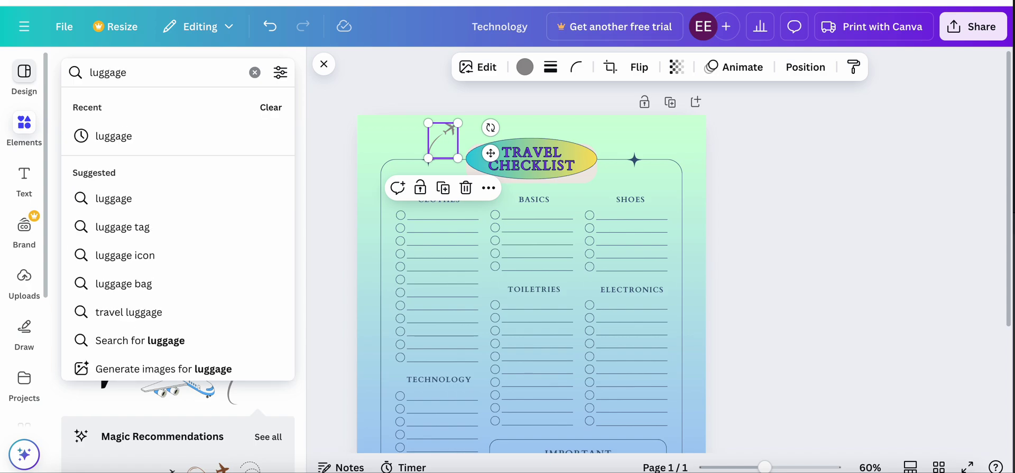
key(Return)
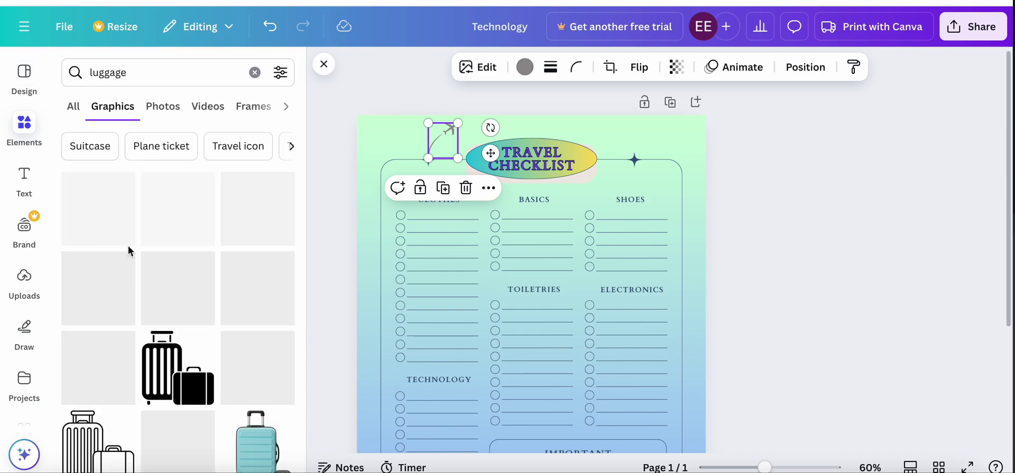
Step: Add the black outline graphic of two suitcases, shrink it and place it just right of the title's oval
scroll(203, 262, down, 3)
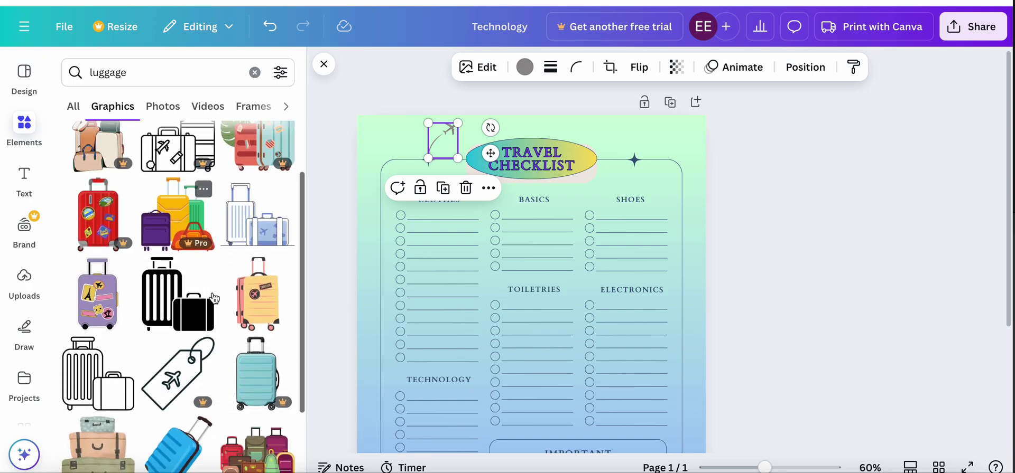
click(98, 325)
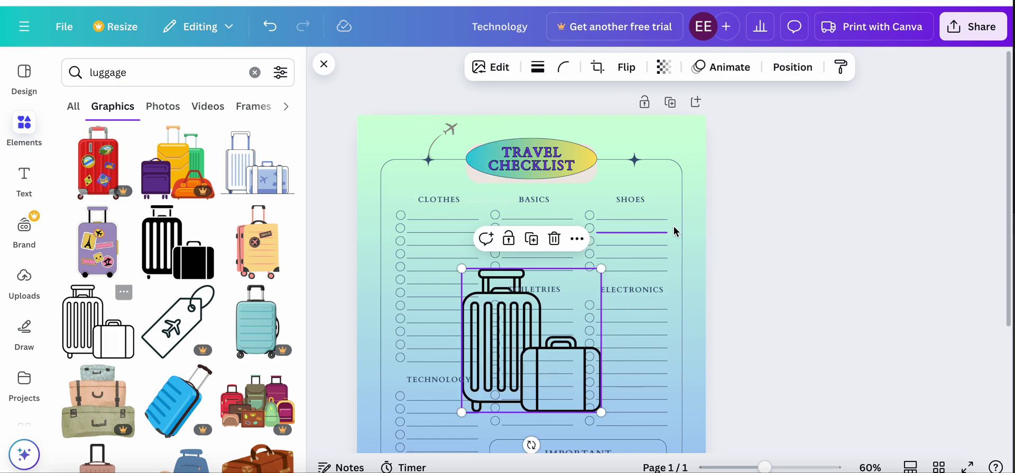
drag(601, 420, 619, 153)
Step: Make the airplane graphic slightly smaller, keep it beside the title and recolor it with the document's purple
click(455, 130)
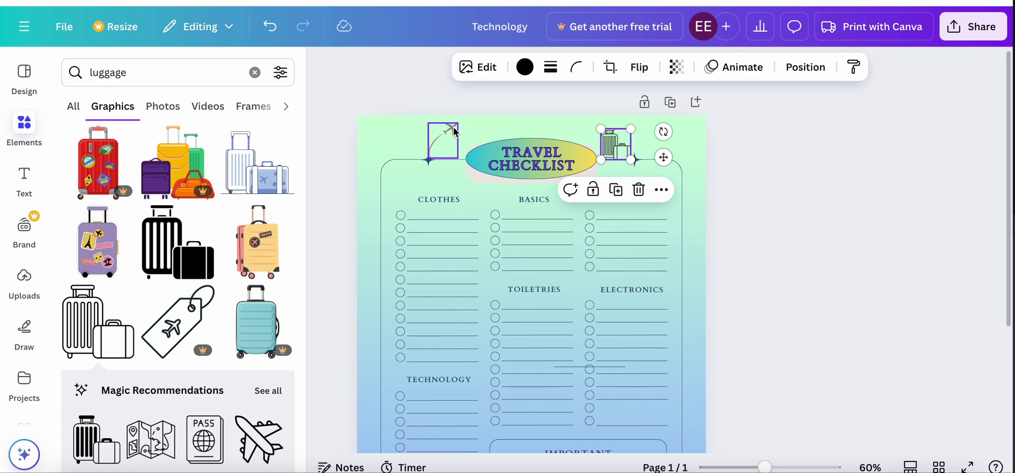
drag(456, 125, 447, 150)
click(525, 67)
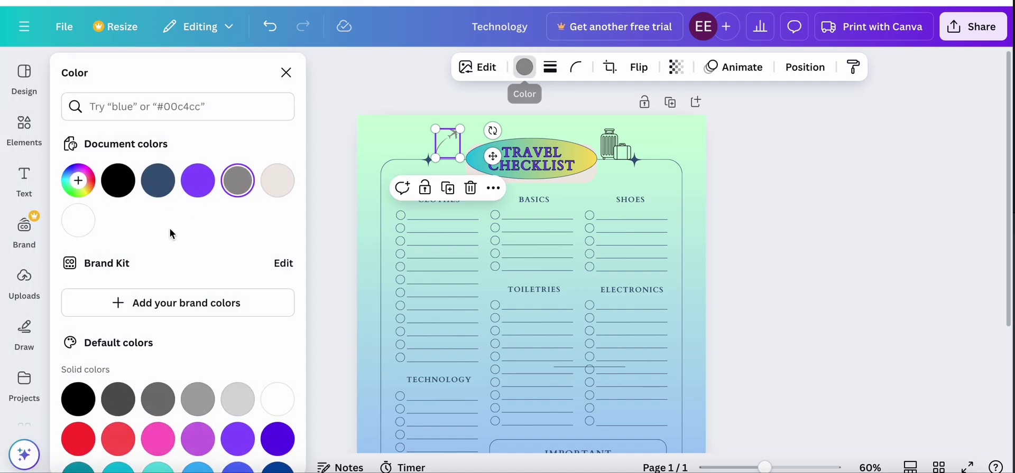
click(197, 180)
Step: Recolor the luggage graphic with the document's purple
click(611, 154)
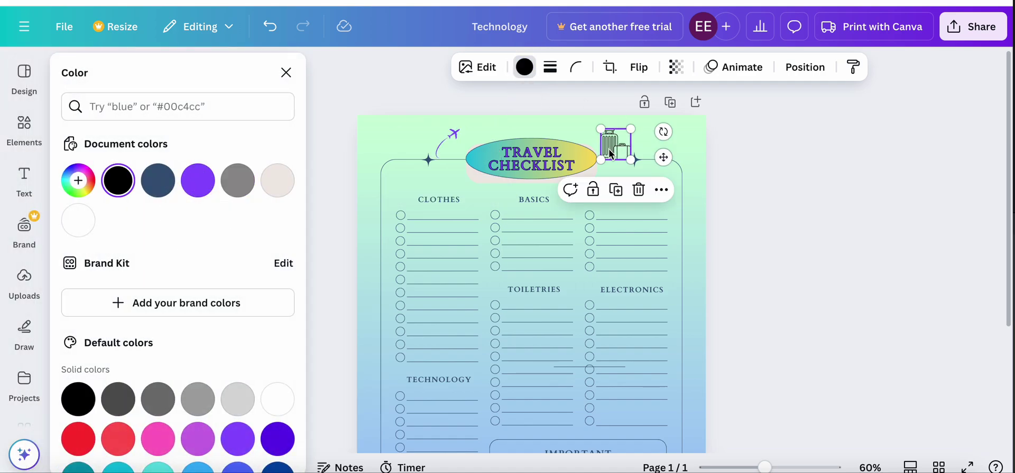
click(532, 75)
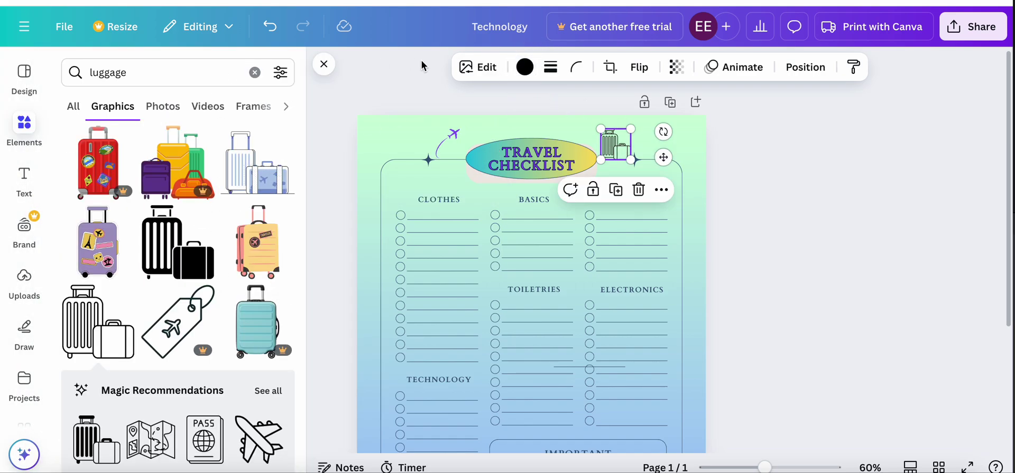
click(255, 72)
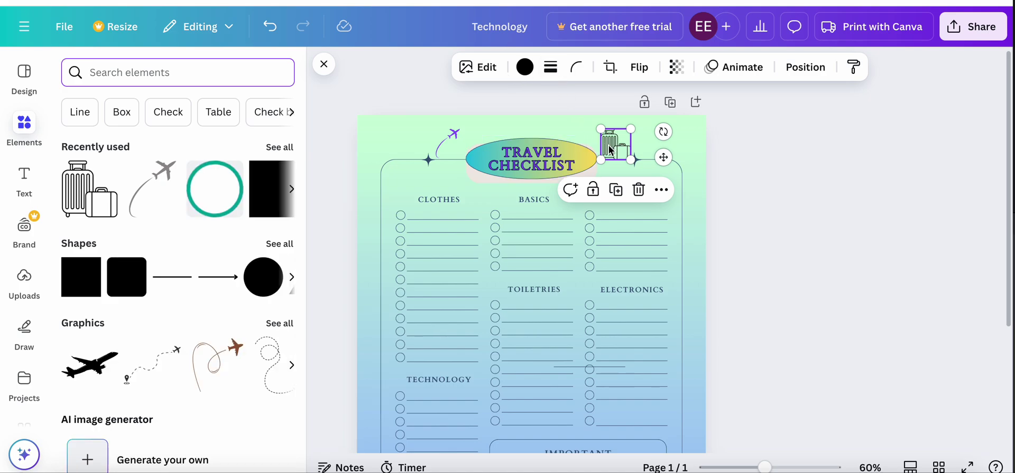
click(524, 67)
click(198, 180)
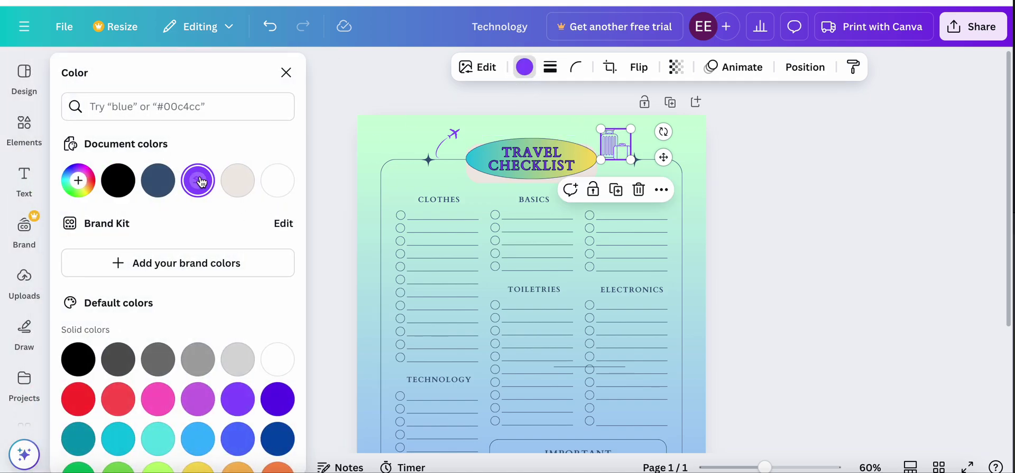
key(Escape)
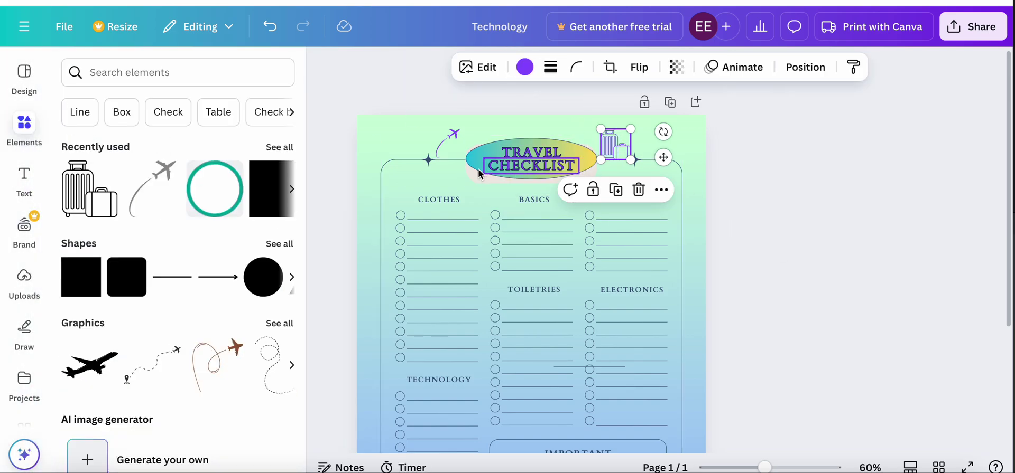
Step: Delete the beige shape behind the title's oval
click(477, 183)
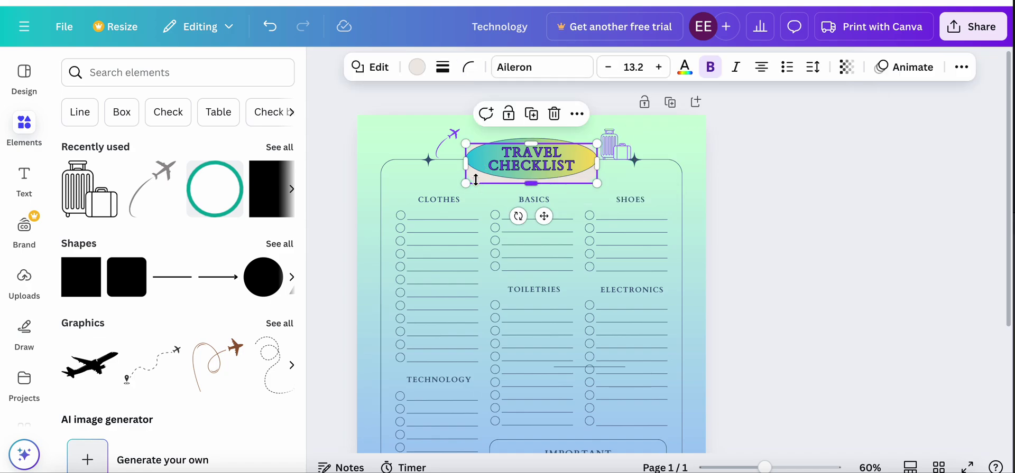
key(Escape)
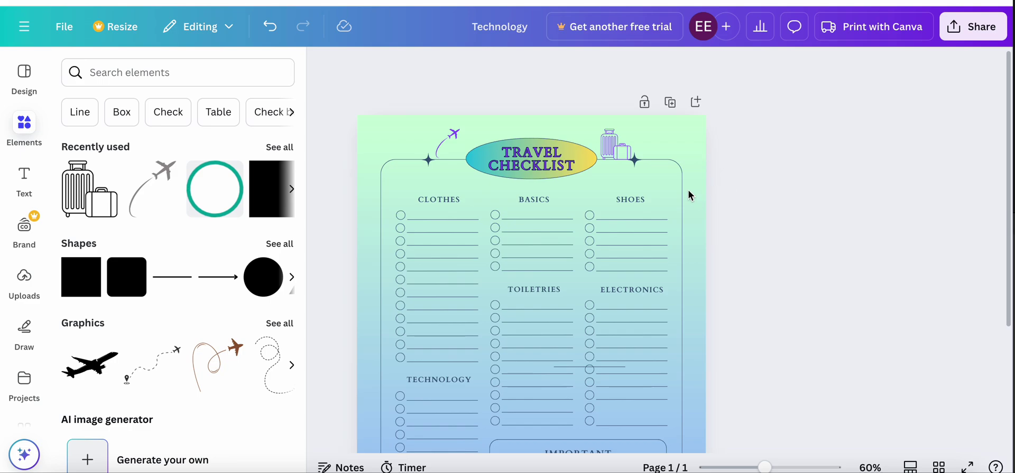
Step: Add a text box reading "1 Sweater" and place it at the start of the first writing line under CLOTHES
scroll(690, 195, down, 3)
scroll(688, 193, up, 1)
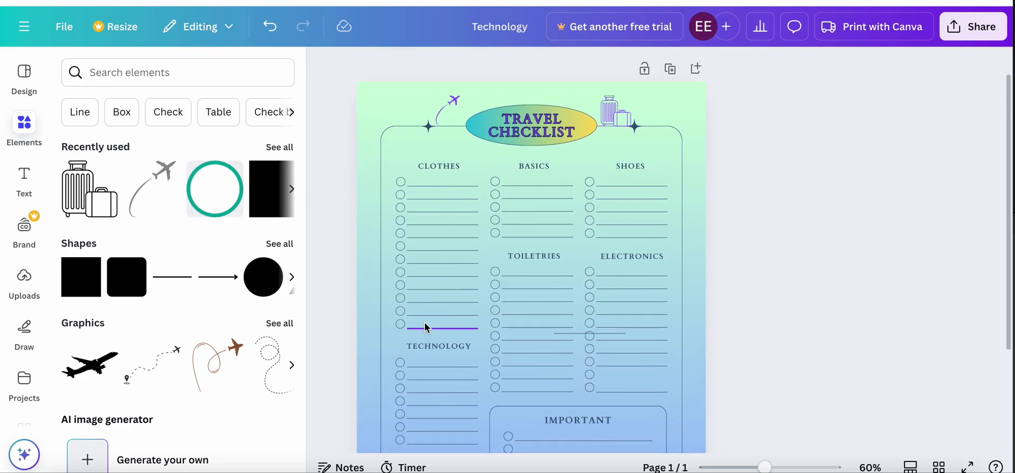
click(23, 76)
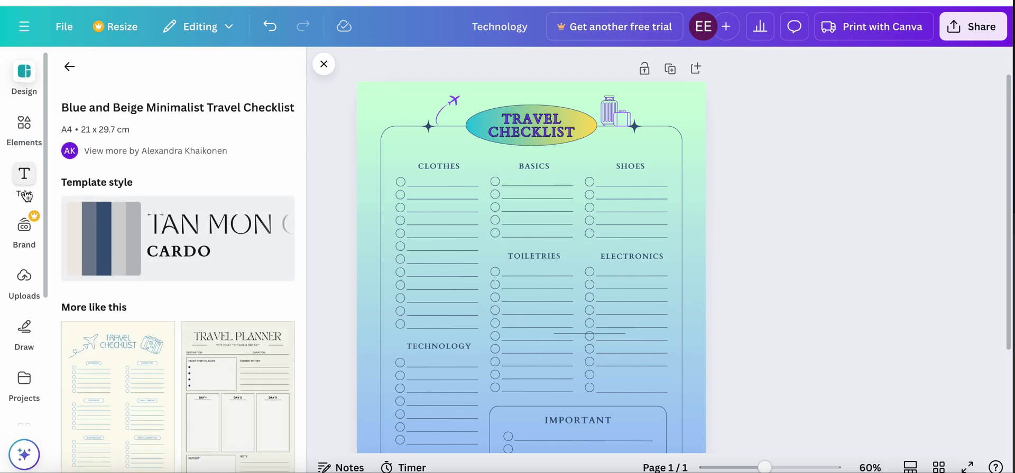
click(30, 184)
click(176, 111)
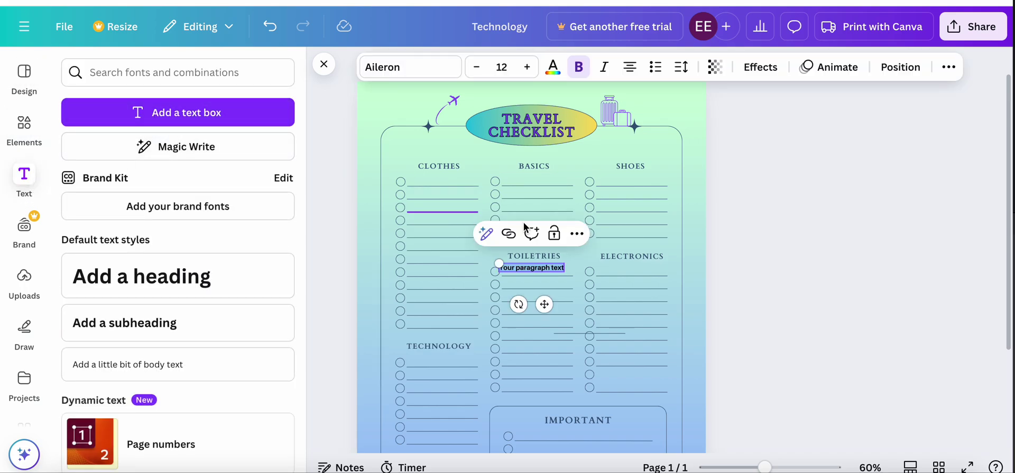
drag(544, 305, 456, 222)
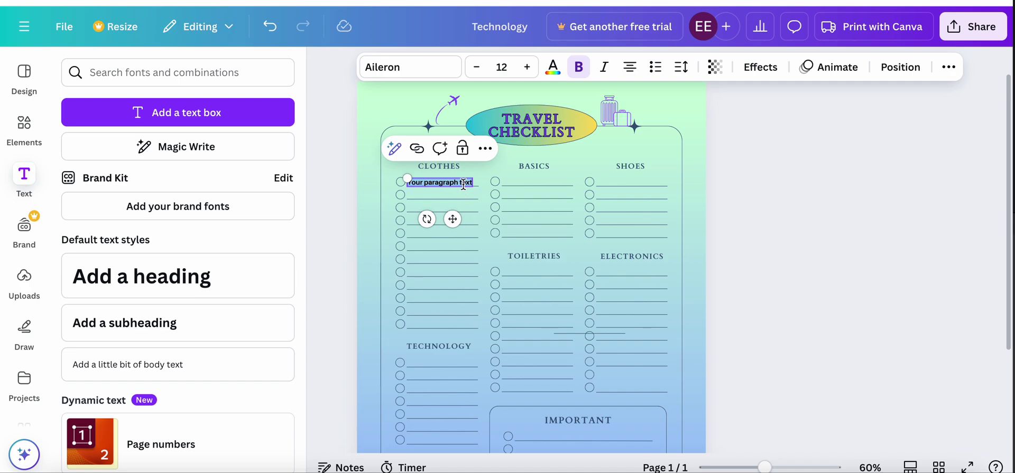
key(BackSpace)
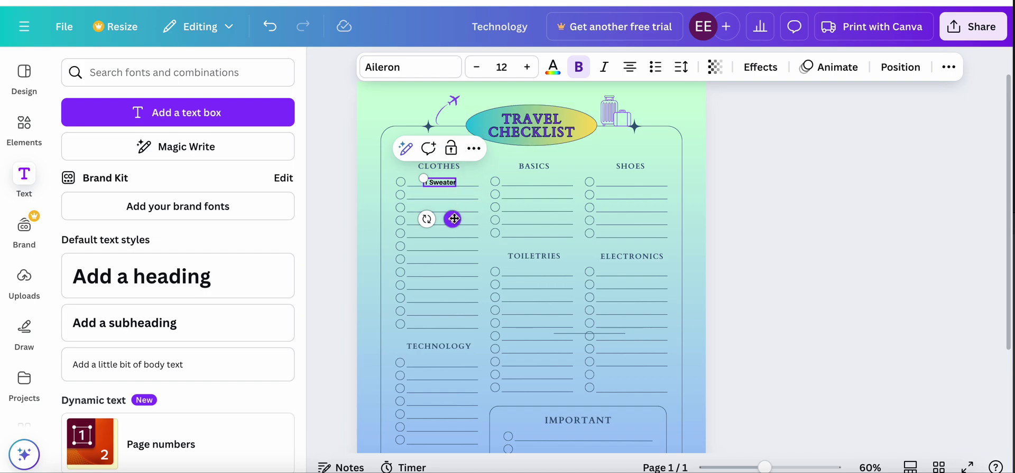
drag(451, 220, 440, 219)
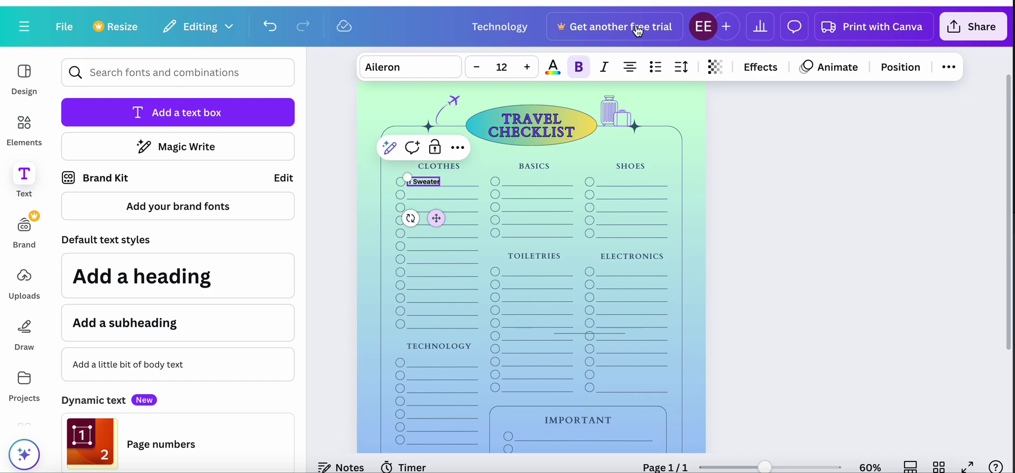
Step: Cycle through the alignment options of the "1 Sweater" text and set it to justified
click(629, 74)
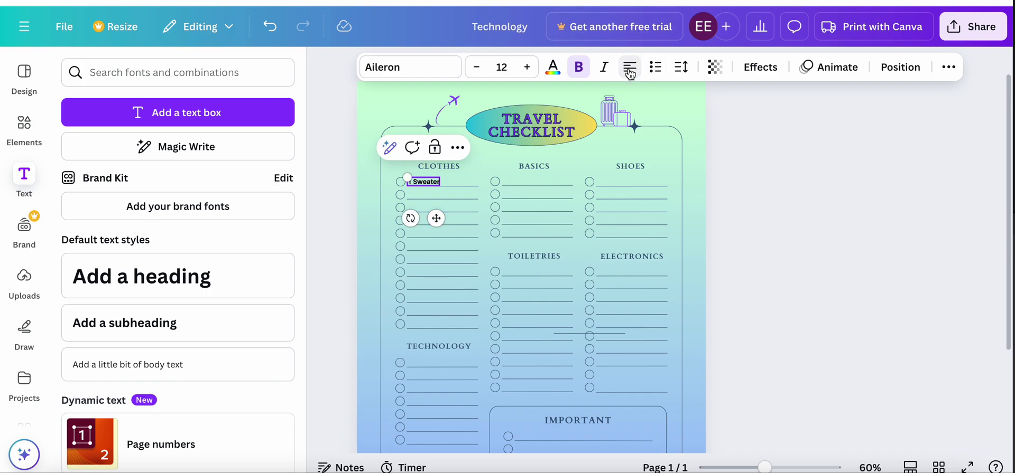
click(629, 74)
click(630, 74)
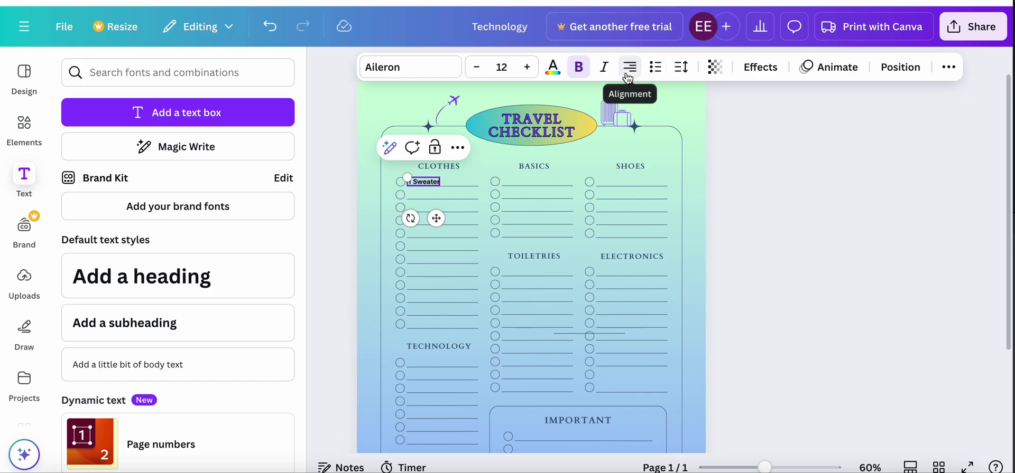
click(630, 74)
click(629, 74)
click(629, 74)
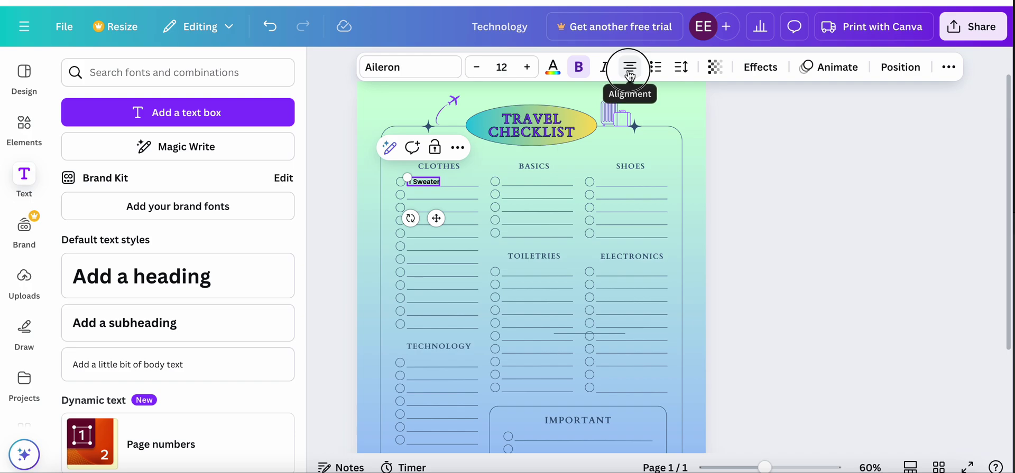
click(630, 74)
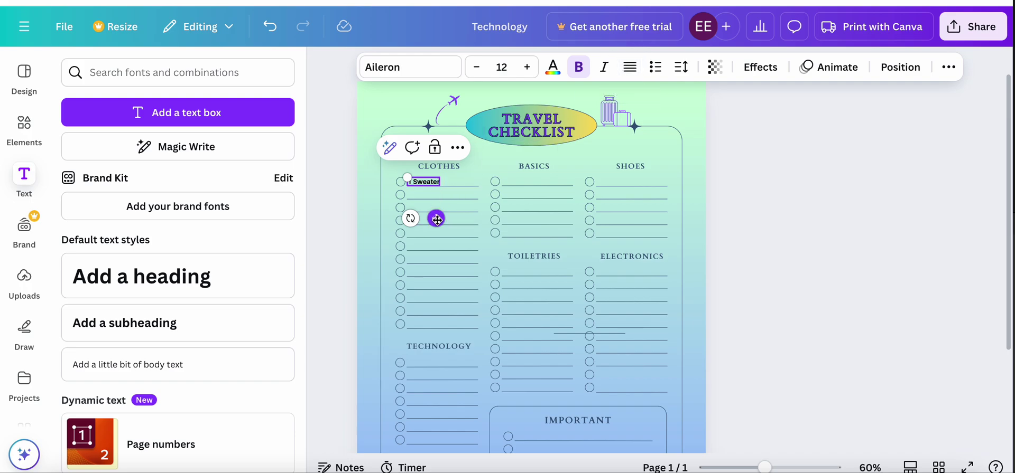
Step: Set the "1 Sweater" text size to 17 and reposition it on the first CLOTHES line
click(528, 71)
click(527, 72)
click(528, 72)
click(528, 72)
click(527, 72)
drag(443, 224, 442, 219)
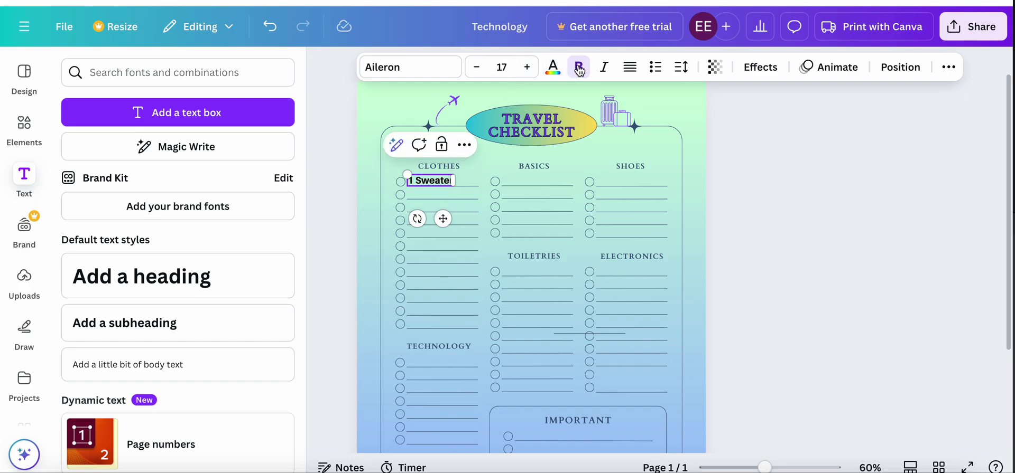
Step: Color the "1 Sweater" text under CLOTHES with the purple from the document colors
click(553, 67)
click(197, 183)
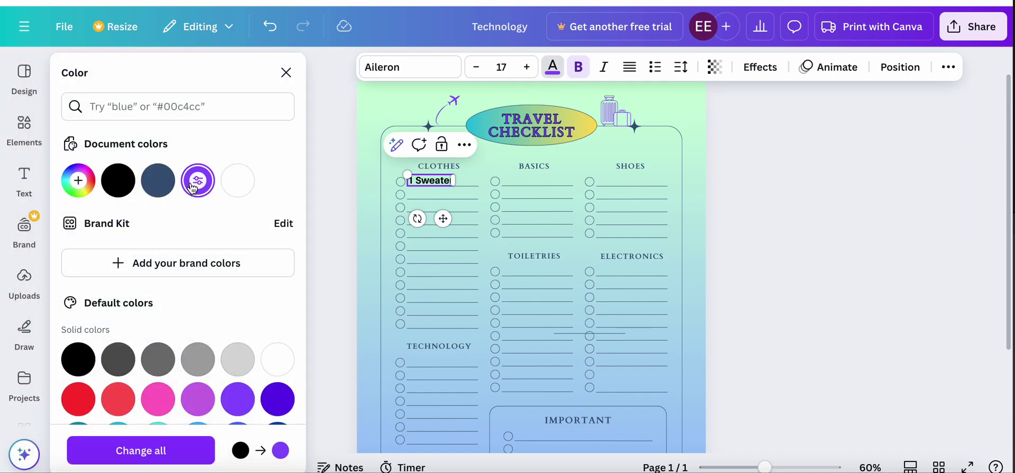
drag(411, 181, 461, 181)
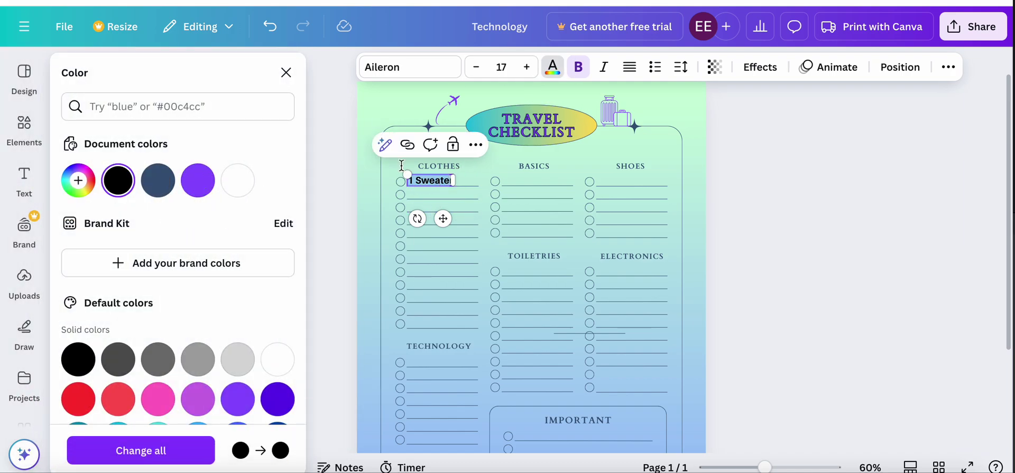
click(196, 183)
click(425, 208)
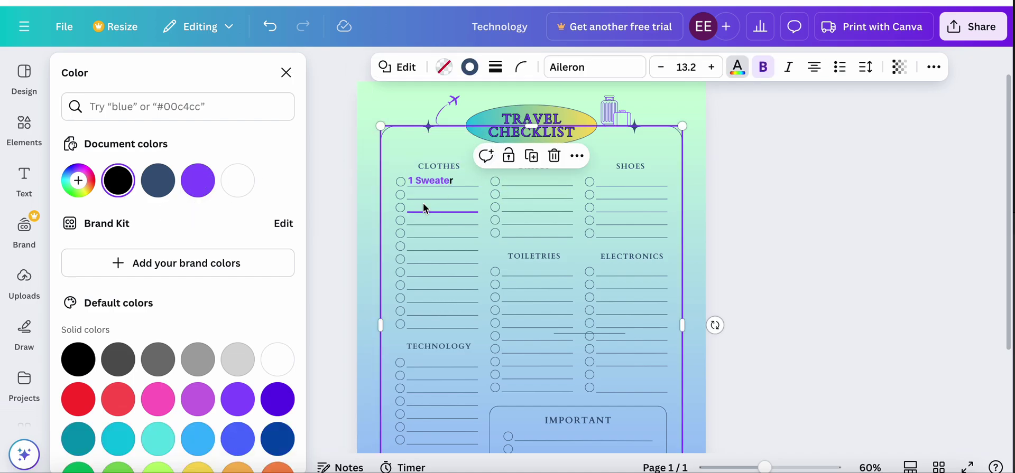
Step: Duplicate the "1 Sweater" text, place the copy on the second CLOTHES line, and open it for editing
click(421, 182)
right_click(421, 182)
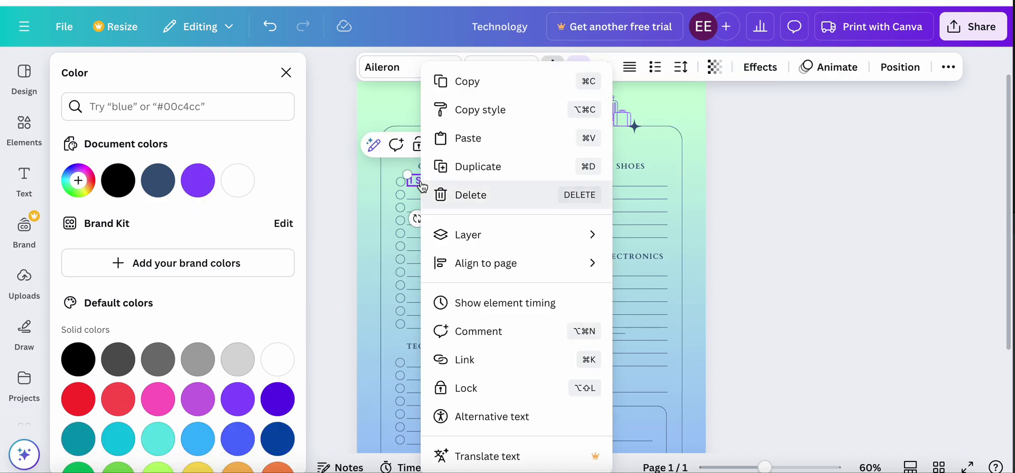
click(493, 167)
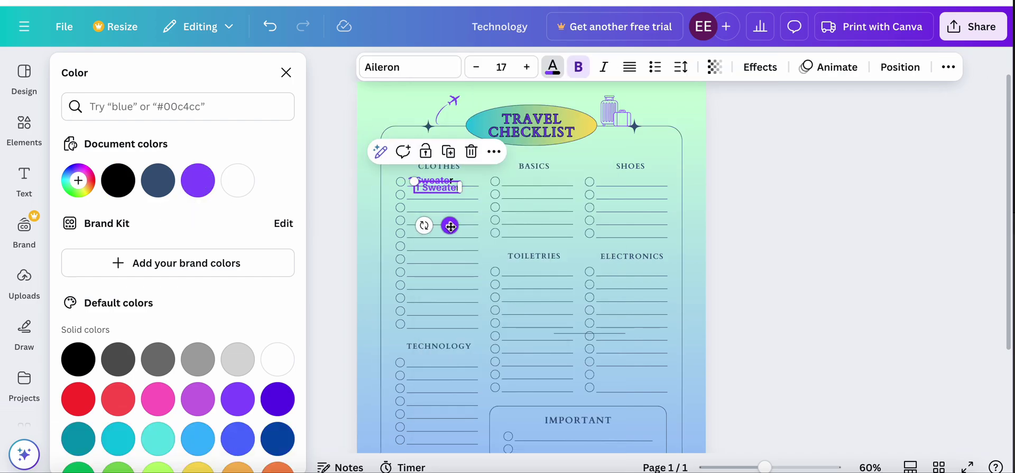
drag(450, 229, 442, 232)
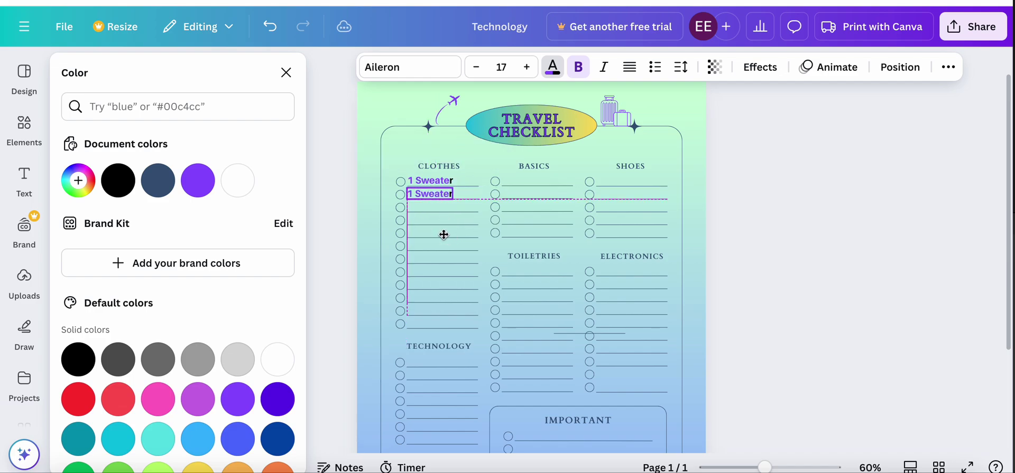
double_click(418, 194)
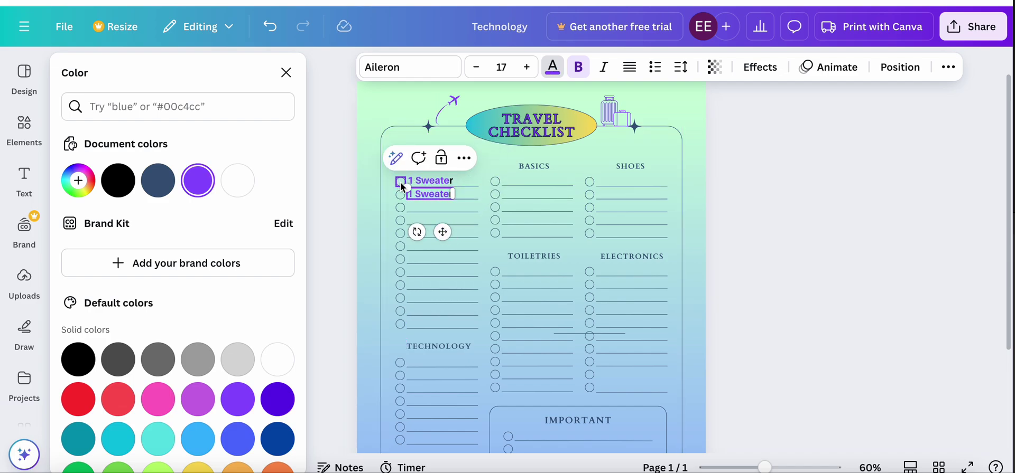
Step: Clear away the stray line crossing between the TOILETRIES and ELECTRONICS columns
scroll(682, 243, down, 5)
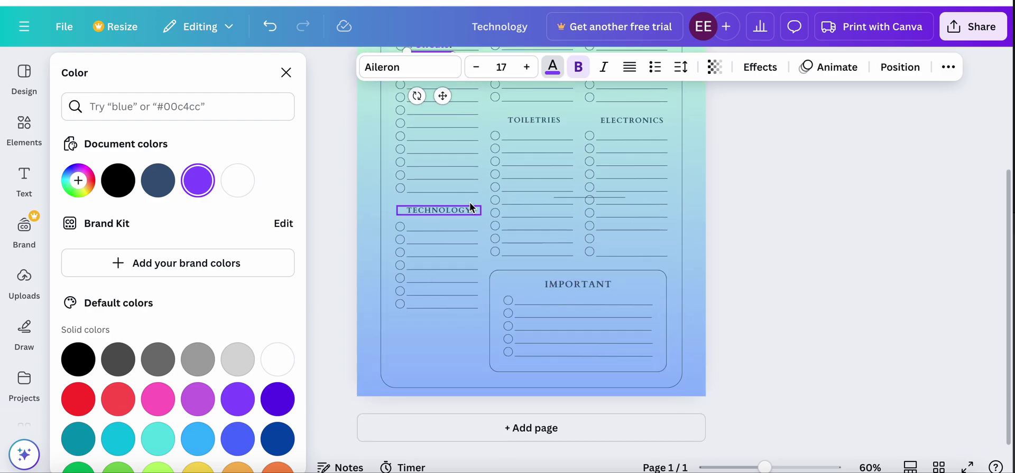
click(580, 198)
drag(580, 198, 522, 276)
Step: Duplicate the last writing line under BASICS and try to fit the copy below it by moving it and its endpoints
scroll(527, 244, up, 2)
scroll(528, 241, up, 4)
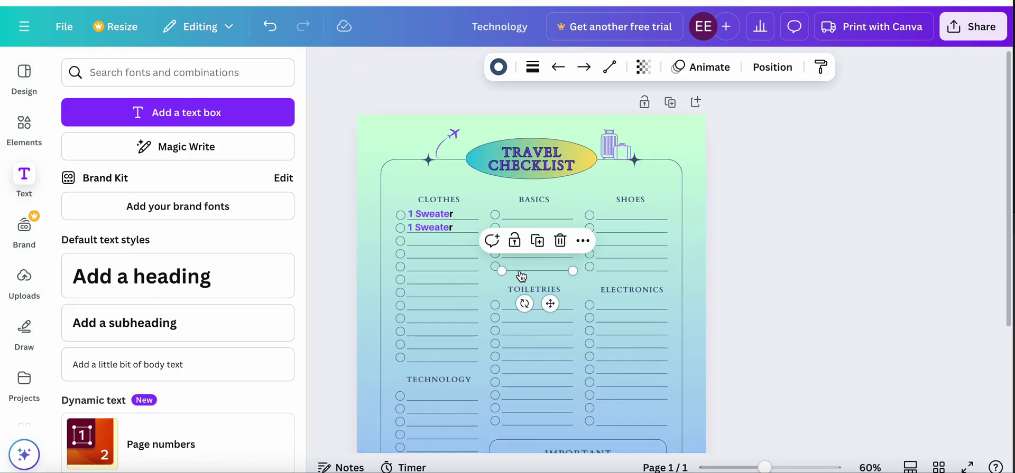
right_click(521, 275)
mouse_move(521, 275)
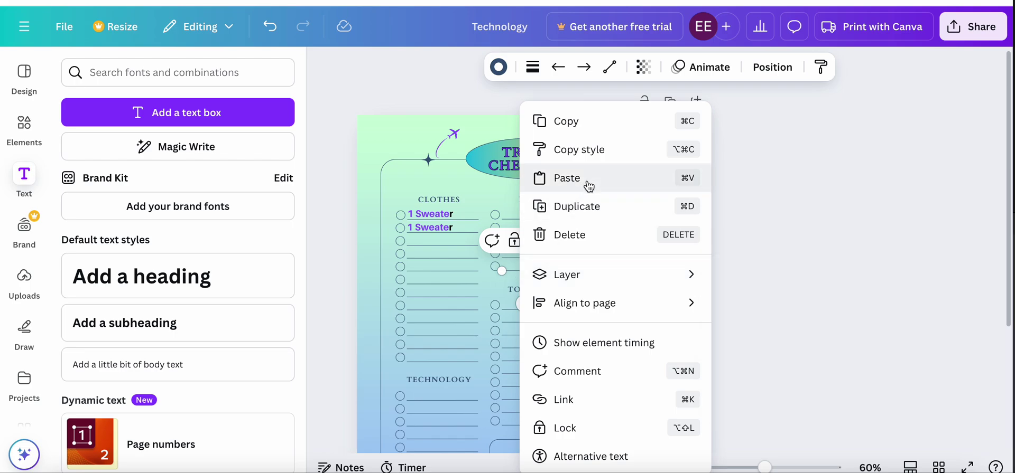
click(585, 212)
drag(560, 312, 550, 313)
drag(501, 279, 495, 271)
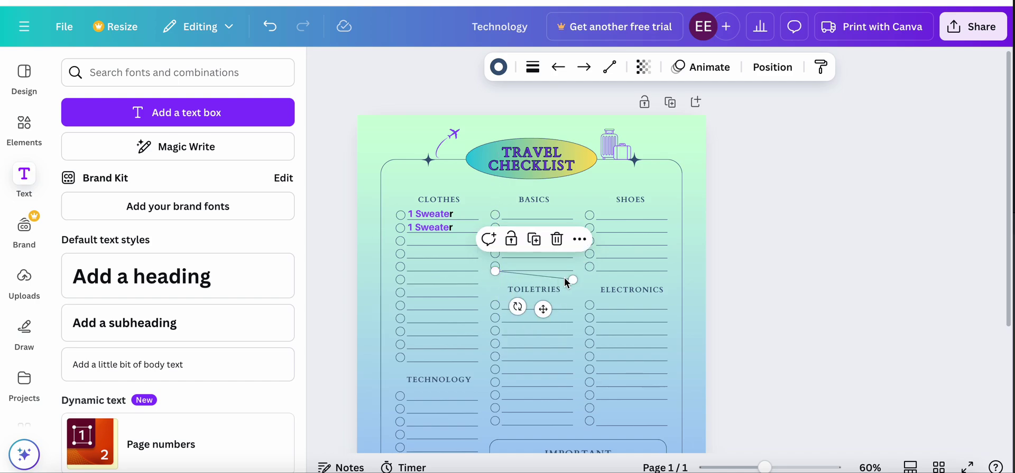
drag(572, 280, 566, 271)
drag(543, 304, 544, 314)
drag(496, 279, 495, 275)
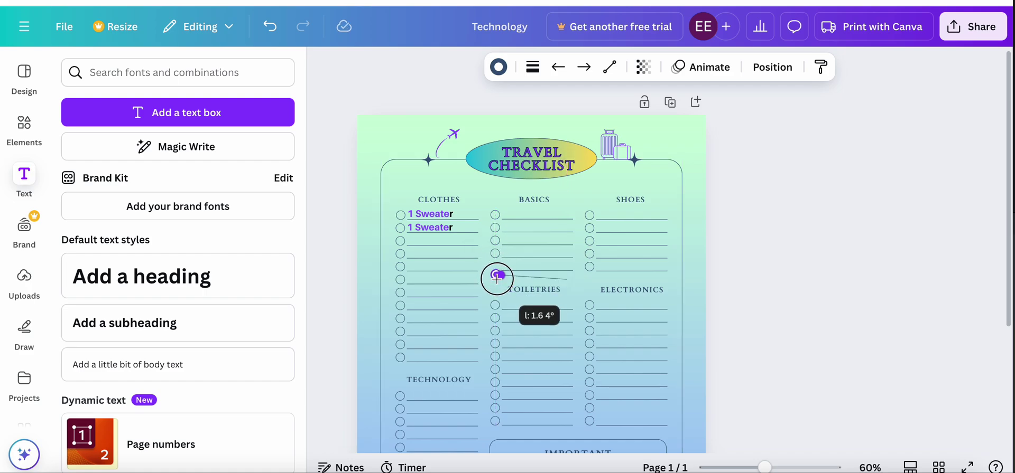
Step: Shift the TOILETRIES heading slightly down and delete the sloped duplicate line and the fifth writing line under BASICS
click(534, 290)
mouse_move(548, 330)
mouse_down()
mouse_move(546, 301)
mouse_move(547, 331)
mouse_up()
click(562, 277)
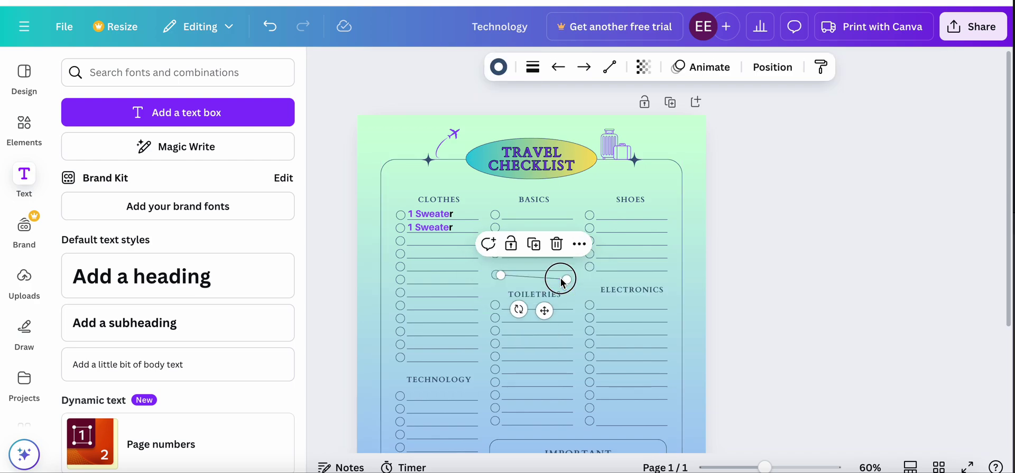
key(ctrl+z)
click(513, 274)
click(512, 273)
click(517, 272)
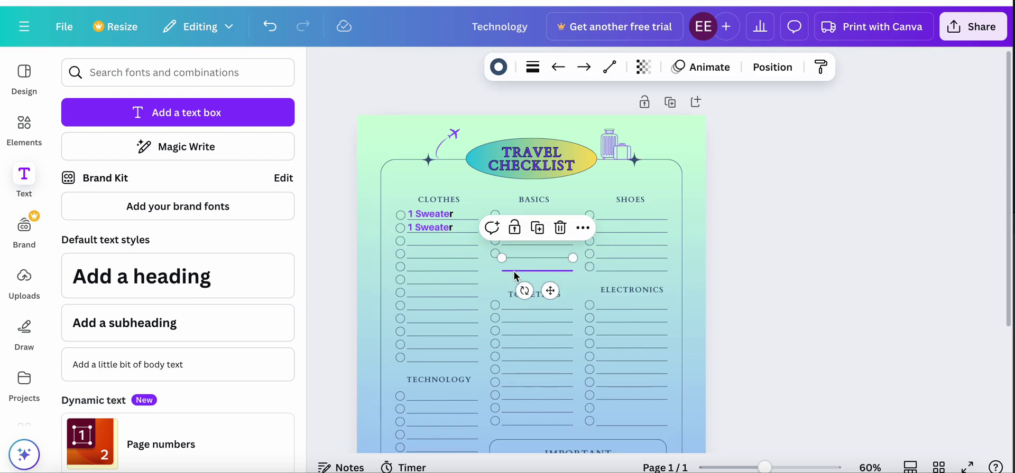
click(516, 273)
key(Delete)
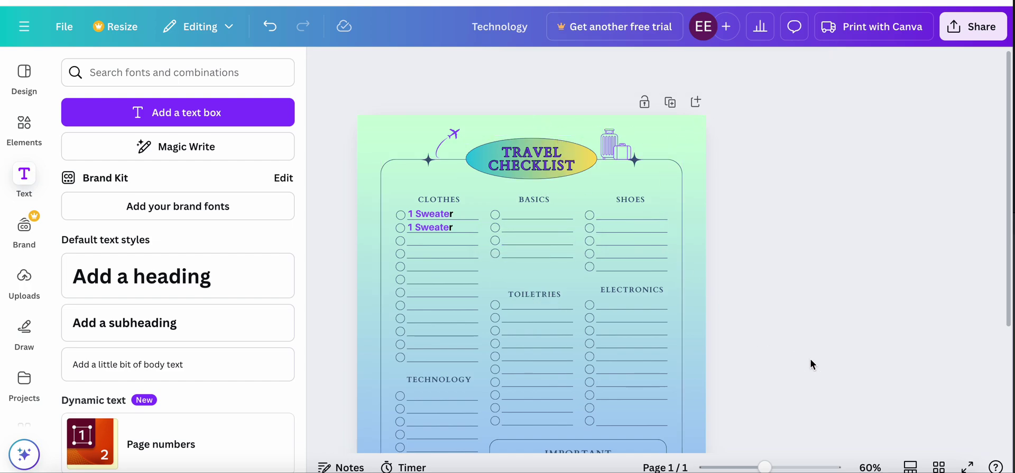
Step: Review the full list of sharing and publishing options for the checklist design
click(966, 38)
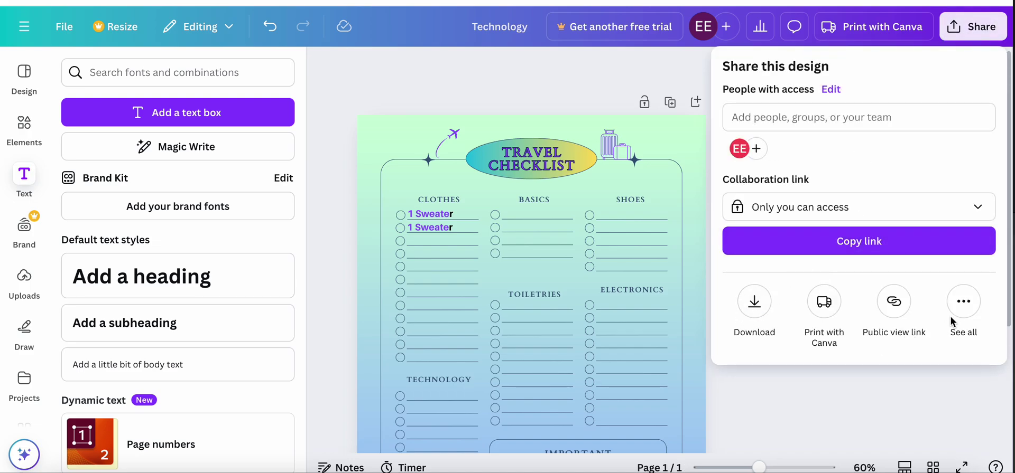
click(965, 304)
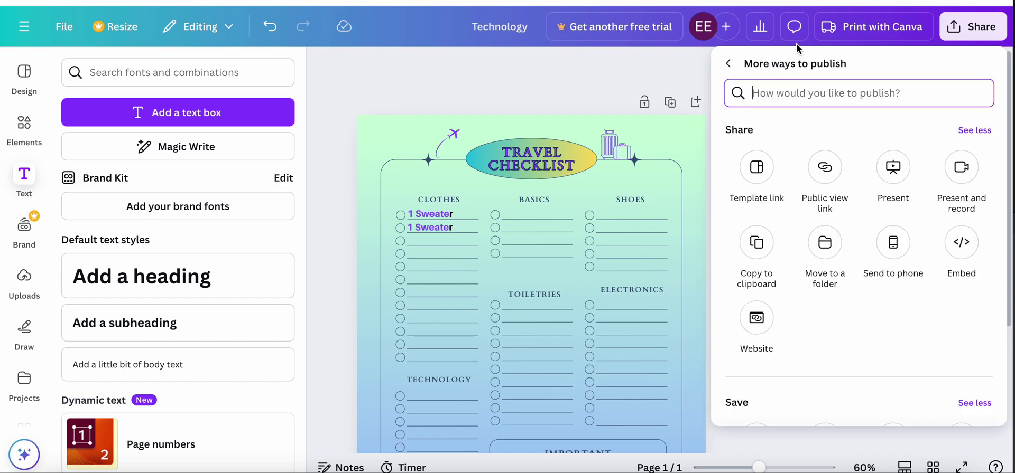
click(650, 67)
Step: Open the download settings for the checklist and review the available file types
click(65, 29)
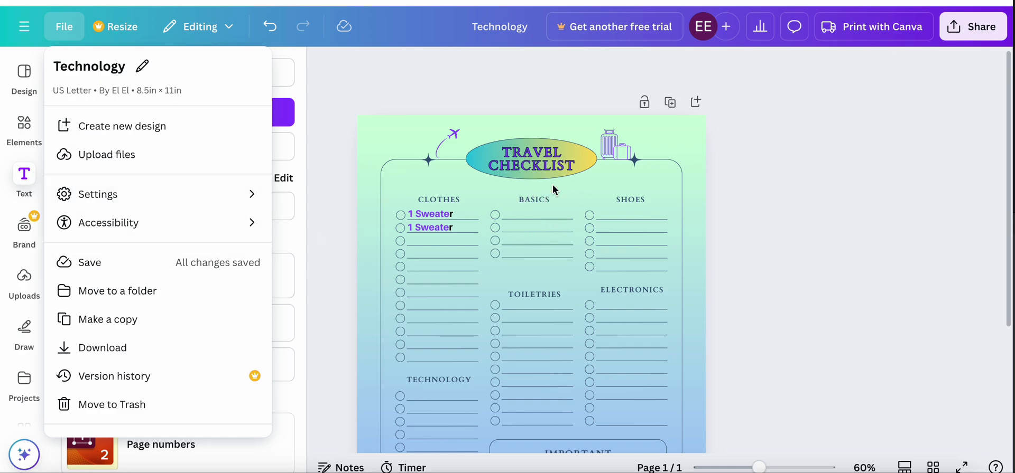
click(100, 348)
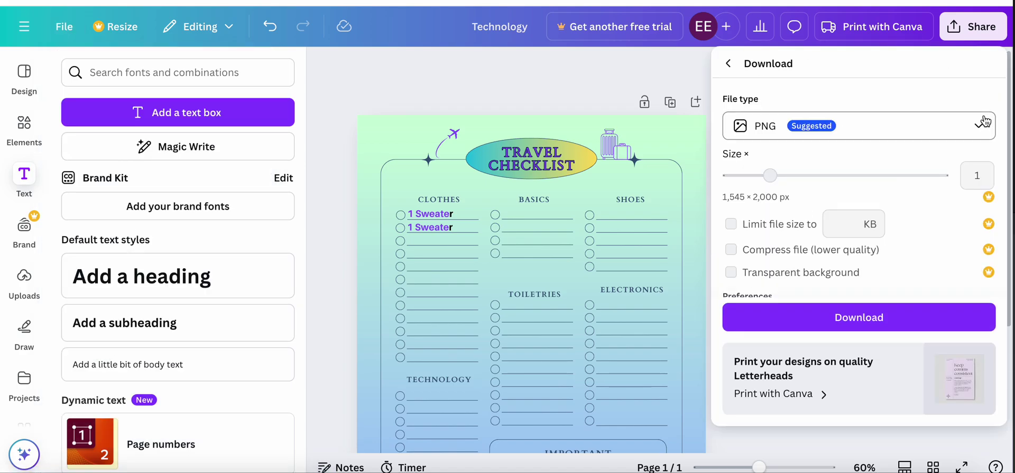
click(976, 132)
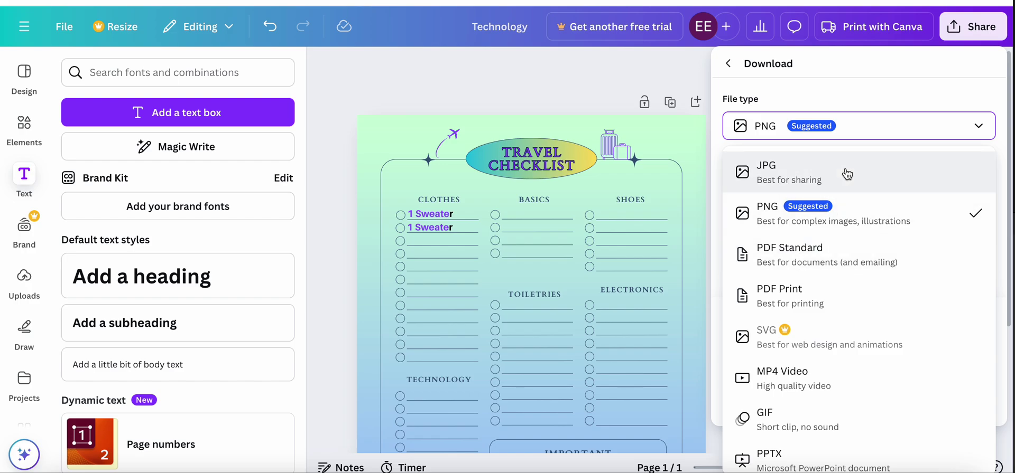
click(698, 87)
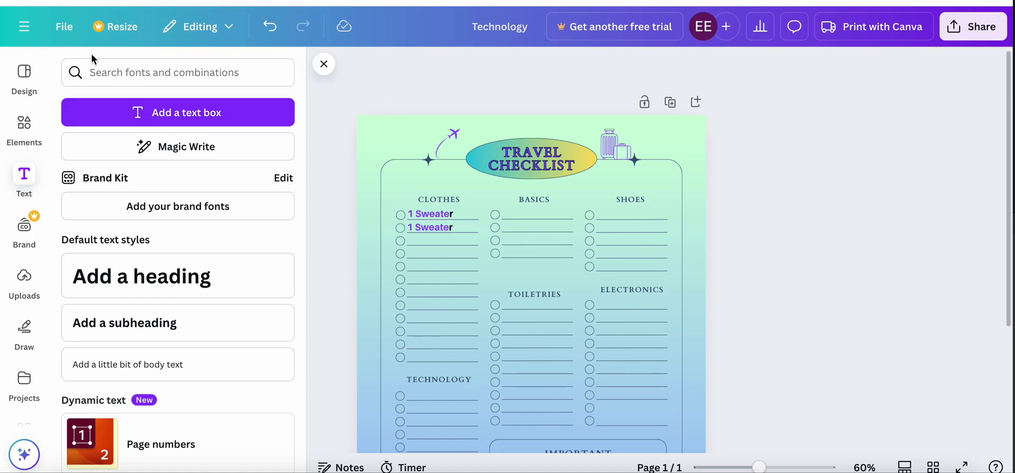
Step: Search for "checklist" among the new design types and create a blank Travel Checklist design
click(31, 73)
click(64, 26)
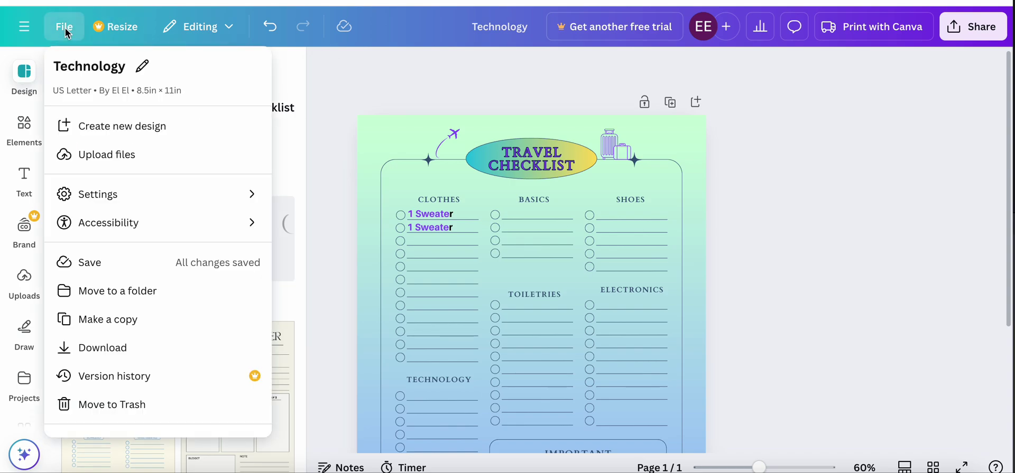
click(116, 132)
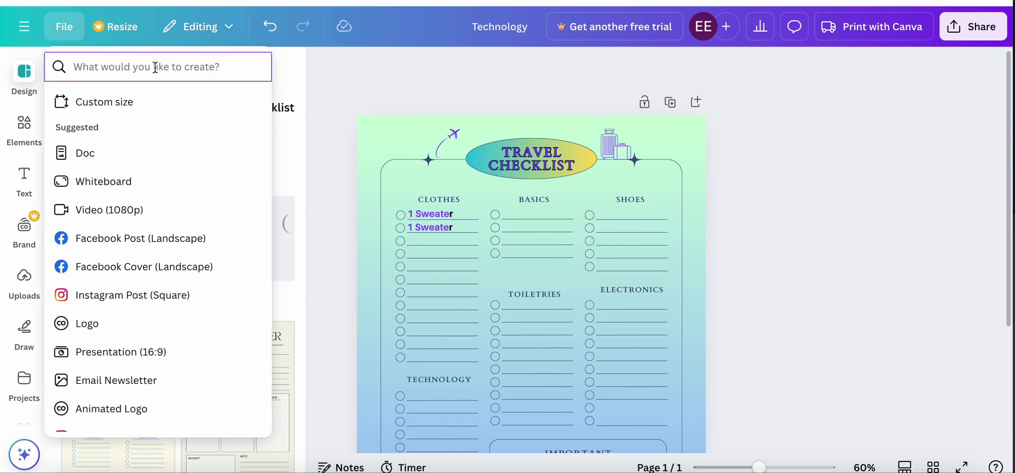
text(checklist)
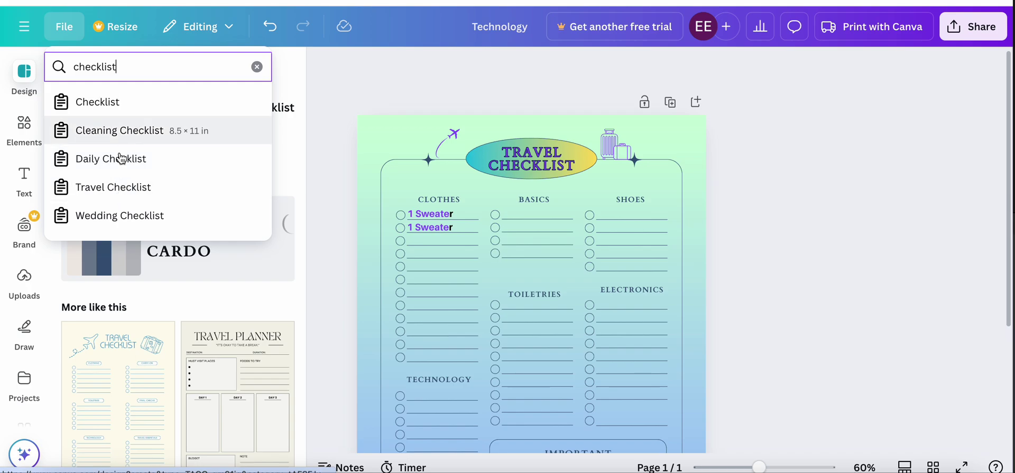
click(128, 189)
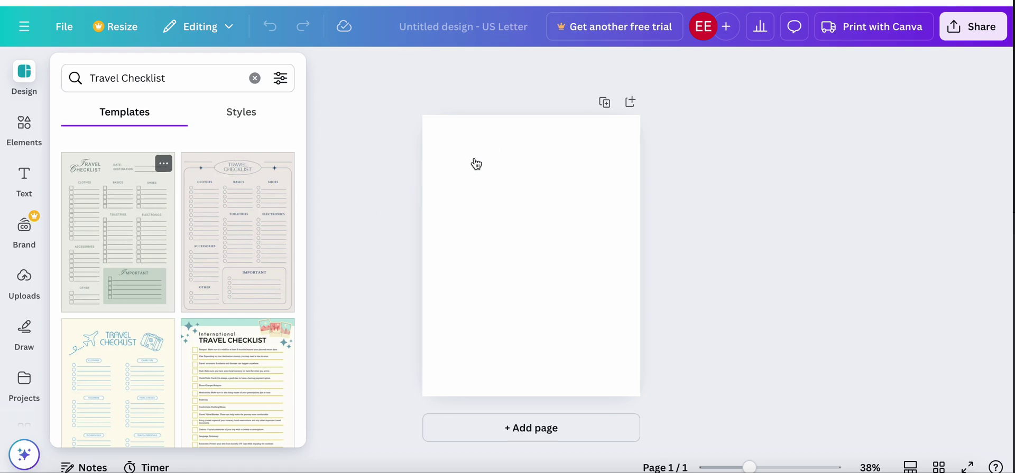
Step: Add a text box to the blank page, move it to the page's upper edge, and widen it
click(497, 143)
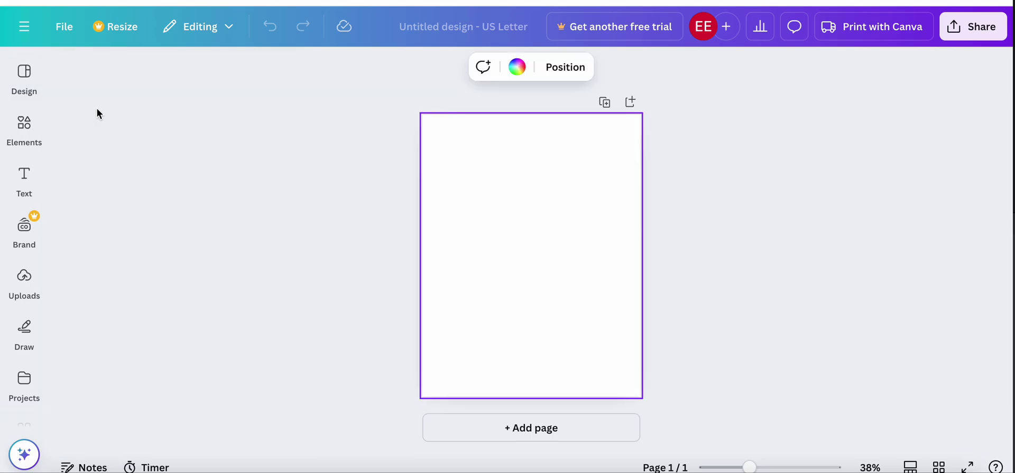
click(24, 127)
click(24, 177)
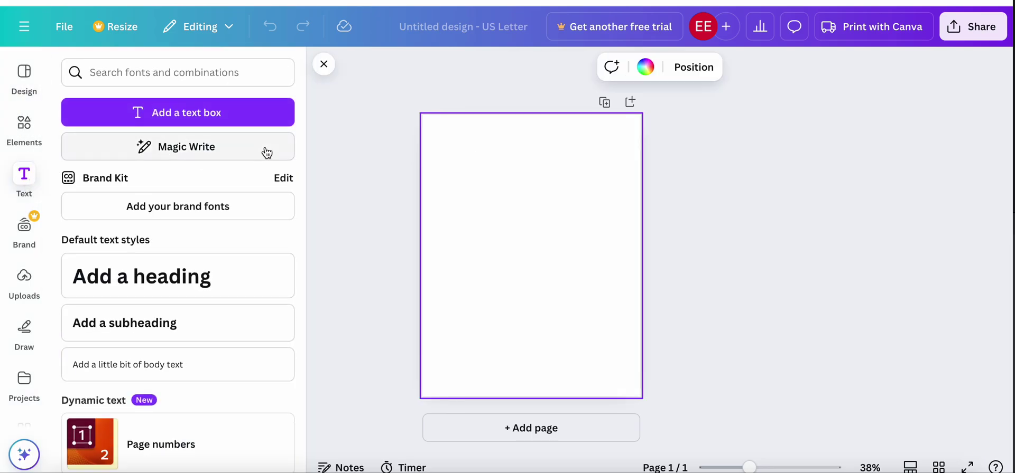
click(215, 114)
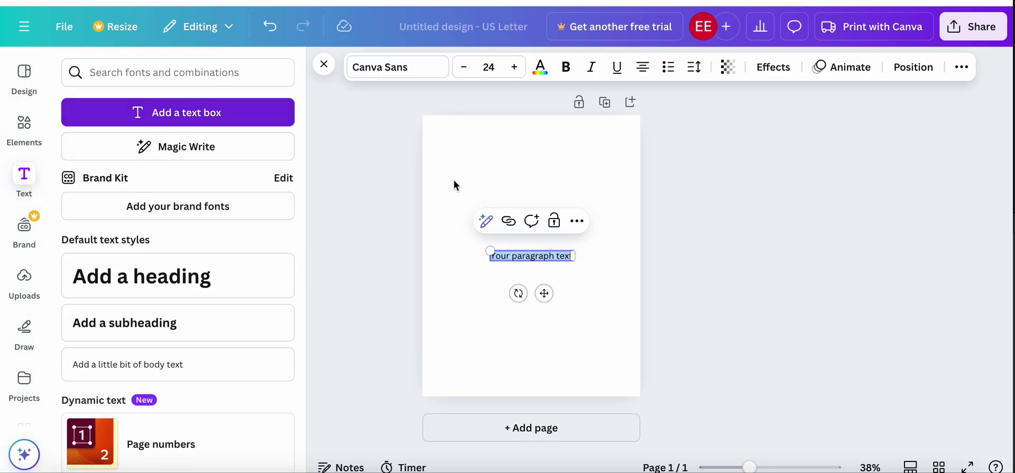
drag(546, 295, 536, 170)
drag(564, 132, 620, 131)
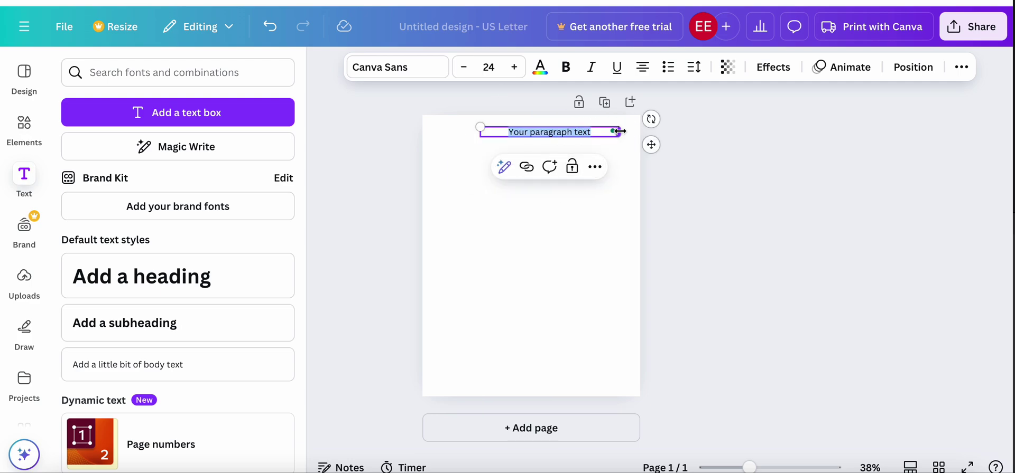
Step: Increase the placeholder text's font size to 31
click(513, 67)
click(514, 68)
click(514, 68)
click(514, 68)
click(514, 68)
click(514, 68)
click(514, 67)
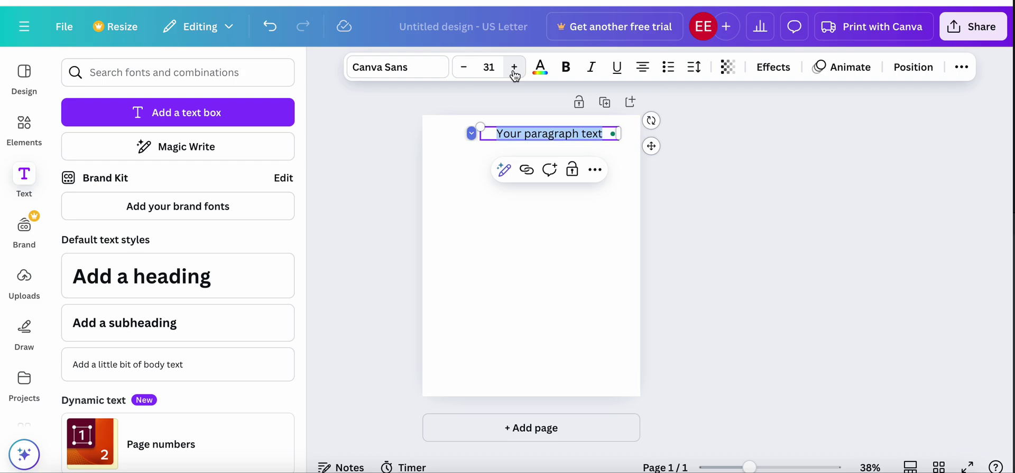
Step: Set the placeholder text's font to Cardo and make it bold
click(426, 74)
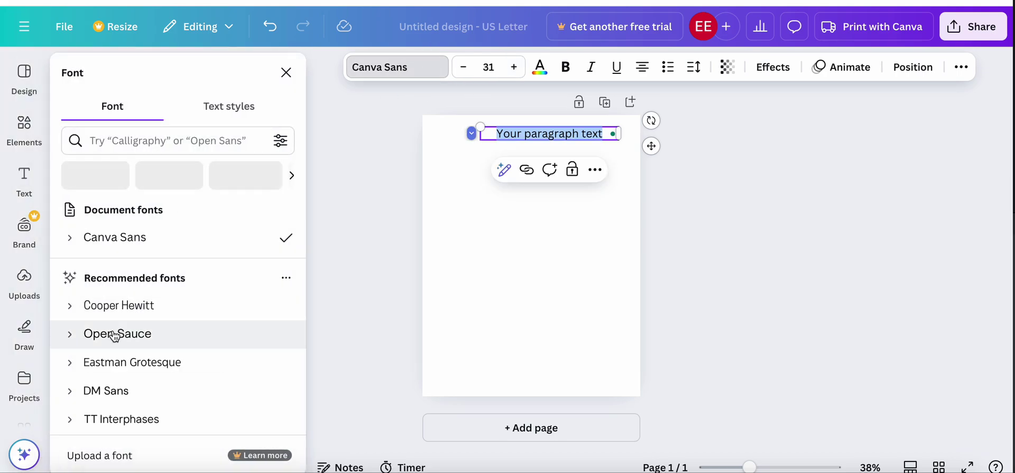
scroll(107, 368, down, 4)
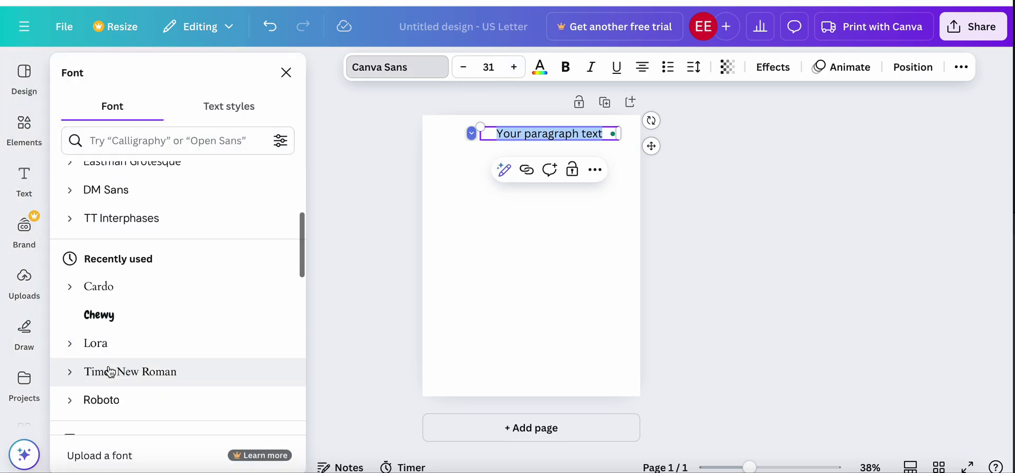
click(113, 294)
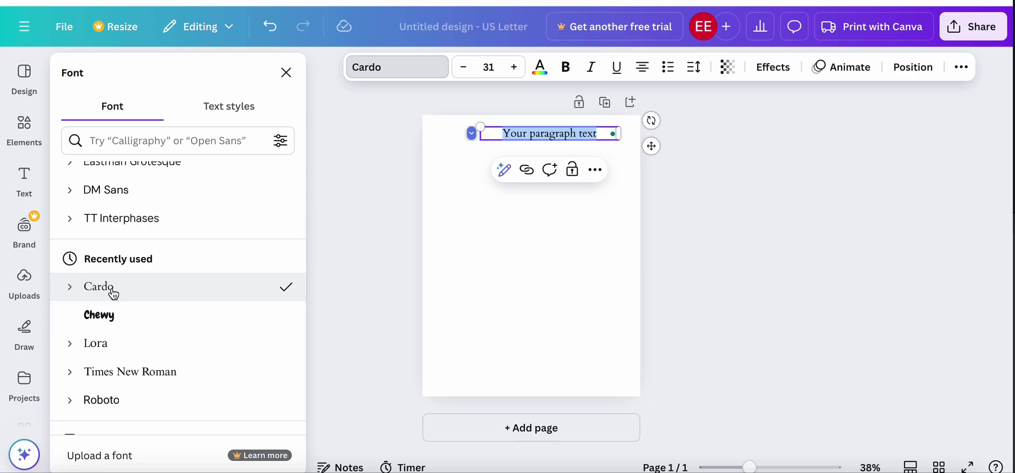
click(565, 67)
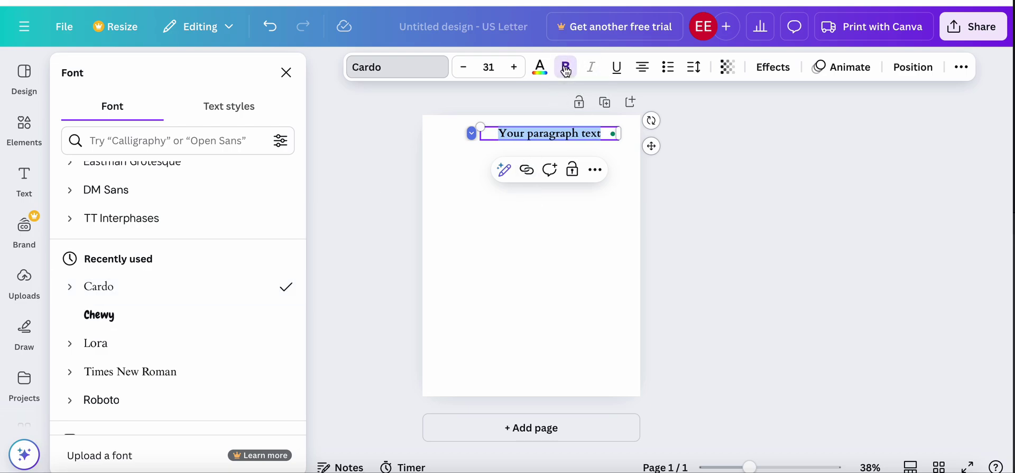
Step: Color the placeholder text dark blue and apply the Outline effect to it
click(544, 73)
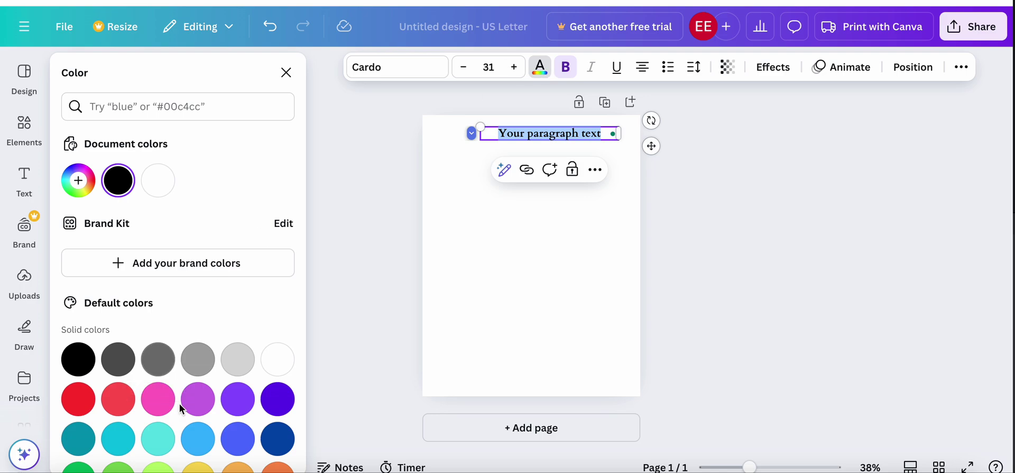
scroll(153, 408, down, 1)
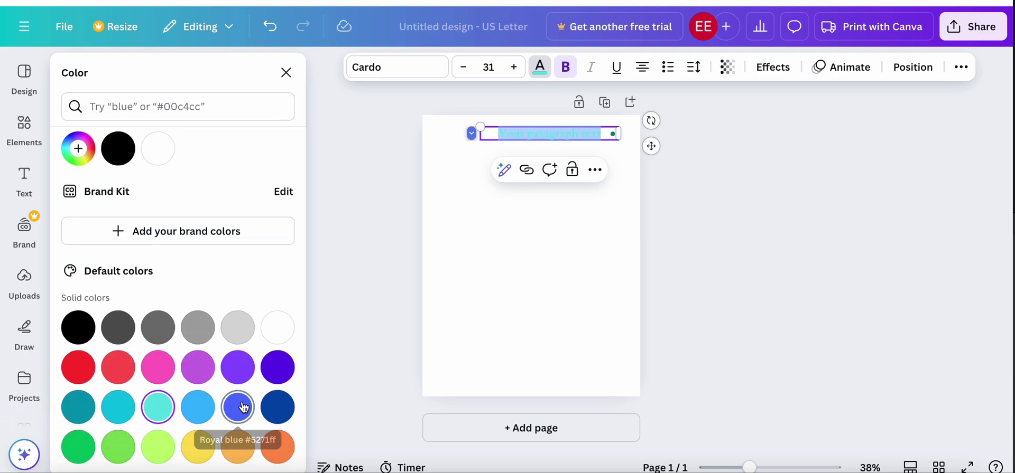
click(278, 407)
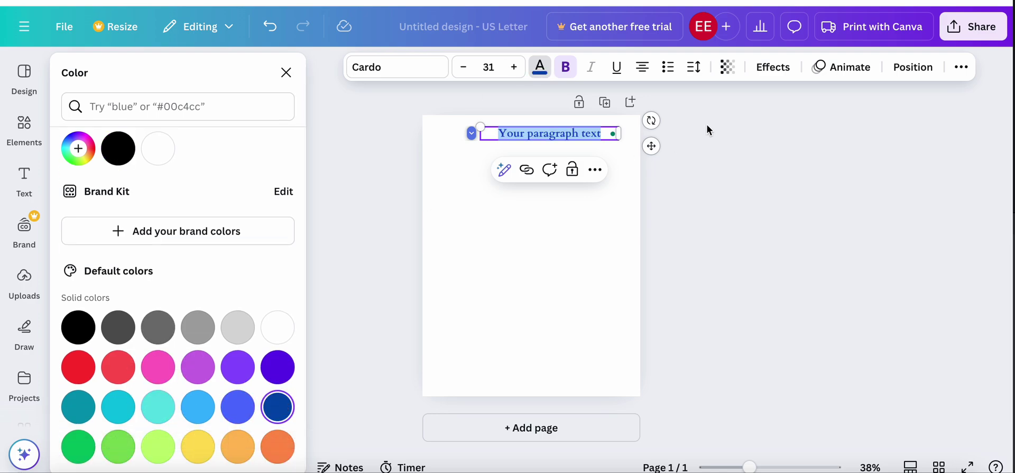
click(772, 67)
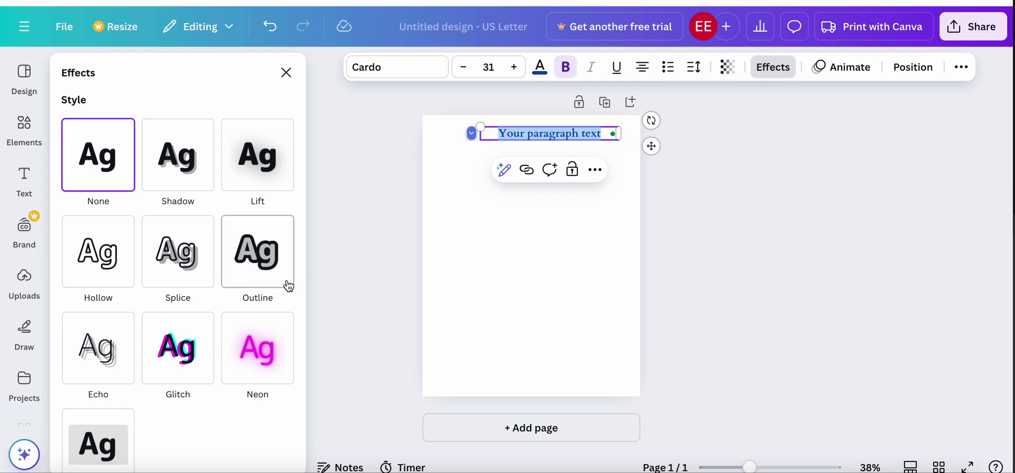
click(249, 264)
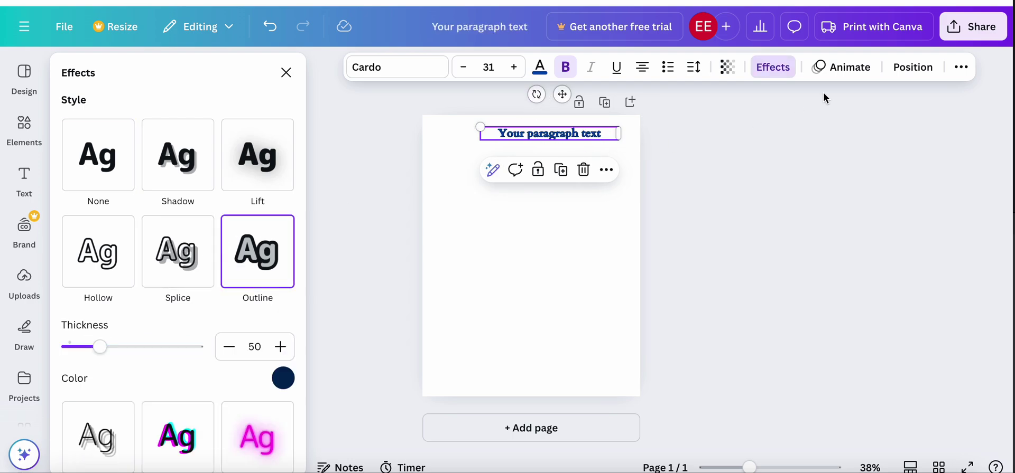
Step: Try uppercase lettering on the placeholder text and switch it back to normal case
click(960, 68)
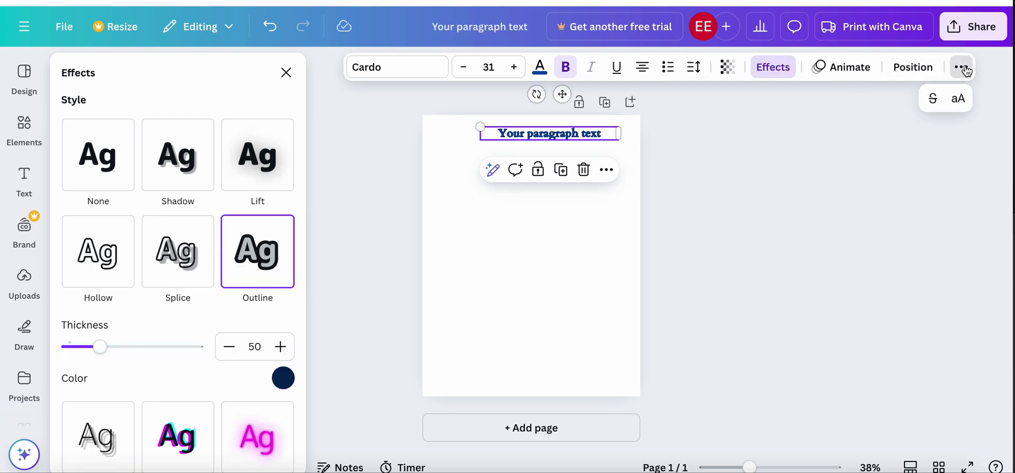
click(959, 100)
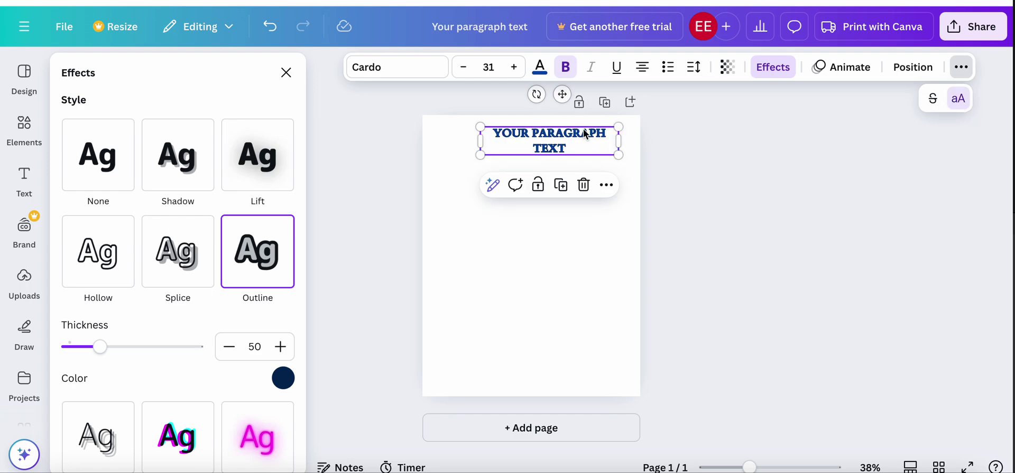
click(959, 100)
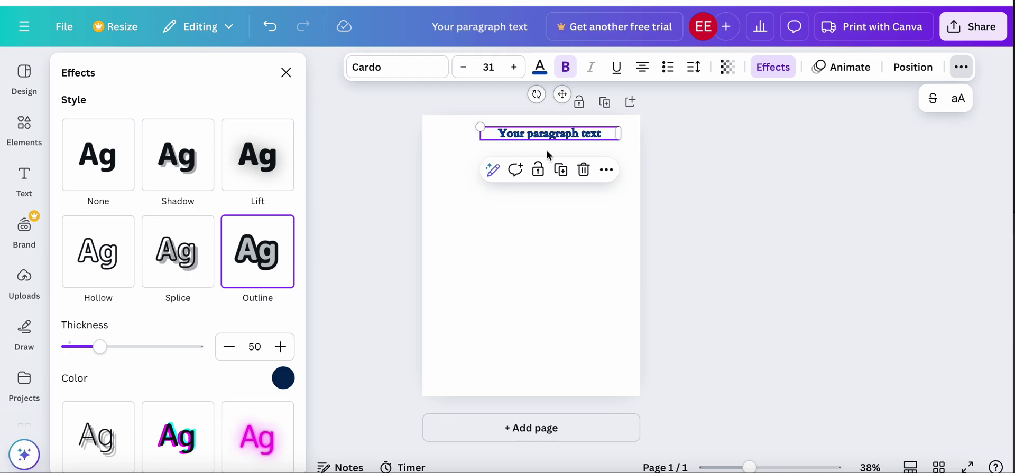
Step: Shift the placeholder text box so it sits roughly centered near the page's upper edge
click(488, 231)
click(555, 139)
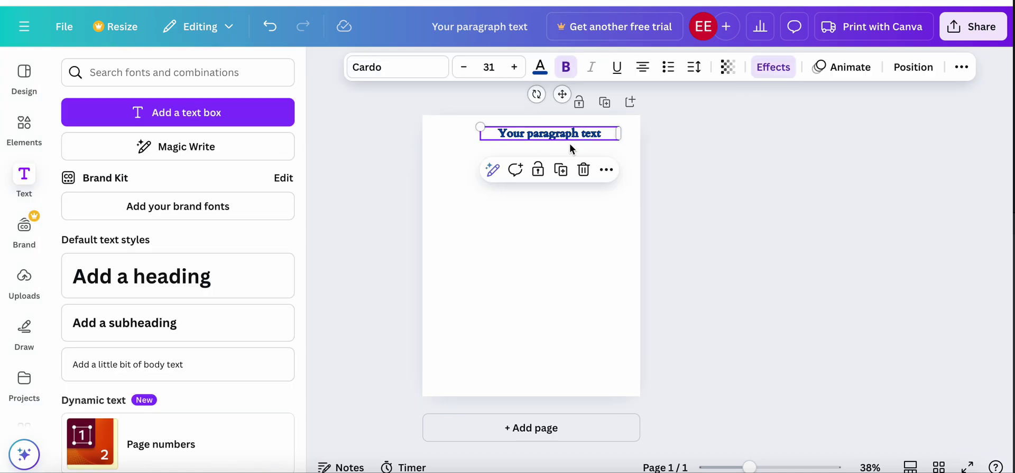
drag(561, 94, 548, 92)
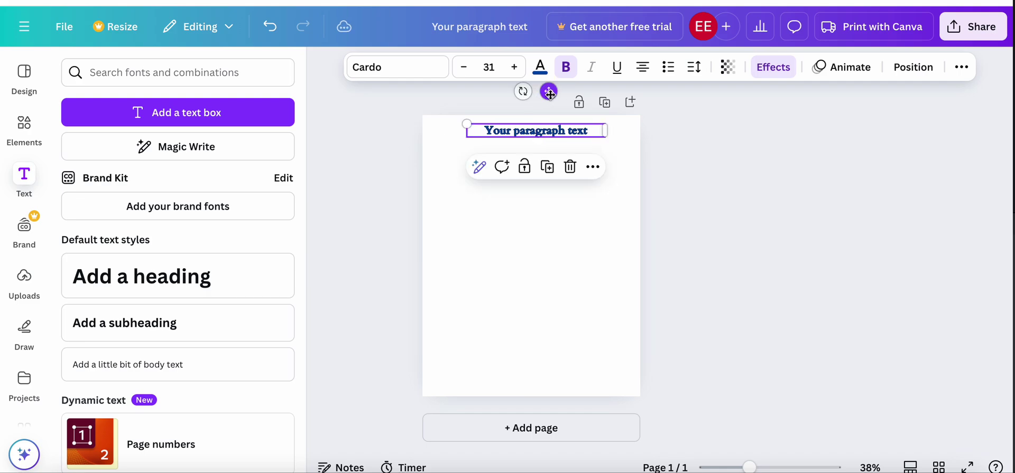
Step: Search the elements for "table", try a plain grid table below the placeholder text, and delete it again
click(24, 126)
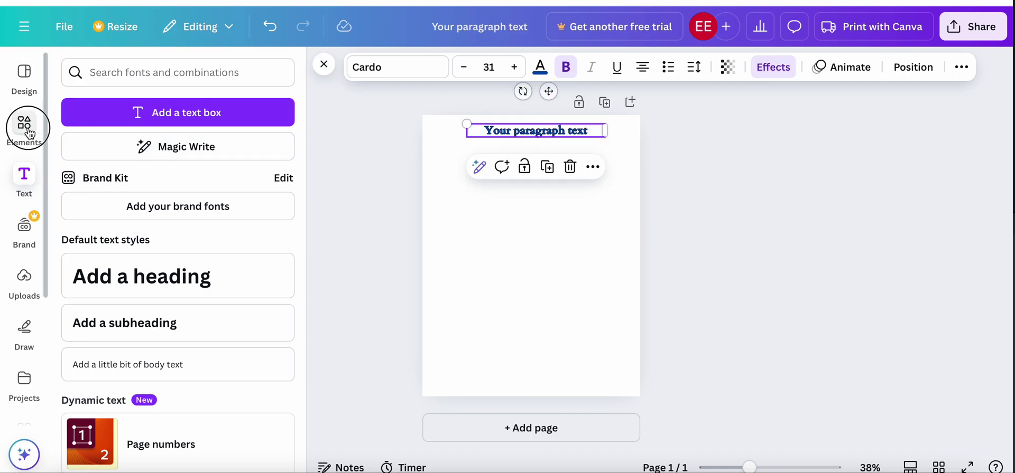
click(107, 74)
text(tabl)
click(104, 138)
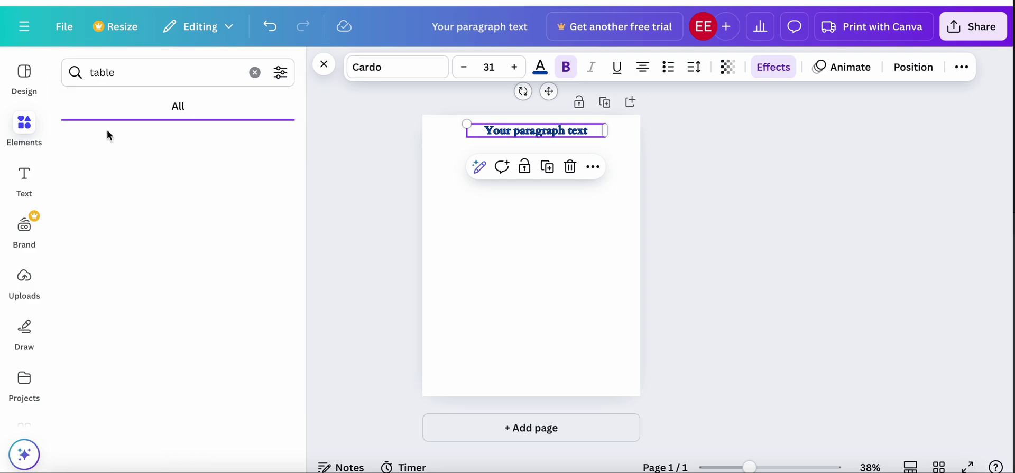
click(91, 231)
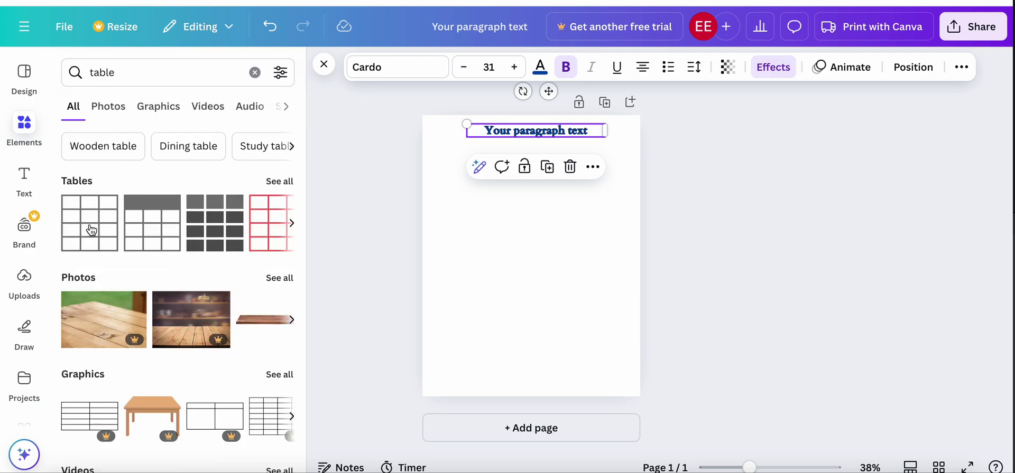
drag(543, 326, 541, 261)
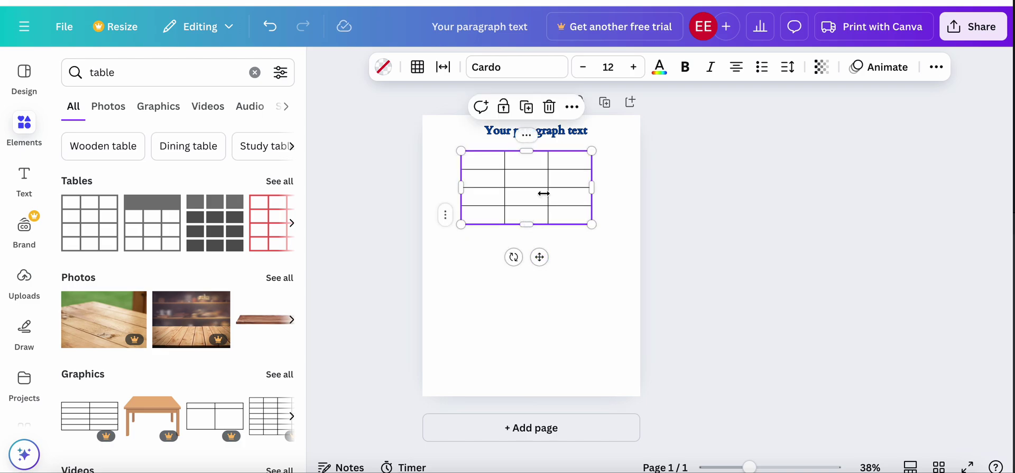
key(Delete)
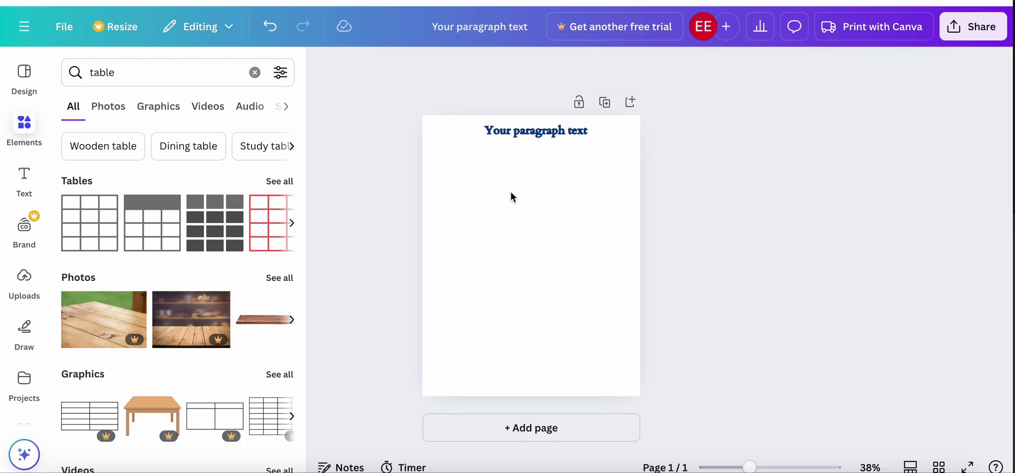
click(528, 133)
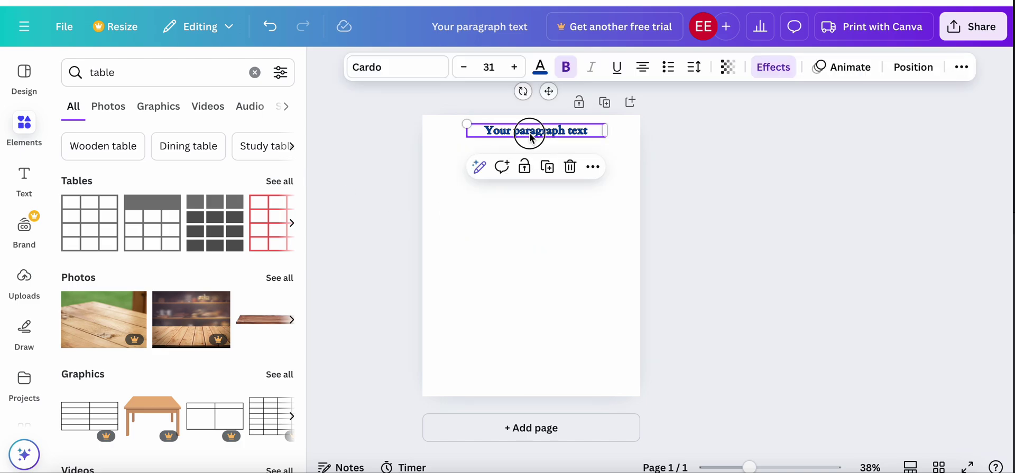
click(462, 219)
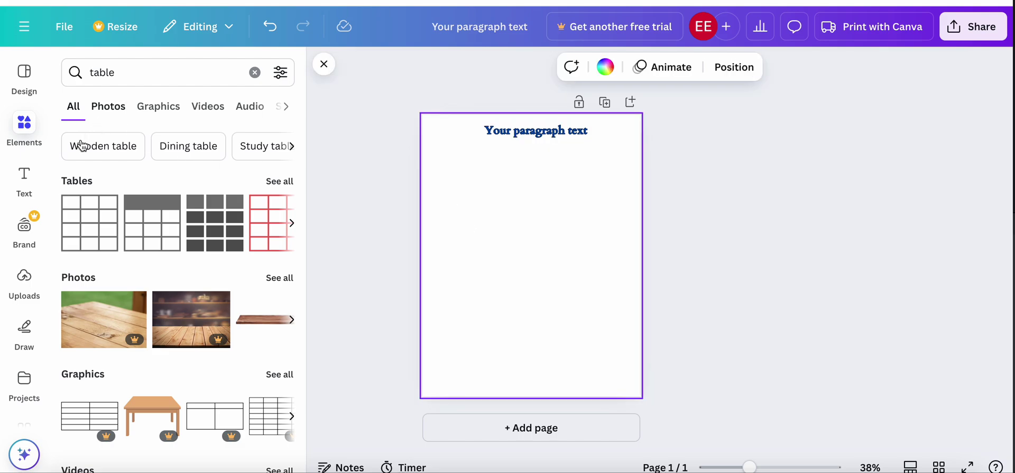
Step: Search the elements for "check box"
click(124, 75)
double_click(117, 72)
text(tcheck)
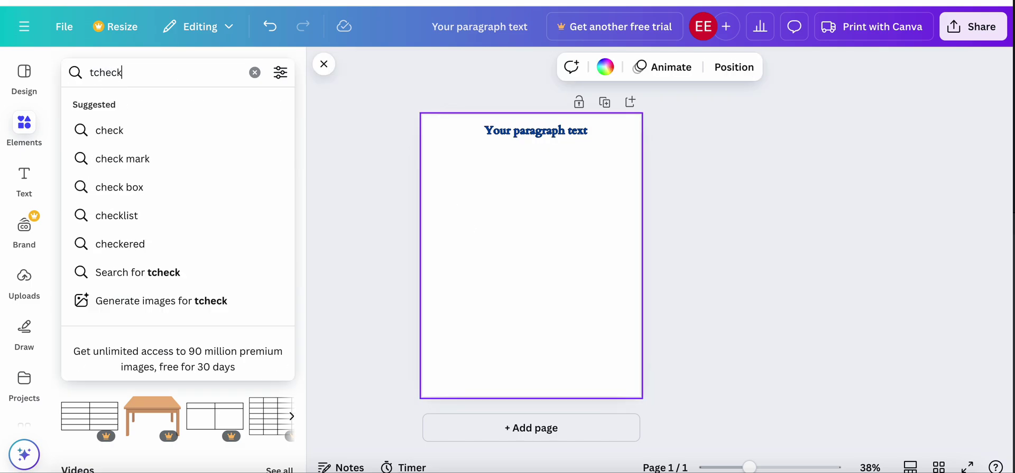
text( bo)
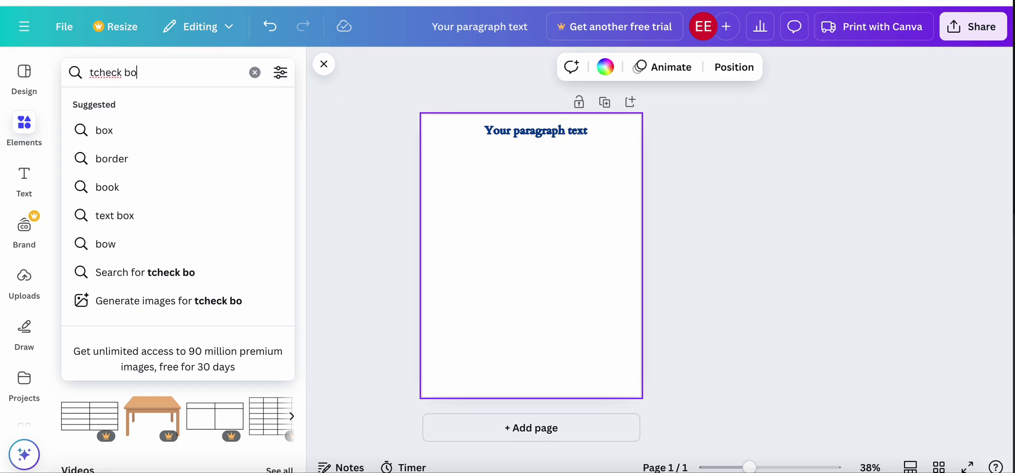
key(BackSpace)
key(BackSpace)
key(BackSpace)
key(BackSpace)
key(BackSpace)
key(BackSpace)
key(BackSpace)
key(BackSpace)
text(che)
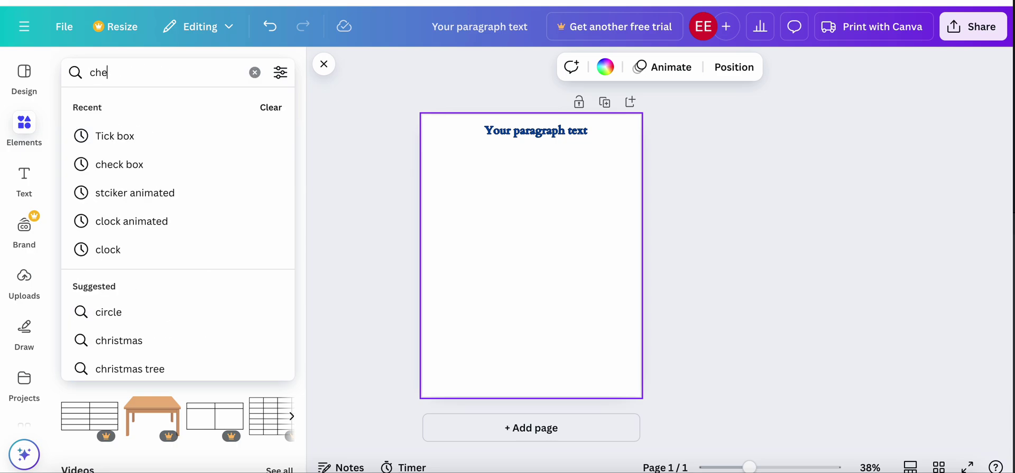
text(ck bo)
click(119, 136)
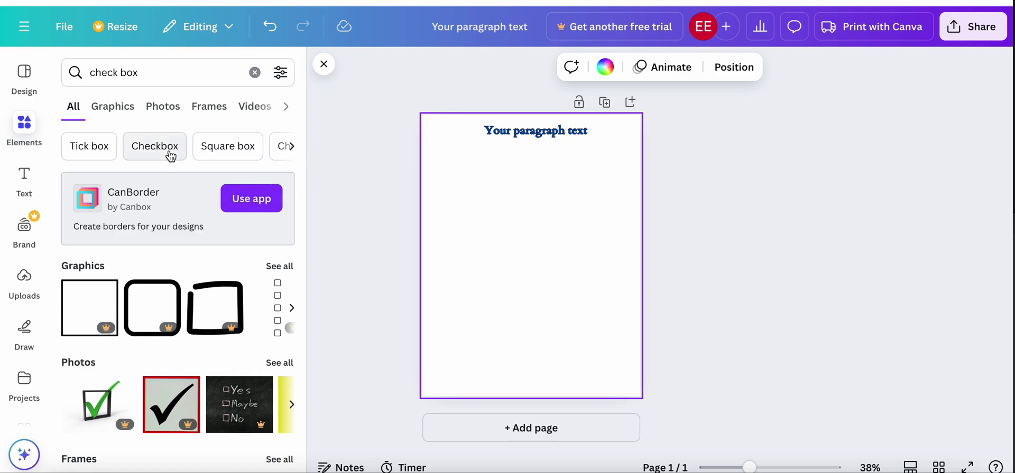
Step: Find the teal rounded square among the "tick box" graphics and place it at a small size in the page's upper-left area, below the title text
double_click(117, 73)
text(tic)
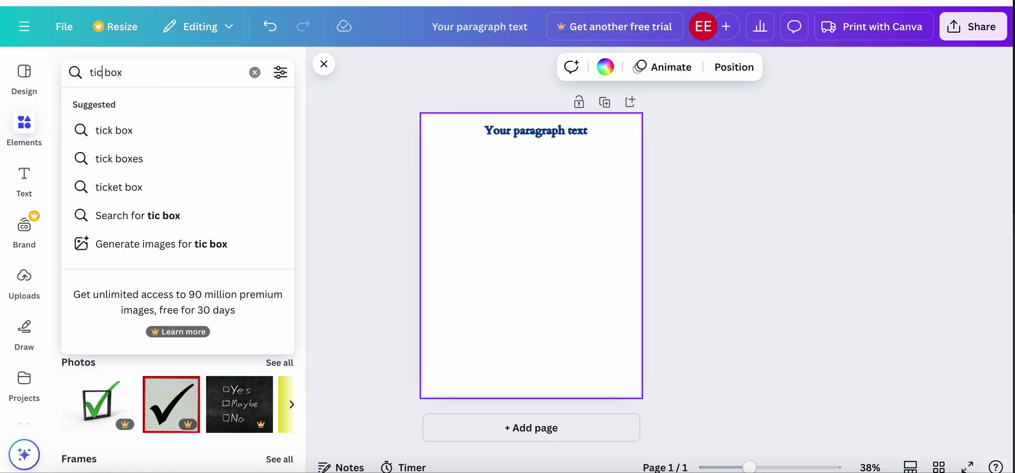
click(115, 134)
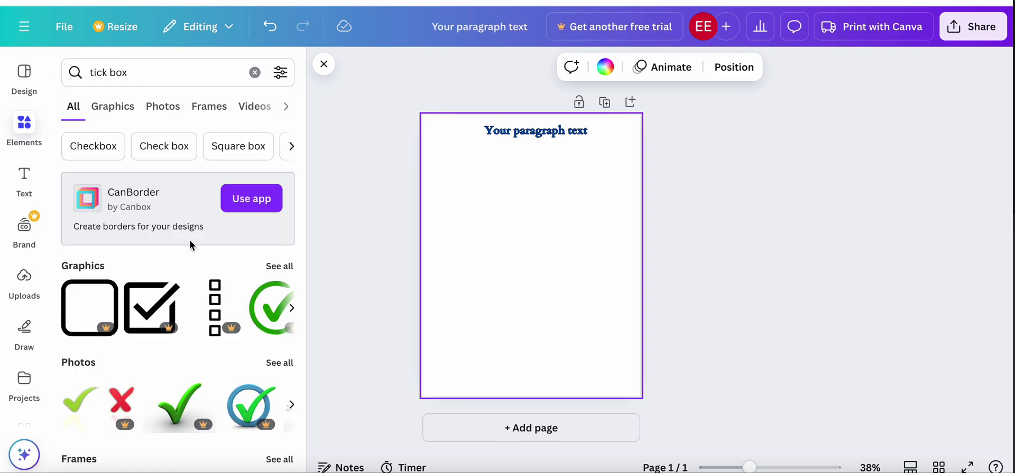
click(282, 267)
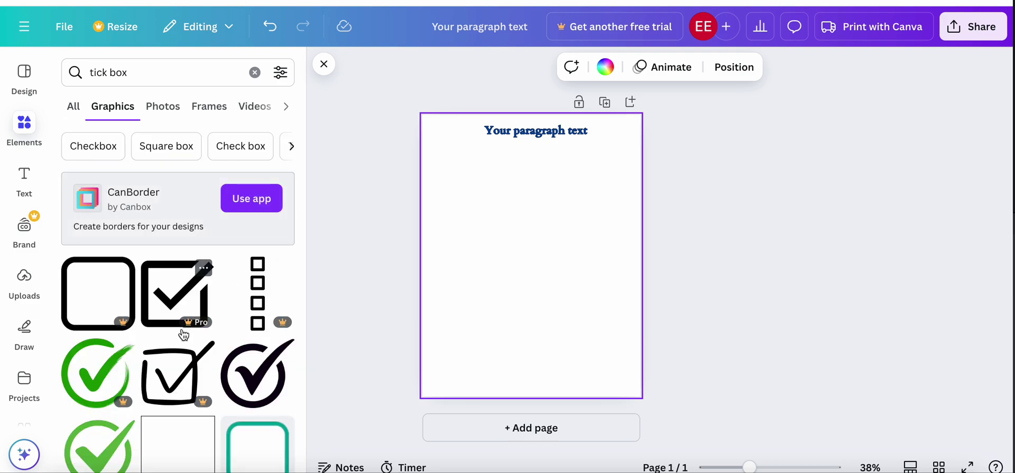
scroll(183, 335, down, 2)
scroll(183, 335, down, 2)
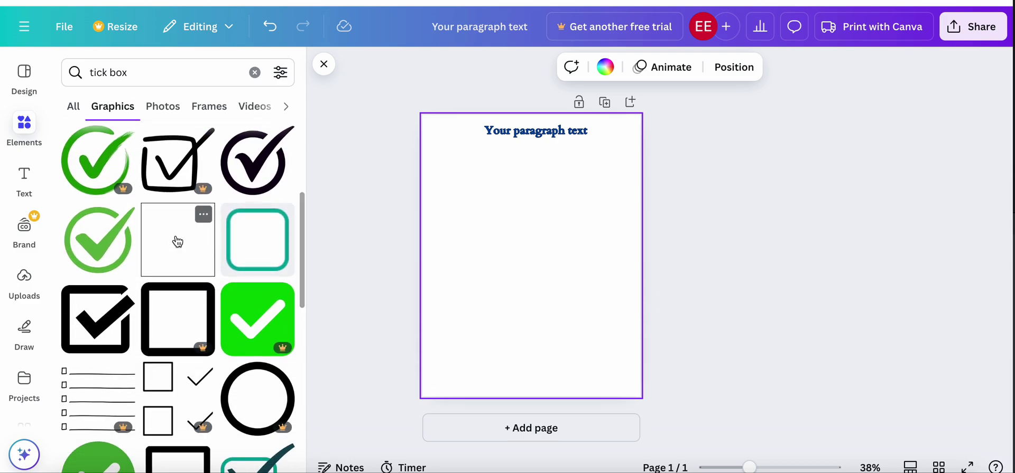
click(266, 252)
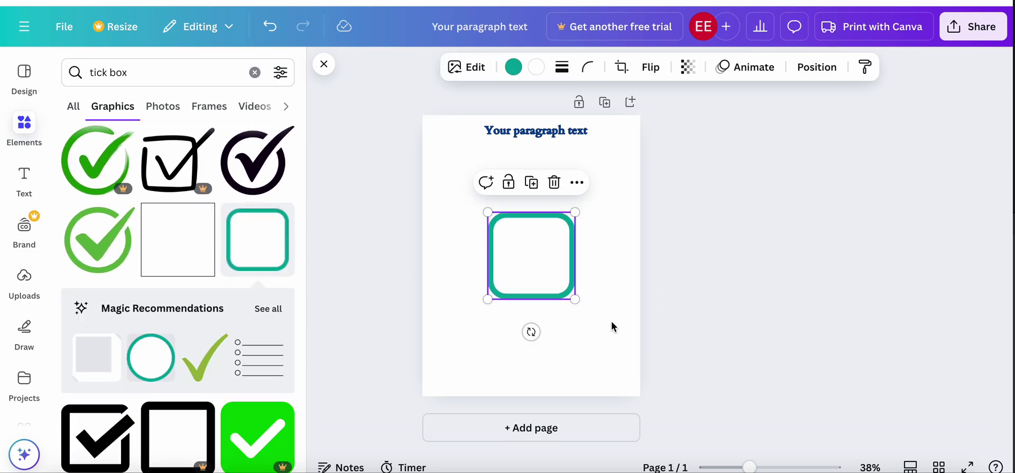
drag(575, 301, 505, 230)
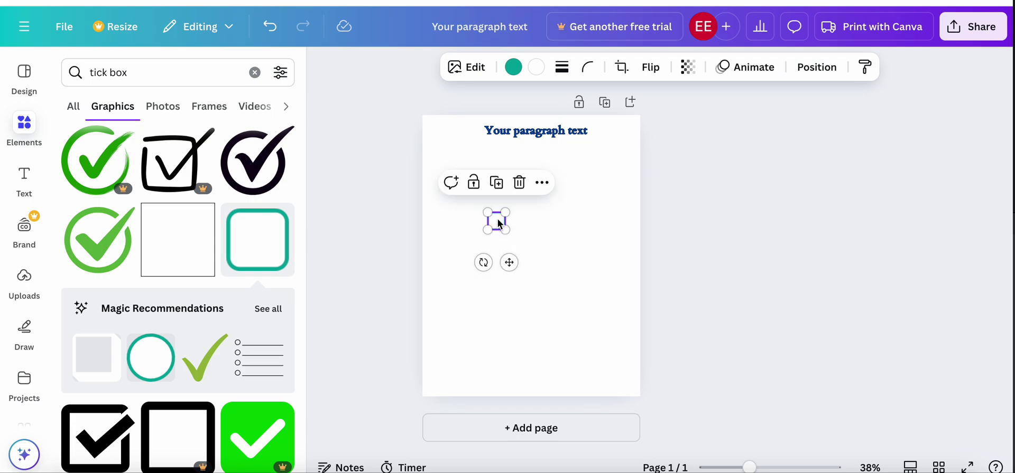
drag(510, 261, 457, 200)
Step: Duplicate the small tick box three times to form an evenly spaced column of four down the page's left side
right_click(444, 166)
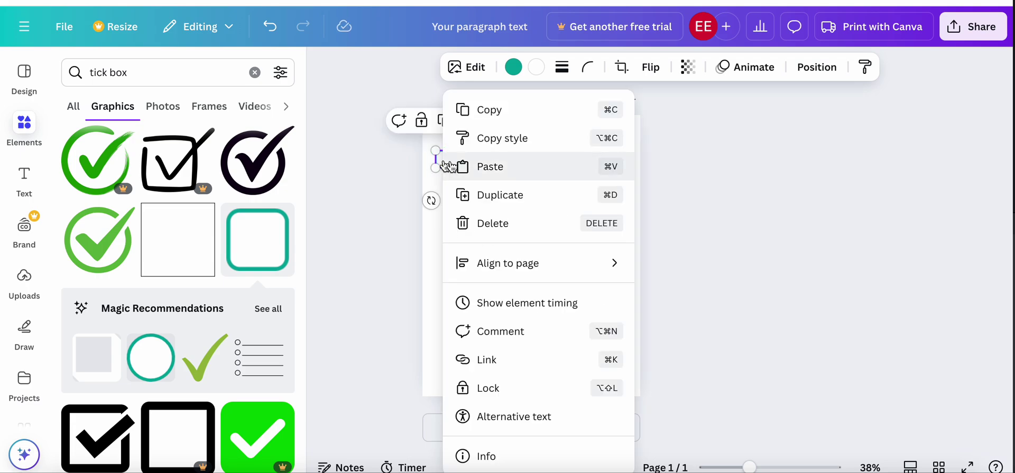
click(515, 193)
drag(462, 205, 458, 228)
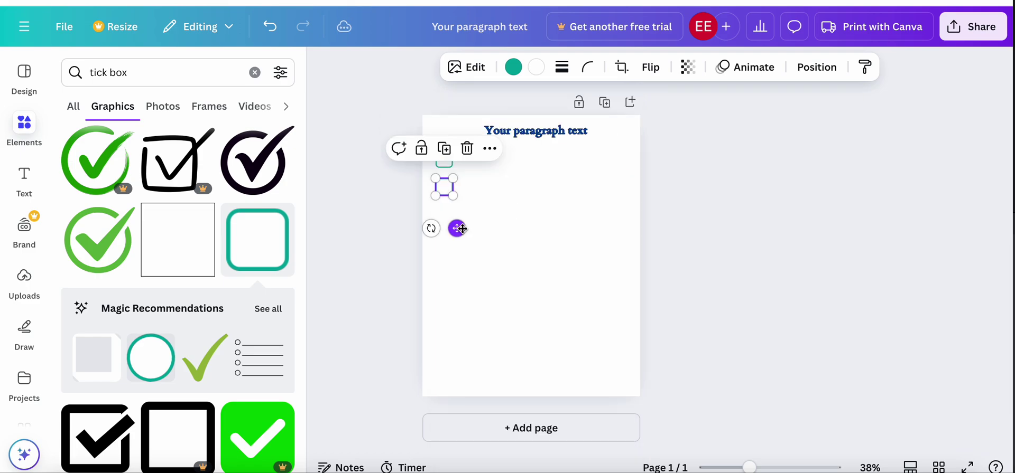
right_click(445, 188)
click(509, 194)
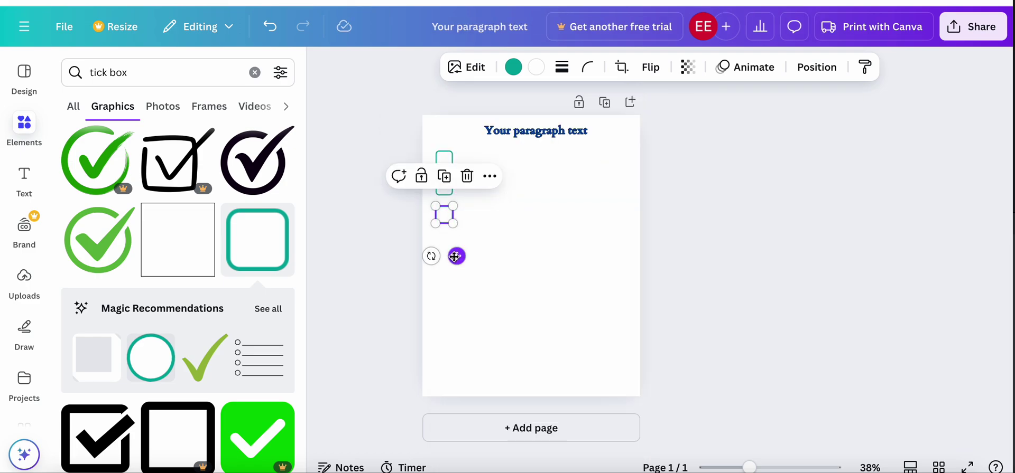
right_click(445, 217)
click(496, 196)
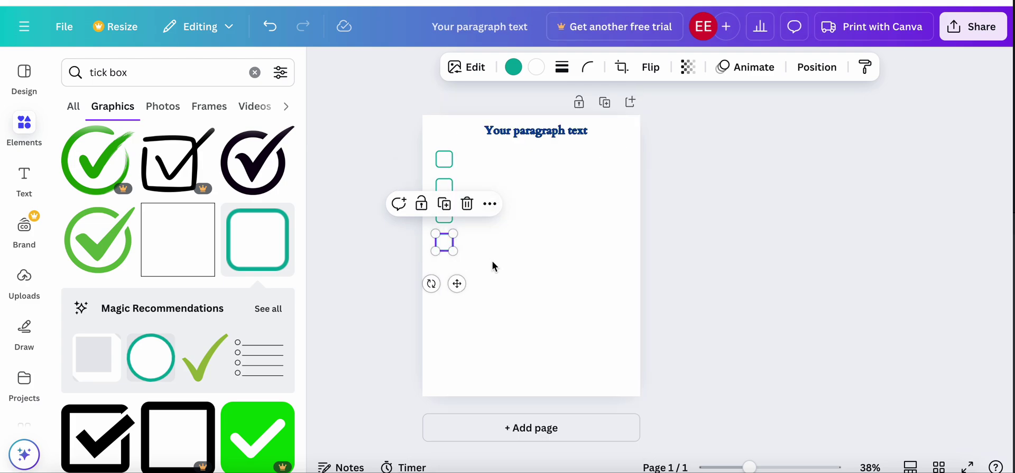
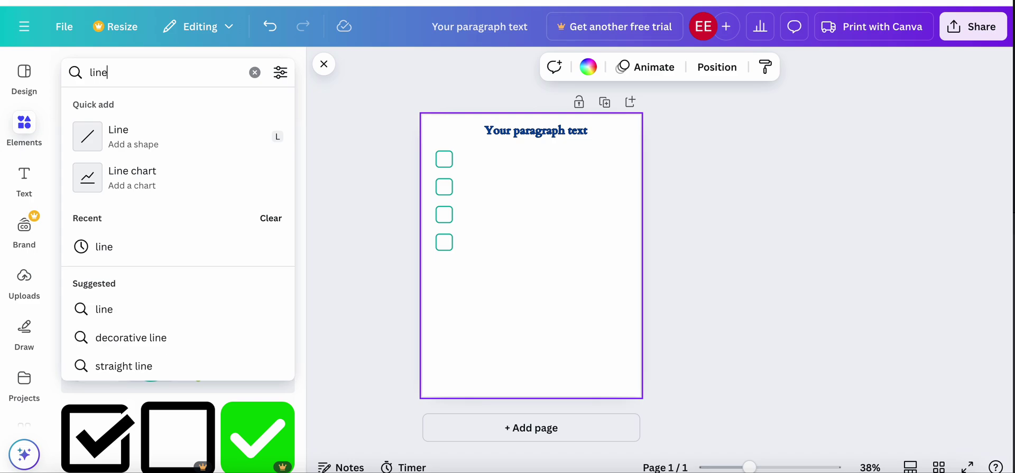
Step: Add a plain black line shape to the middle of the page
click(100, 140)
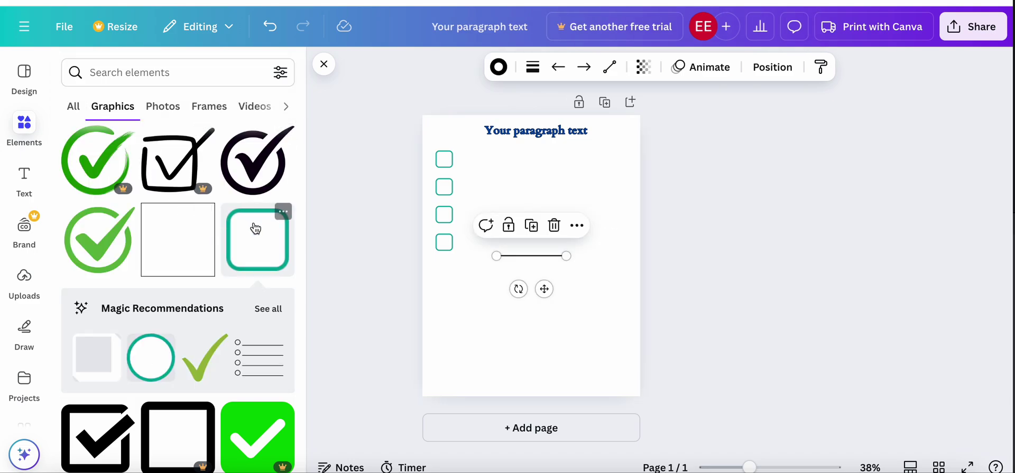
scroll(253, 226, down, 4)
scroll(222, 330, down, 3)
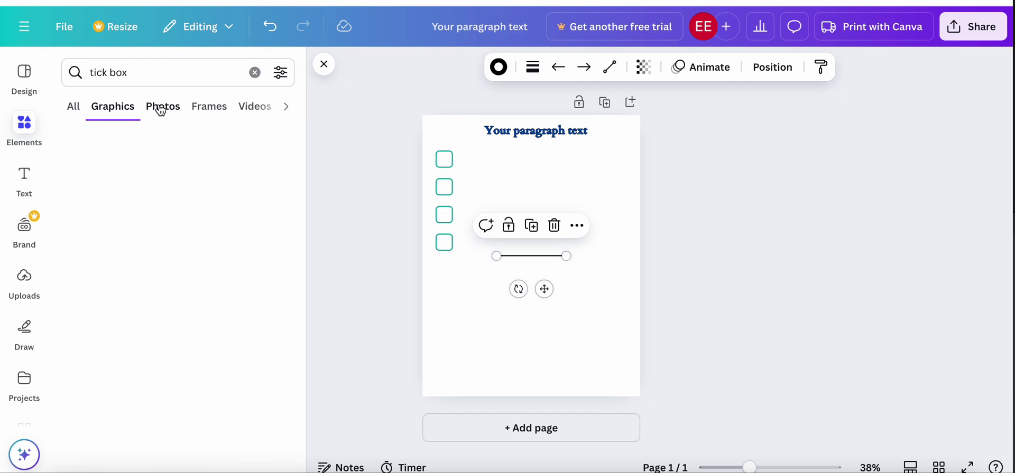
Step: Search the elements for "line" and place the thin grey line graphic beside the first tick box, level with its lower edge
click(144, 72)
key(ctrl+a)
key(BackSpace)
text(line)
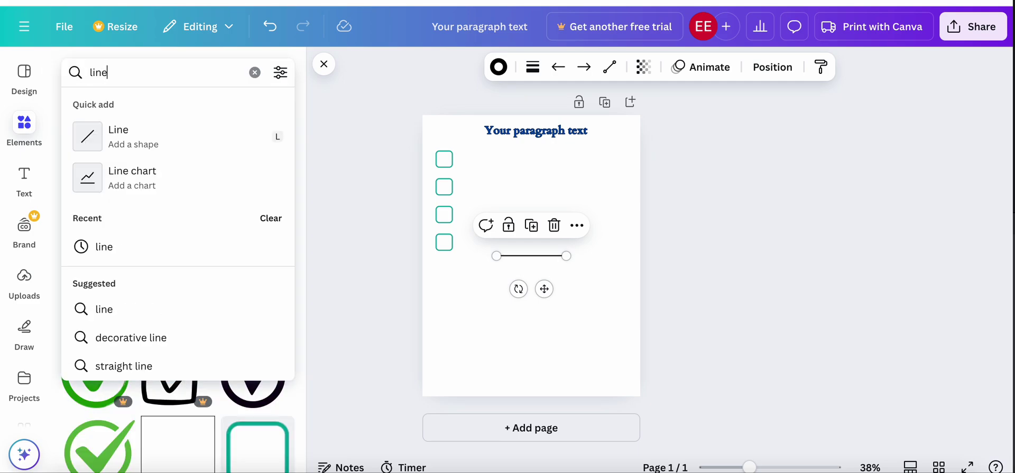
key(Return)
click(101, 294)
drag(544, 288, 523, 201)
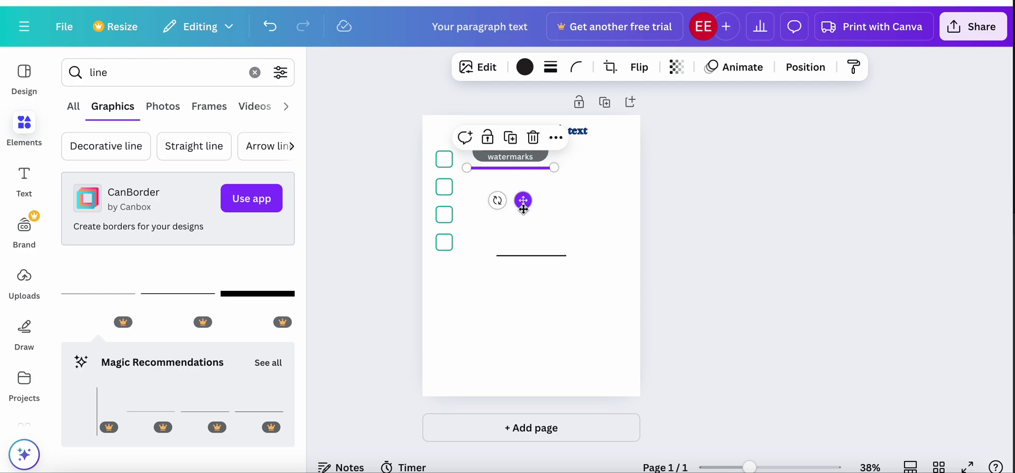
Step: Duplicate the page and return to page 1
right_click(520, 165)
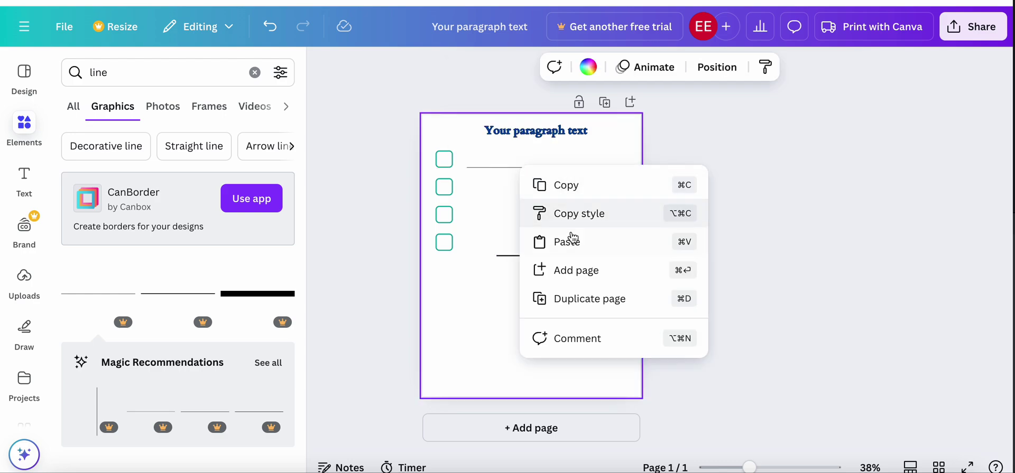
click(575, 300)
scroll(526, 205, up, 6)
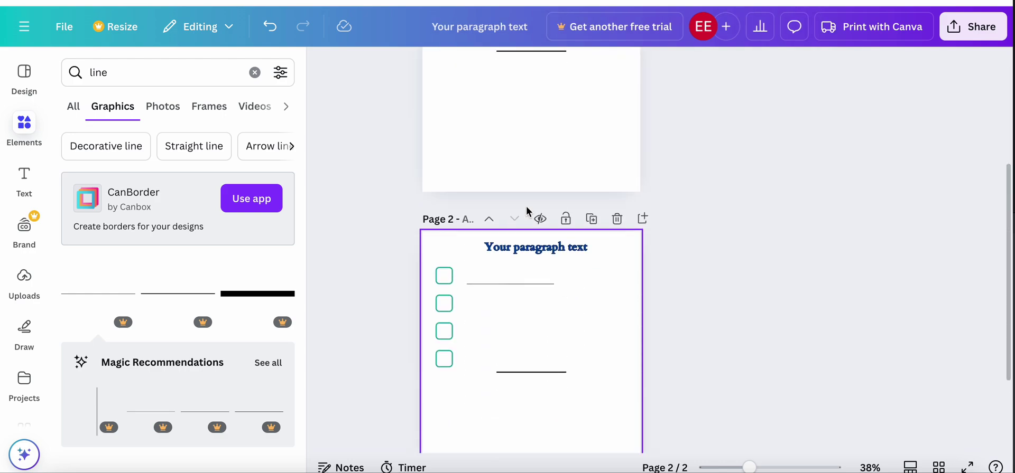
click(478, 193)
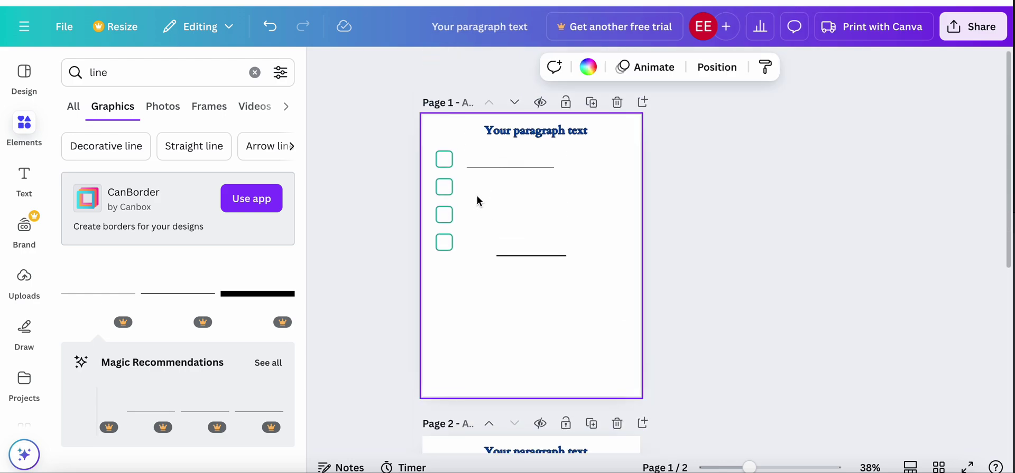
Step: Delete the short black line below the tick boxes on page 1
click(510, 258)
key(Delete)
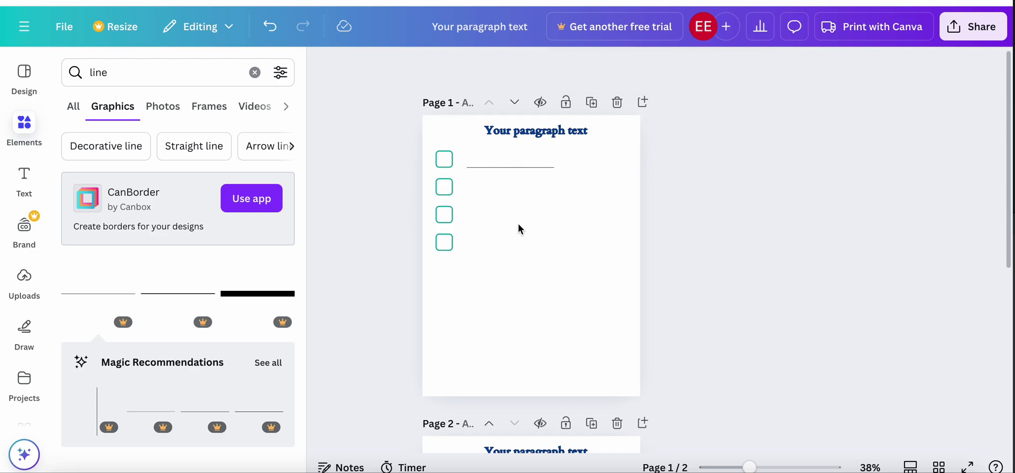
click(465, 192)
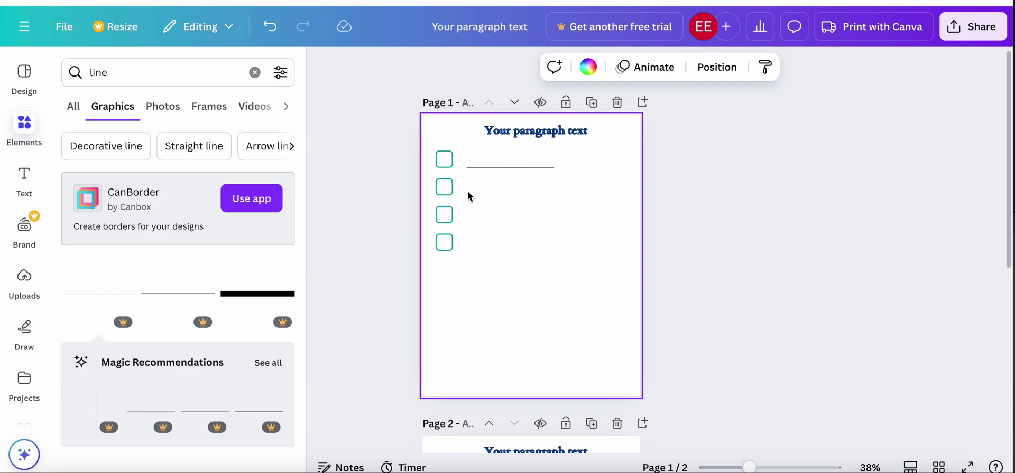
Step: Duplicate the thin line and place the copy directly beneath it, beside the second tick box
click(482, 168)
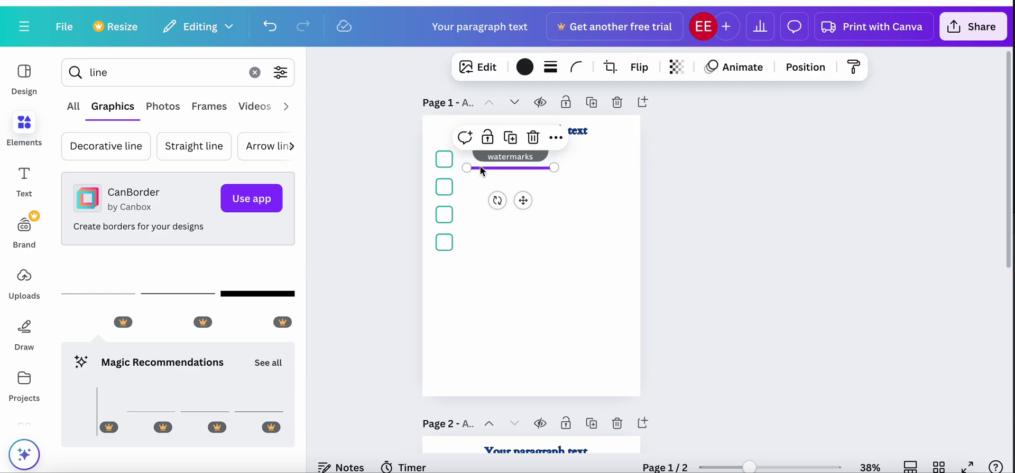
right_click(480, 170)
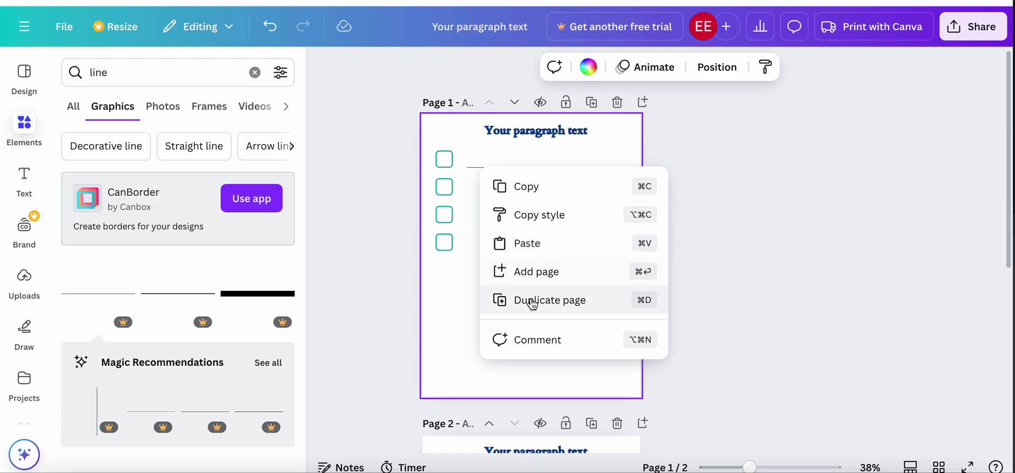
click(479, 242)
click(486, 170)
right_click(489, 195)
click(527, 207)
drag(527, 207, 525, 224)
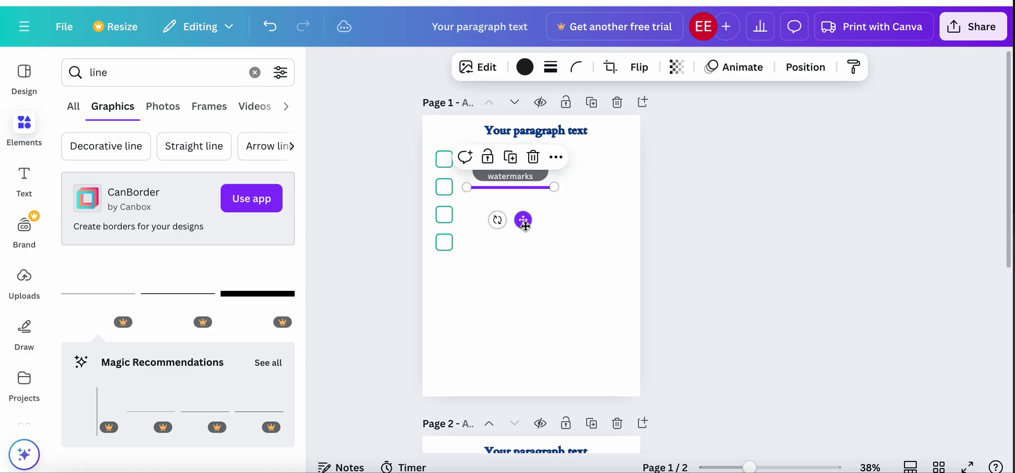
Step: Duplicate the second line and place the copy beside the third tick box, level with its lower edge
right_click(543, 192)
click(576, 193)
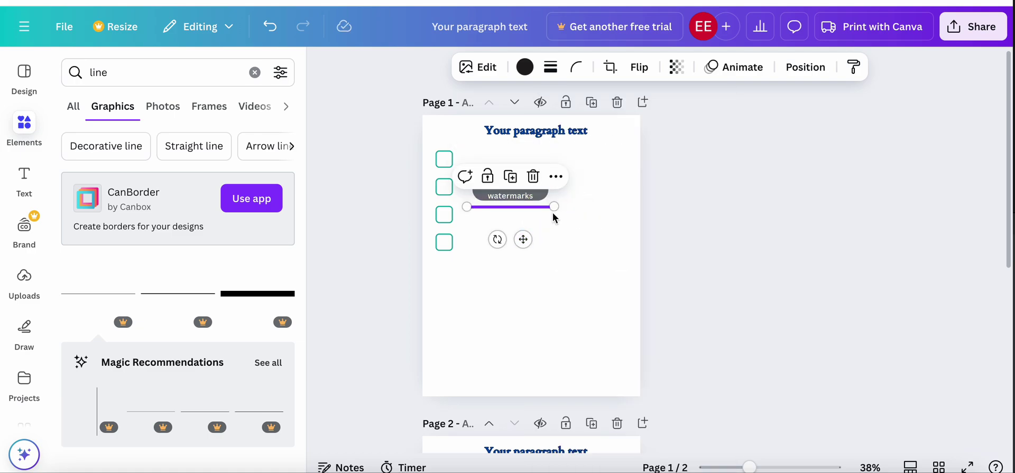
drag(523, 241, 523, 257)
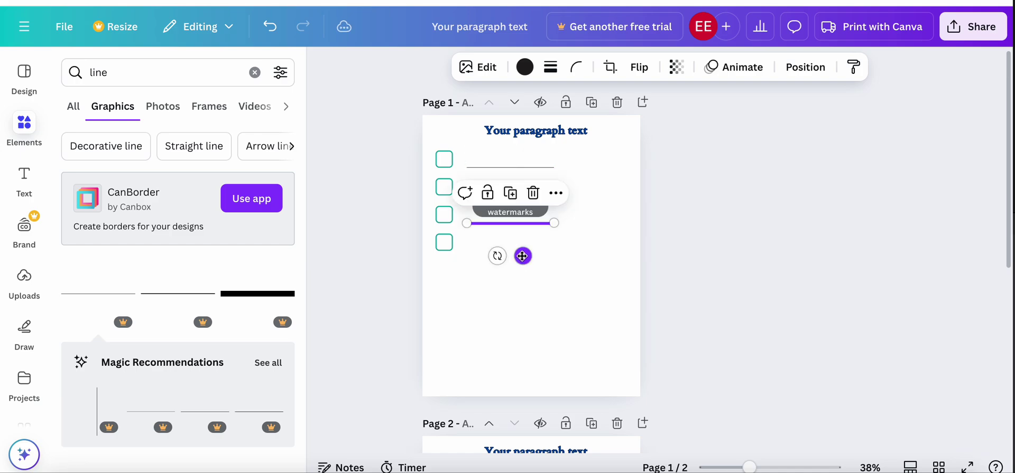
right_click(530, 229)
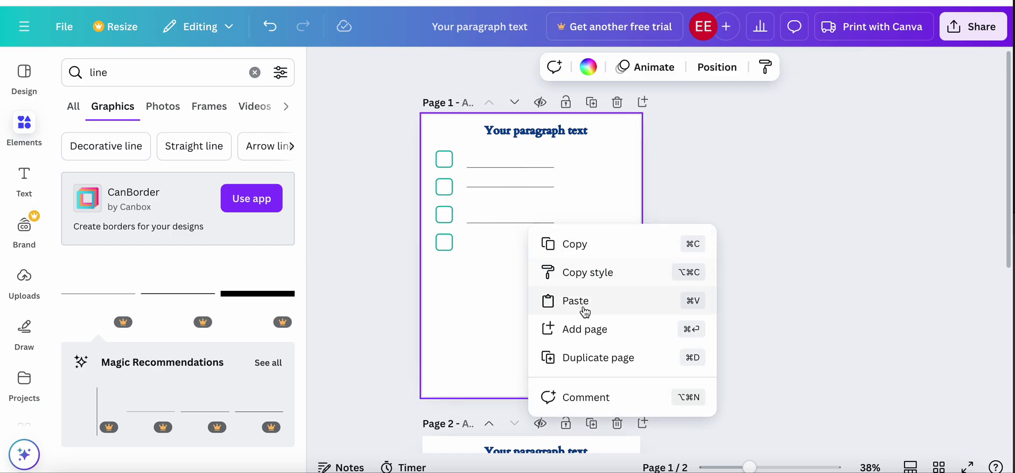
click(497, 263)
click(493, 224)
click(494, 219)
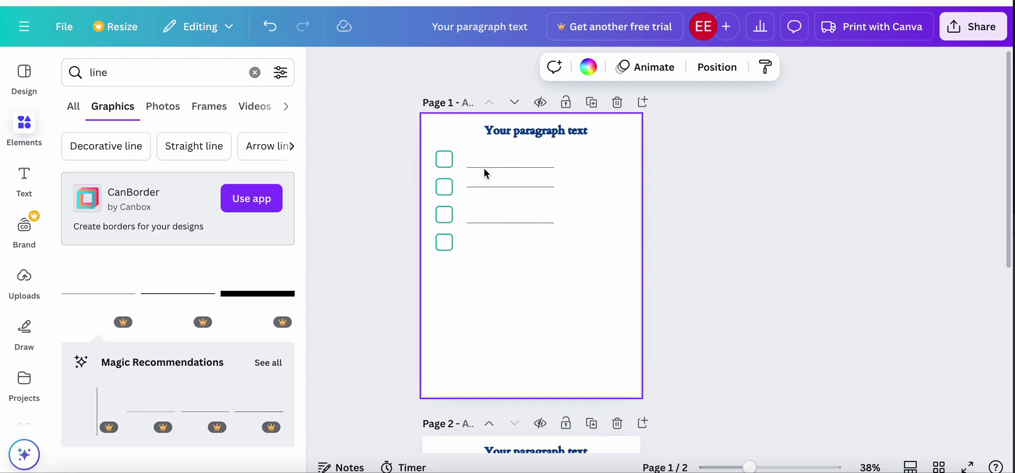
click(483, 188)
click(493, 188)
click(484, 228)
click(485, 222)
click(447, 217)
click(483, 235)
click(505, 224)
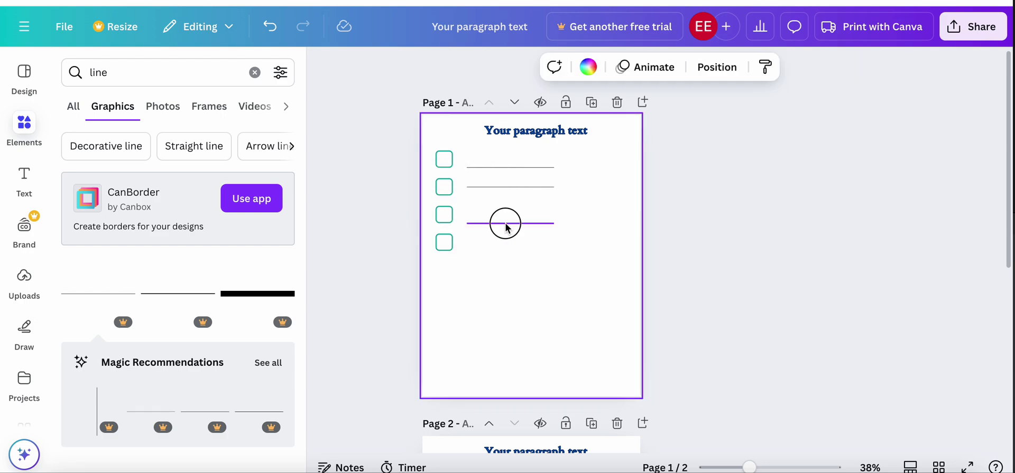
click(505, 224)
click(505, 223)
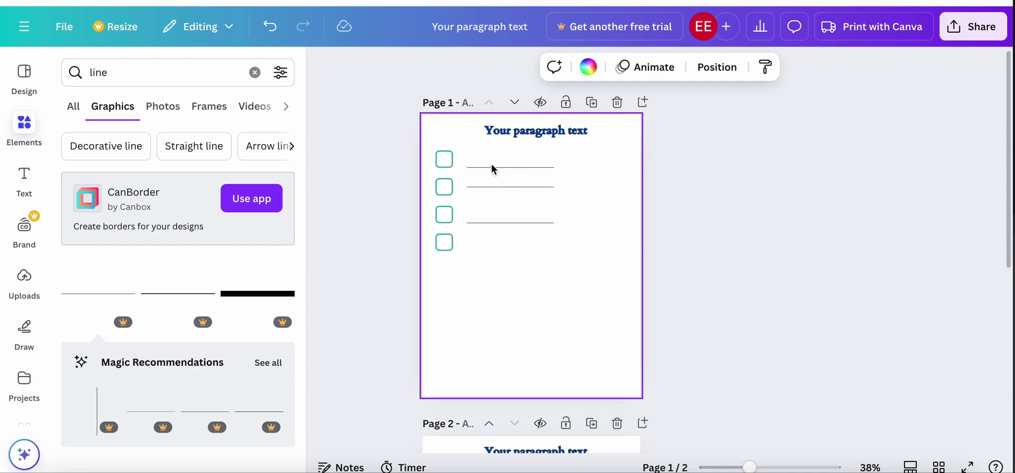
Step: Move the first line up slightly so it sits nearer the middle of the first tick box
click(493, 168)
drag(523, 200, 525, 195)
click(528, 226)
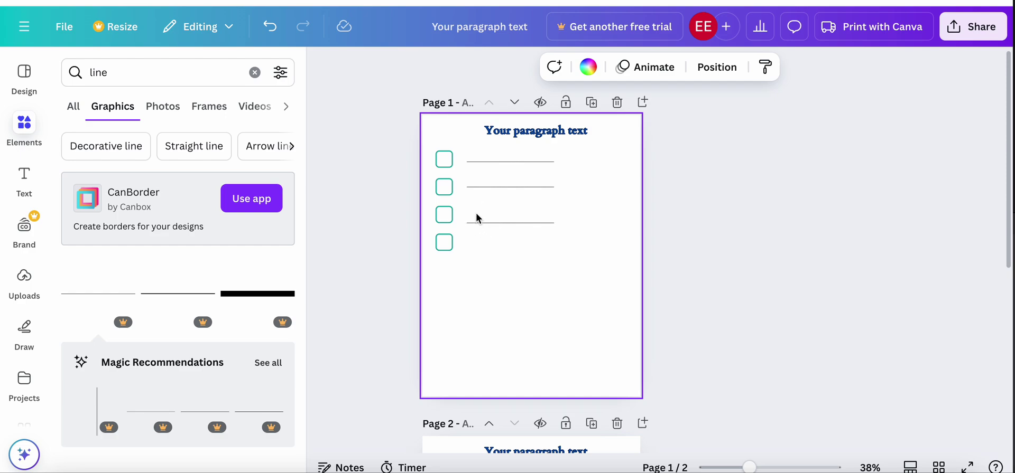
scroll(481, 248, down, 3)
scroll(482, 256, up, 3)
click(476, 223)
right_click(479, 186)
click(473, 170)
click(443, 160)
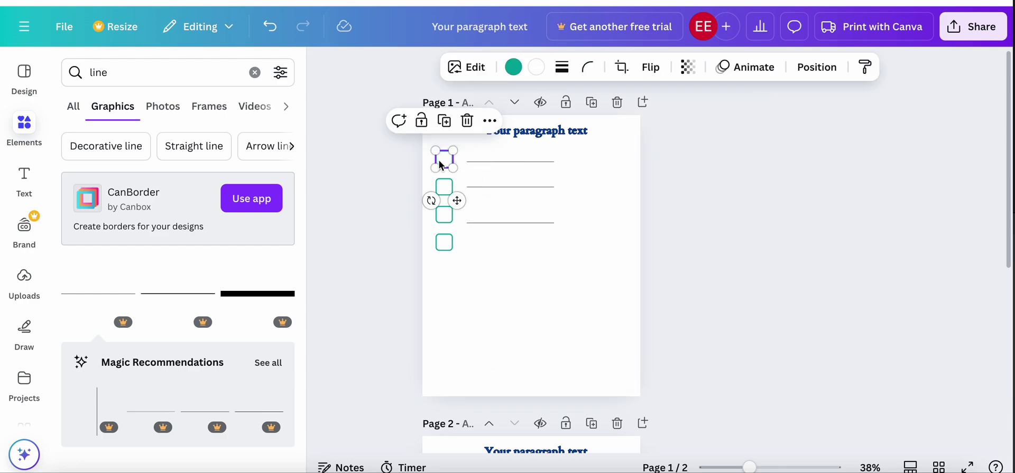
click(445, 215)
click(477, 229)
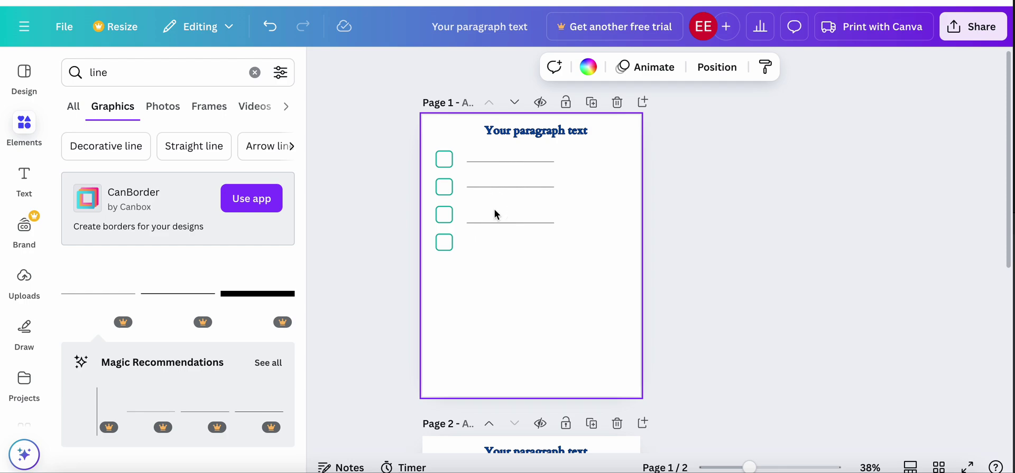
click(472, 226)
click(473, 217)
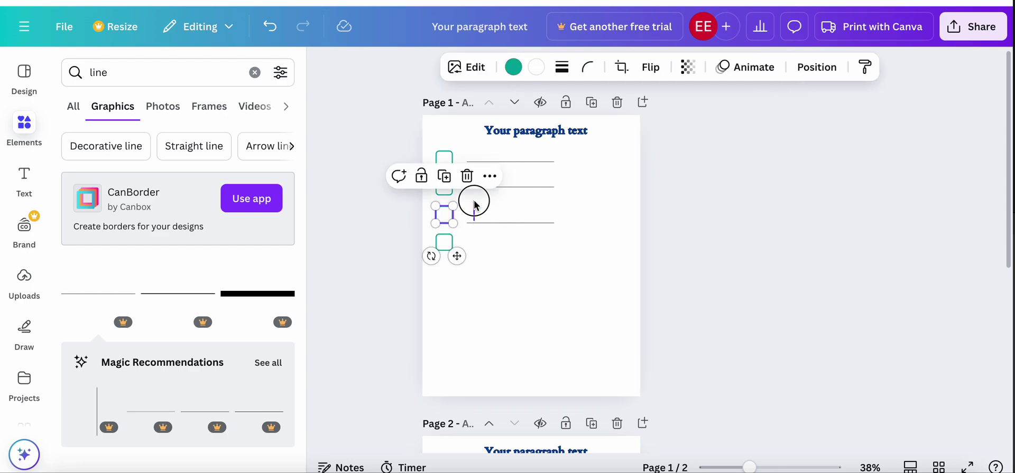
click(496, 213)
right_click(535, 221)
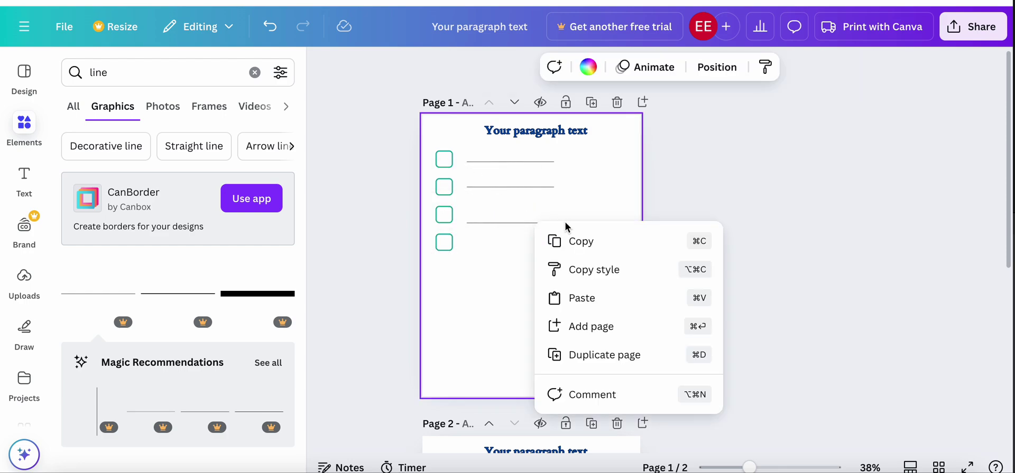
click(619, 219)
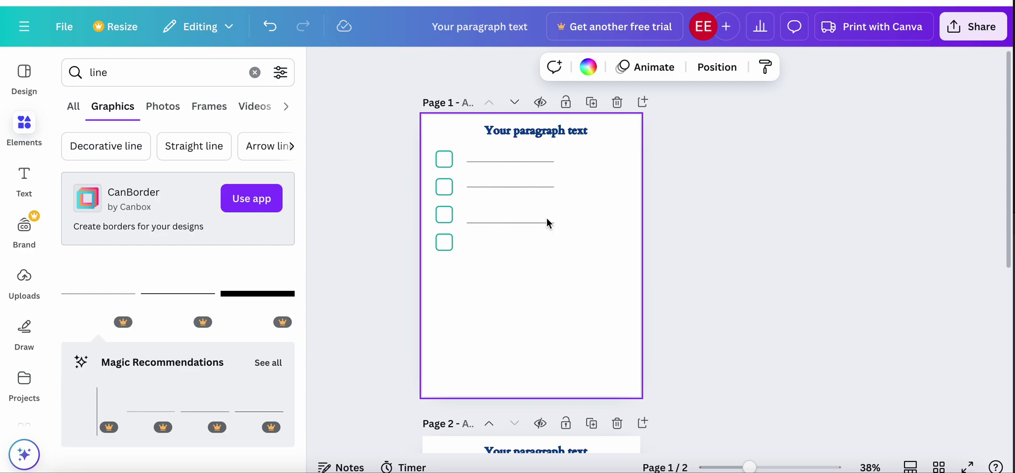
Step: Add another thin line graphic from the search results and place it beside the fourth tick box, aligned with the lines above
click(129, 294)
drag(543, 289, 518, 286)
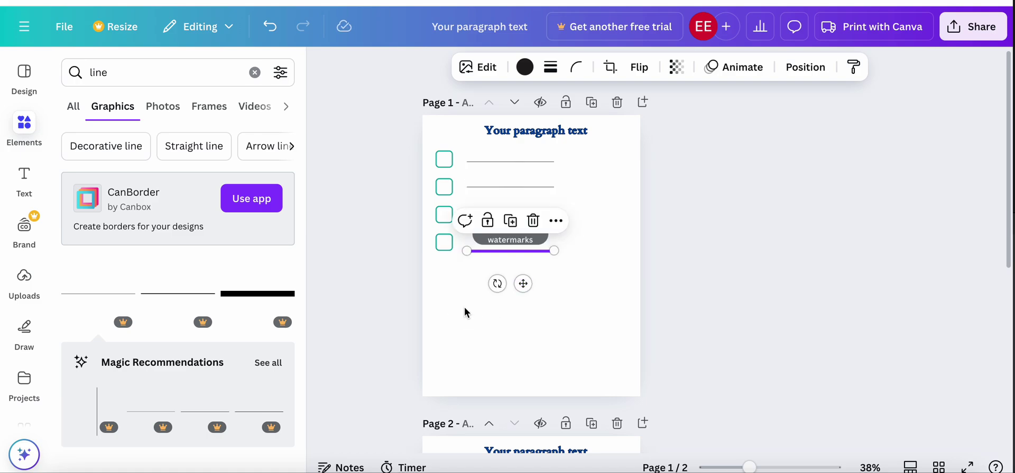
click(466, 303)
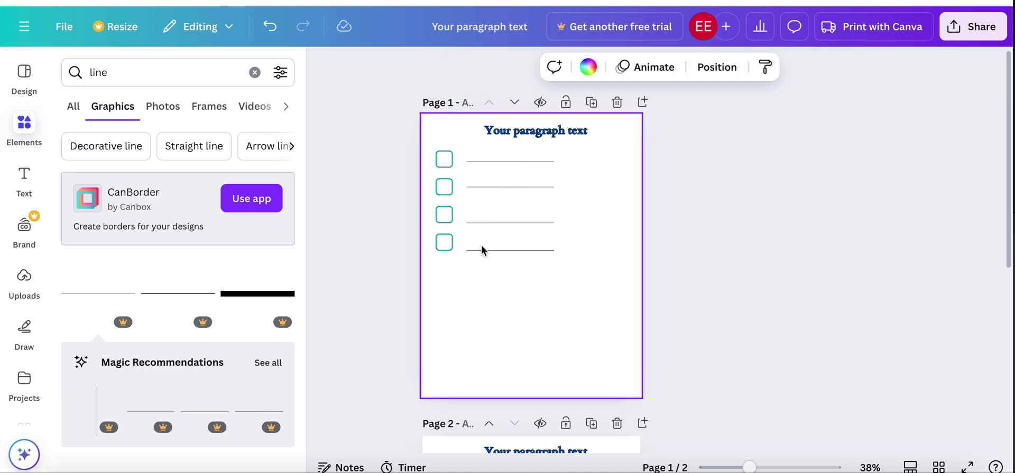
Step: Replace the line beside the third tick box with a duplicate of the fourth line placed in the same spot
click(535, 228)
key(Delete)
right_click(536, 249)
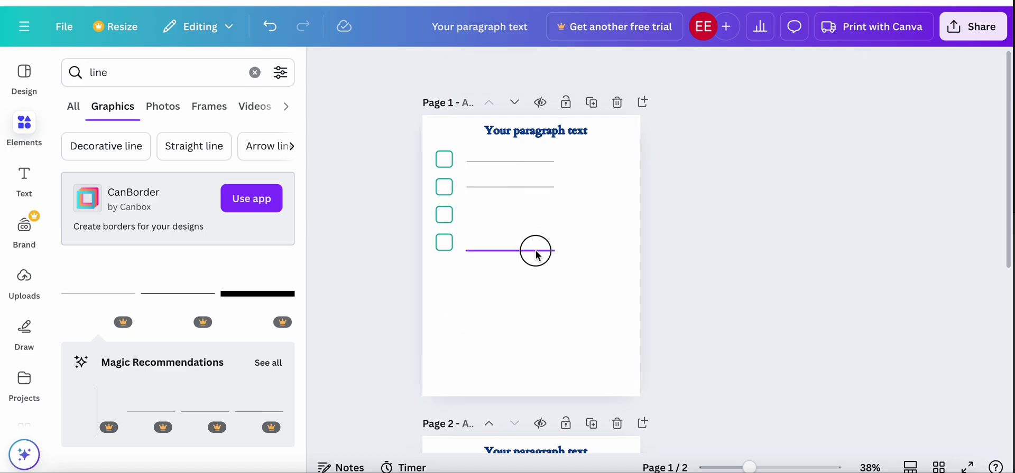
click(590, 195)
drag(526, 288, 522, 254)
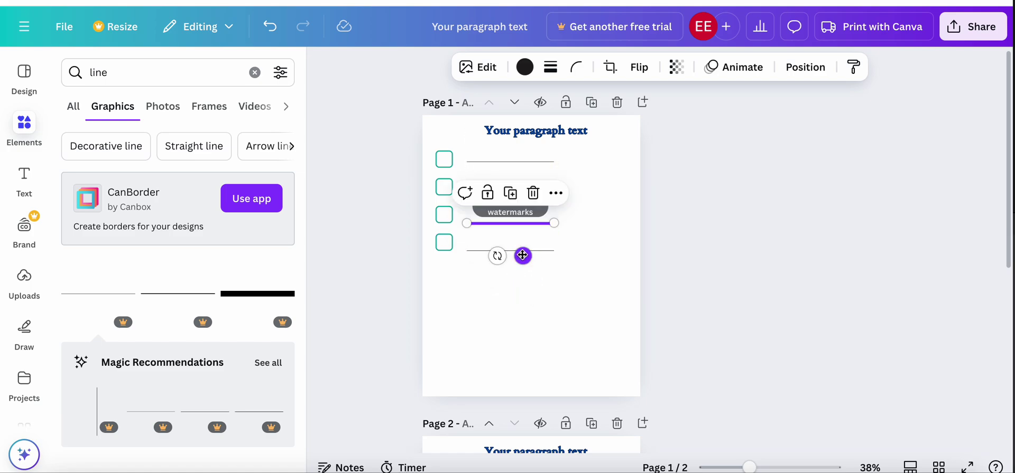
click(584, 277)
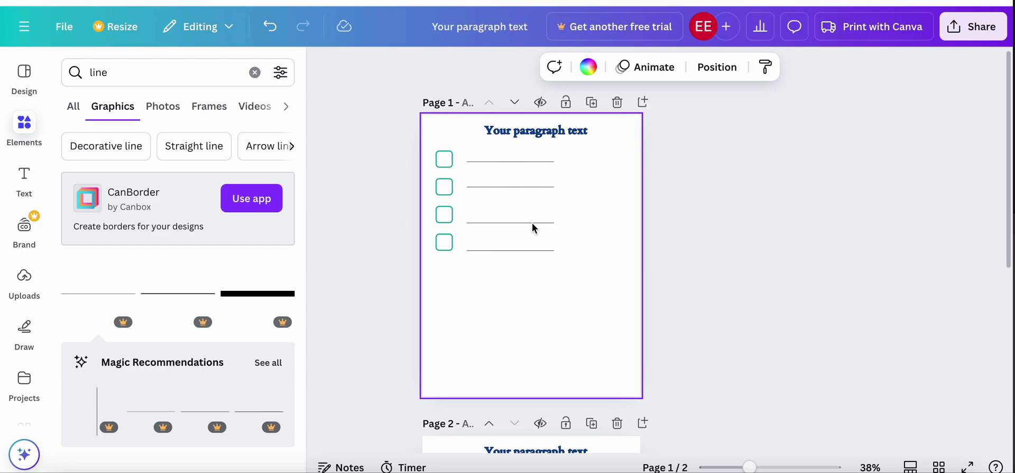
right_click(481, 223)
click(483, 195)
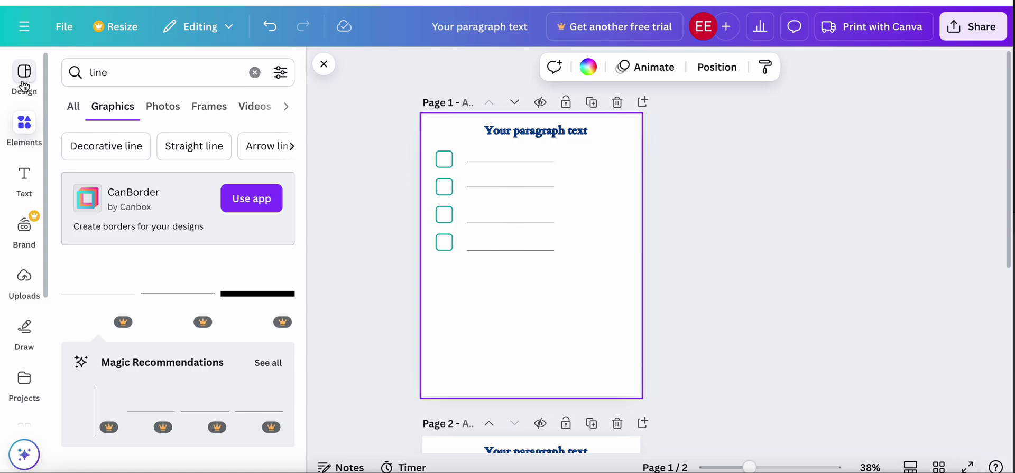
Step: Add a text box and place it on the line beside the second tick box
click(24, 177)
click(149, 114)
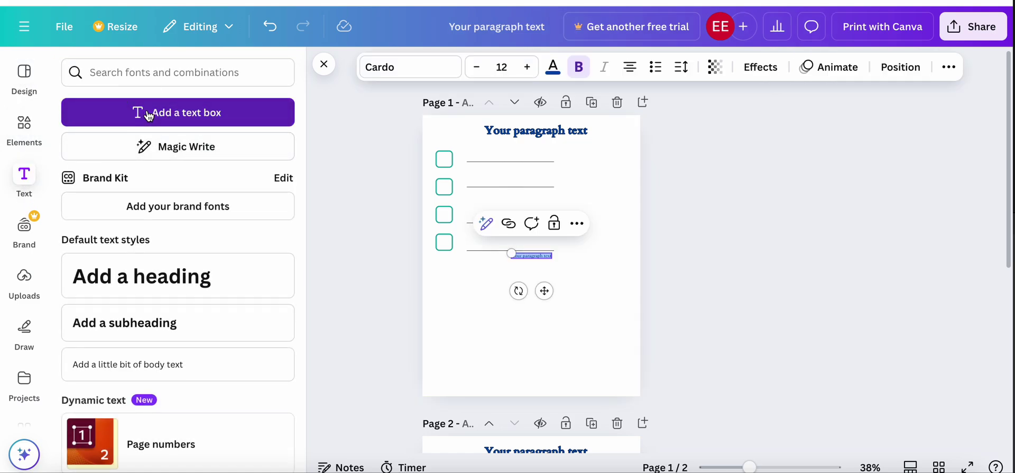
drag(544, 291, 503, 218)
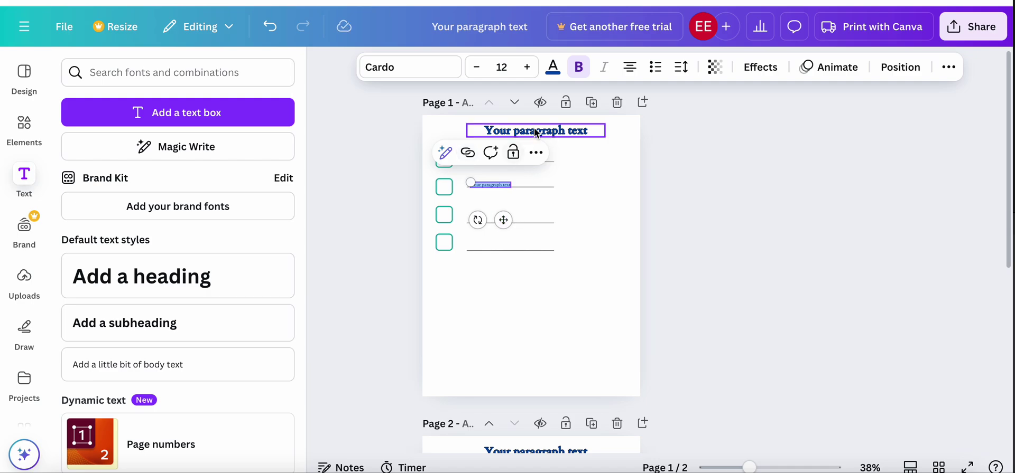
Step: Increase the new text box's font size to 27
click(527, 68)
click(527, 68)
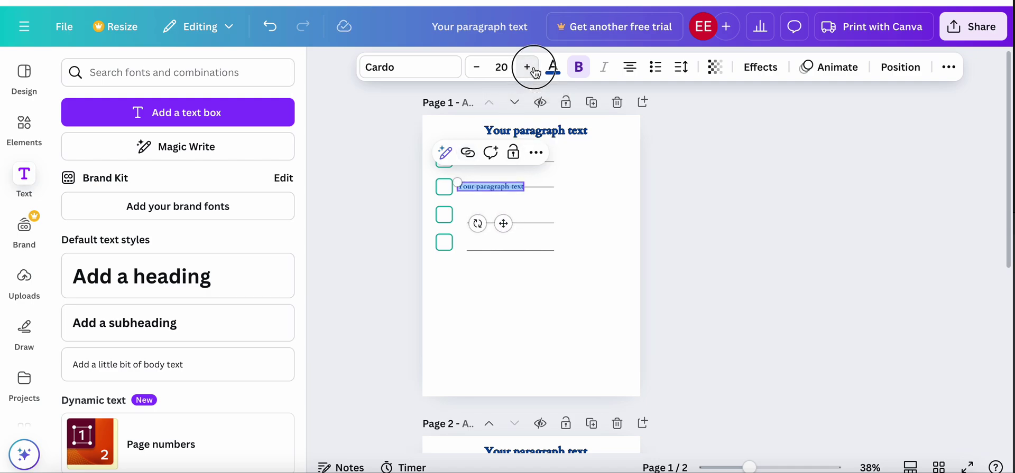
click(527, 67)
click(526, 67)
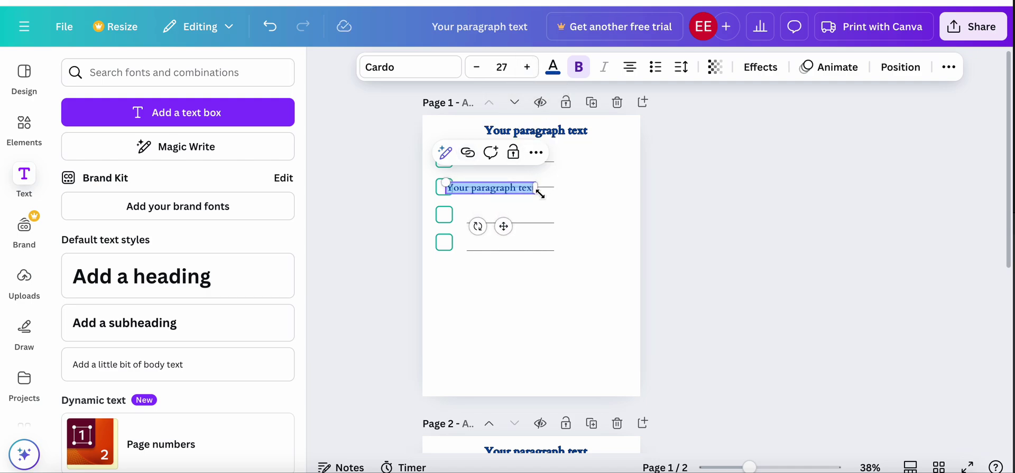
Step: Replace the placeholder beside the second tick box with "Walking shoes" and position the text just above its line
key(BackSpace)
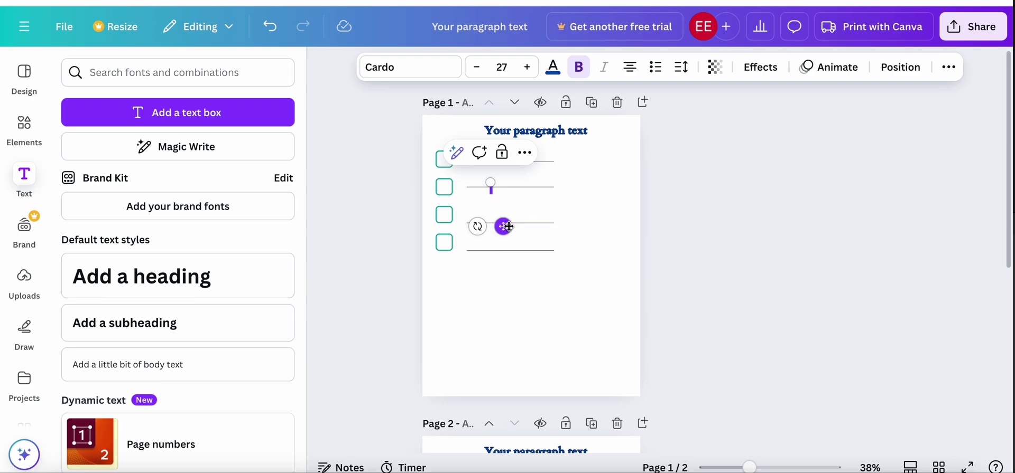
text(Walking shoes)
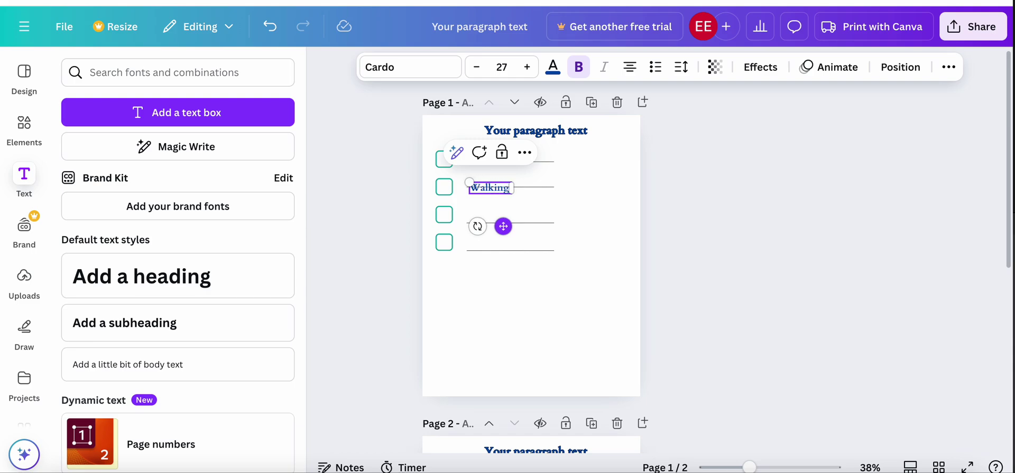
click(544, 258)
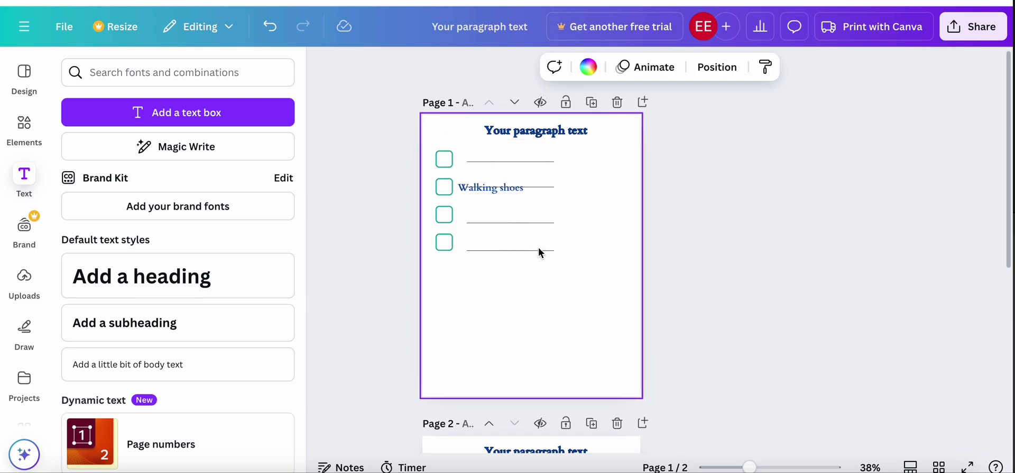
drag(498, 189, 513, 180)
click(502, 202)
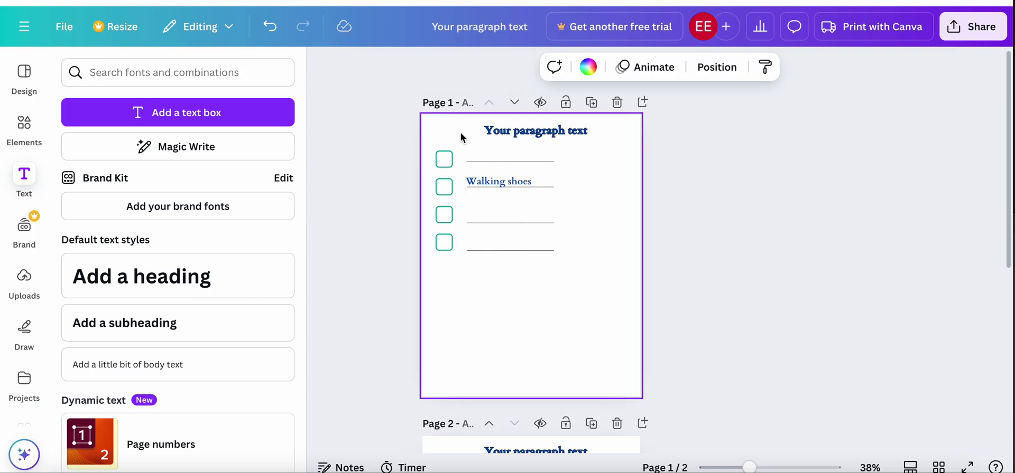
Step: Replace the page title's placeholder text with "Travel checklist"
click(510, 136)
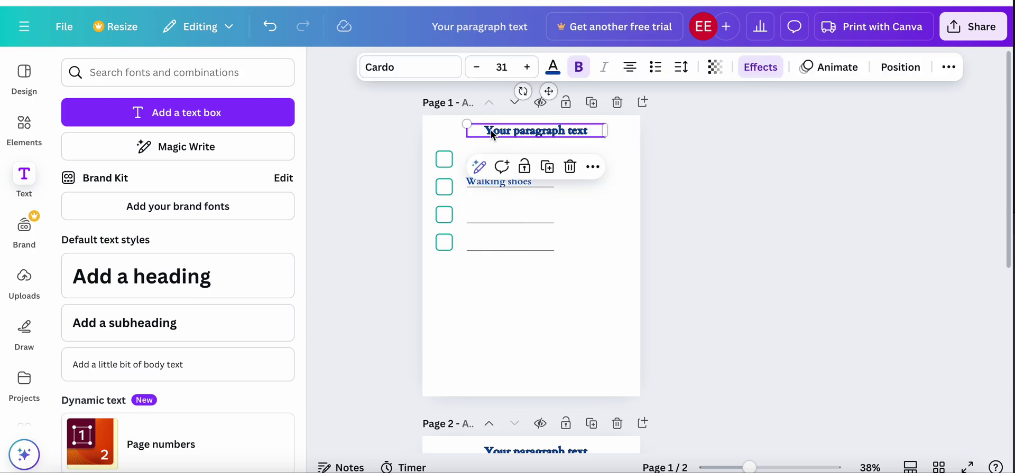
drag(485, 131, 584, 130)
text(Travel check)
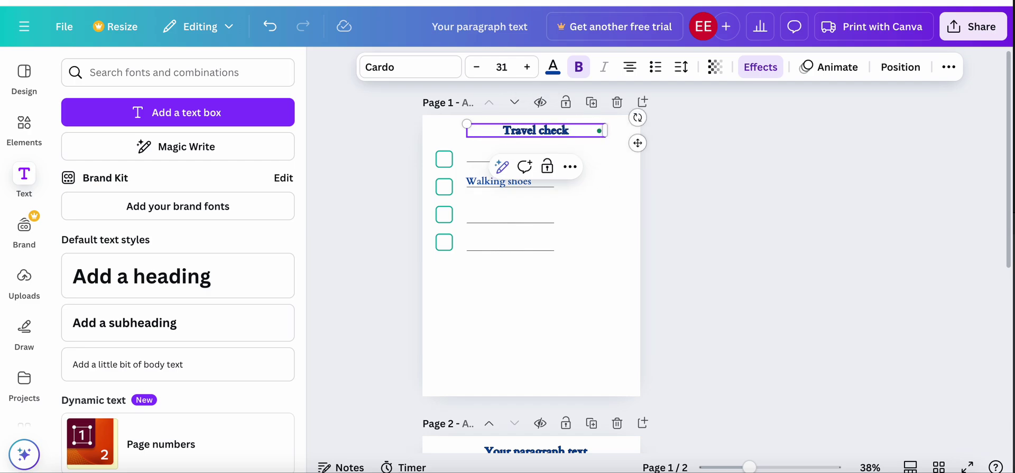
text(list)
click(522, 284)
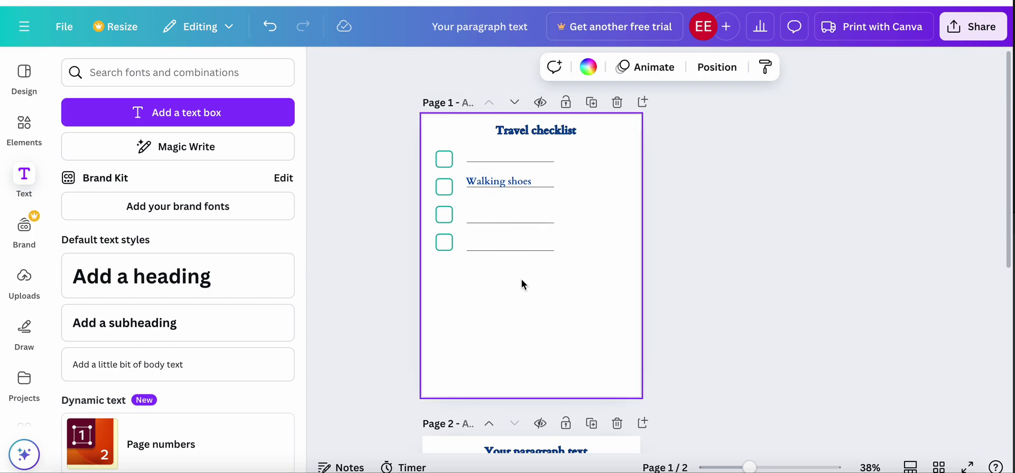
Step: Duplicate the "Walking shoes" text onto the next line down and change the copy to "Hats", aligned with the line's start
right_click(493, 181)
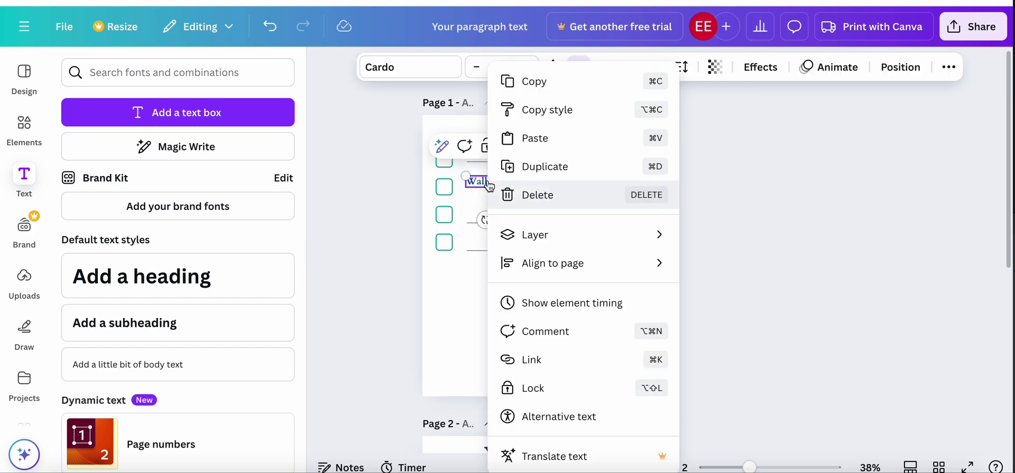
click(544, 167)
drag(514, 222, 512, 255)
double_click(470, 217)
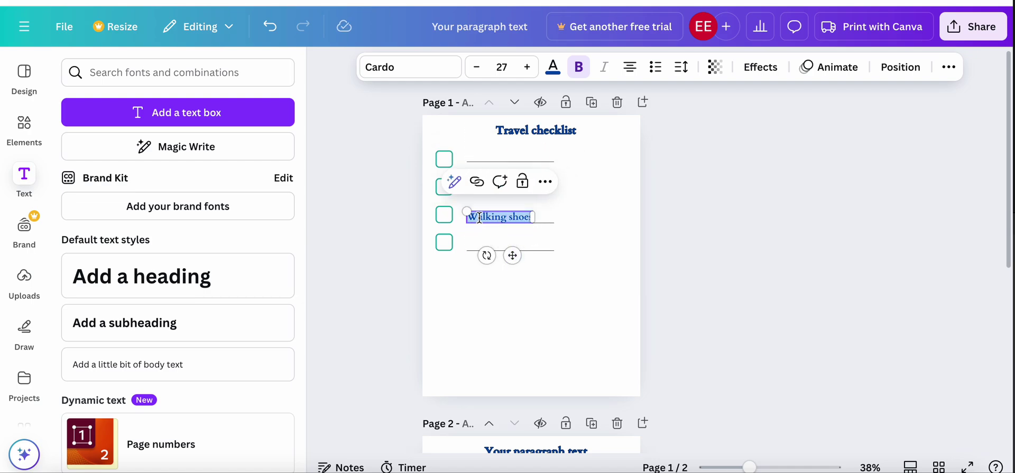
drag(472, 217, 531, 216)
text(Hats)
drag(513, 257, 489, 257)
click(610, 258)
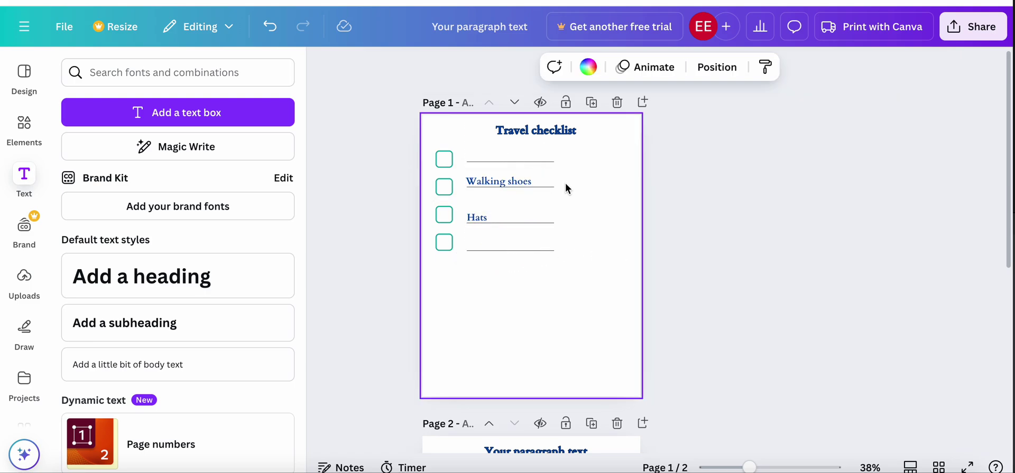
Step: Move the topmost tick box and its line below the other rows to form the last checklist row
click(591, 133)
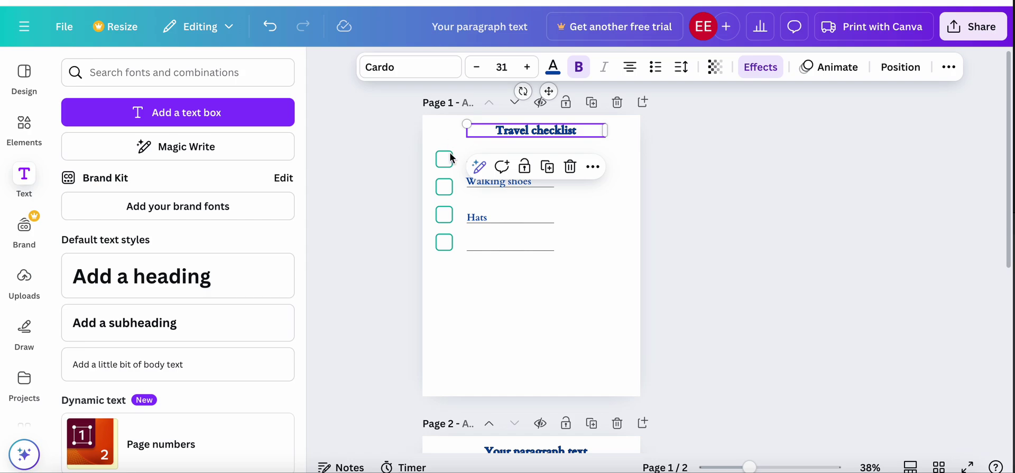
drag(444, 159, 439, 272)
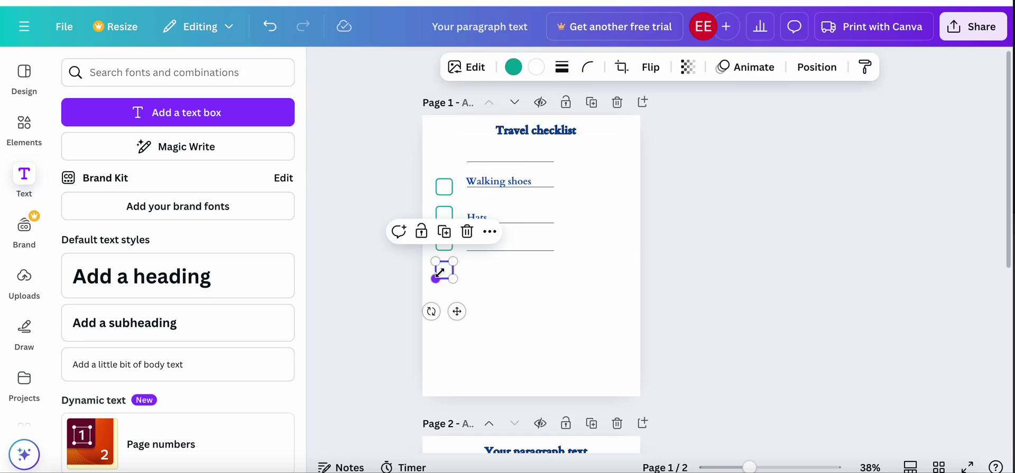
drag(525, 164, 509, 283)
click(512, 164)
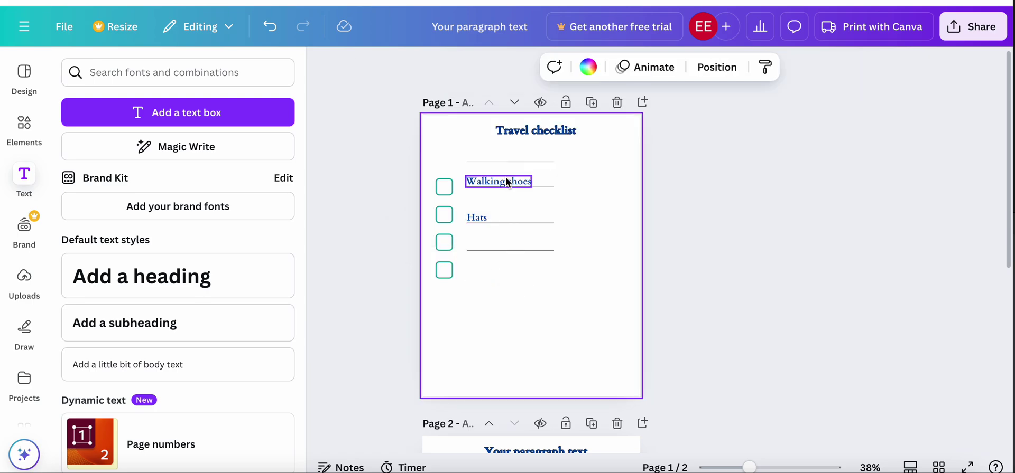
click(480, 146)
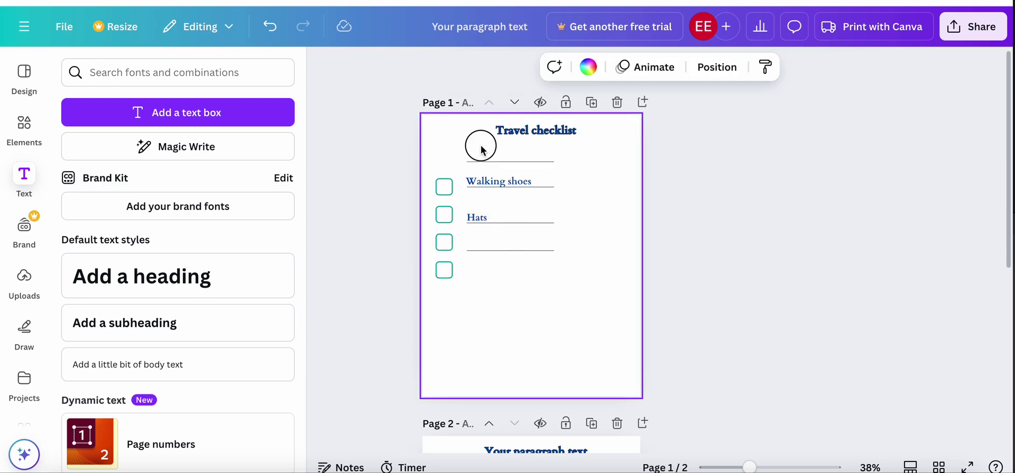
click(500, 163)
drag(499, 164, 496, 277)
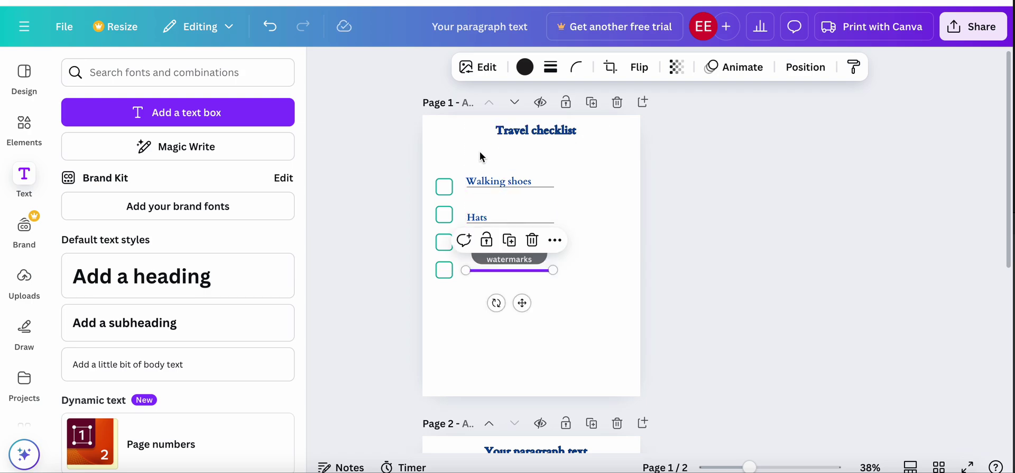
click(499, 328)
Step: Add a widened text box above the first tick box reading "Travel essentials" at font size 21
click(178, 112)
drag(543, 291, 492, 192)
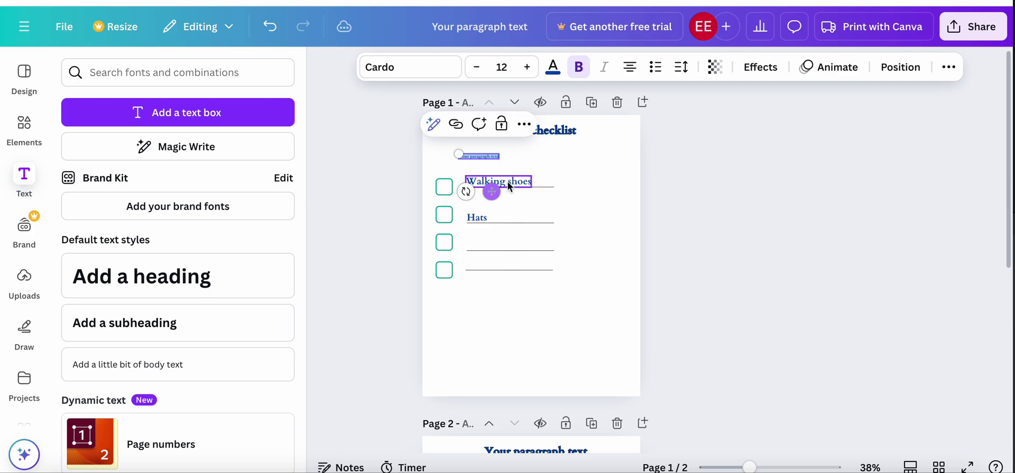
click(527, 67)
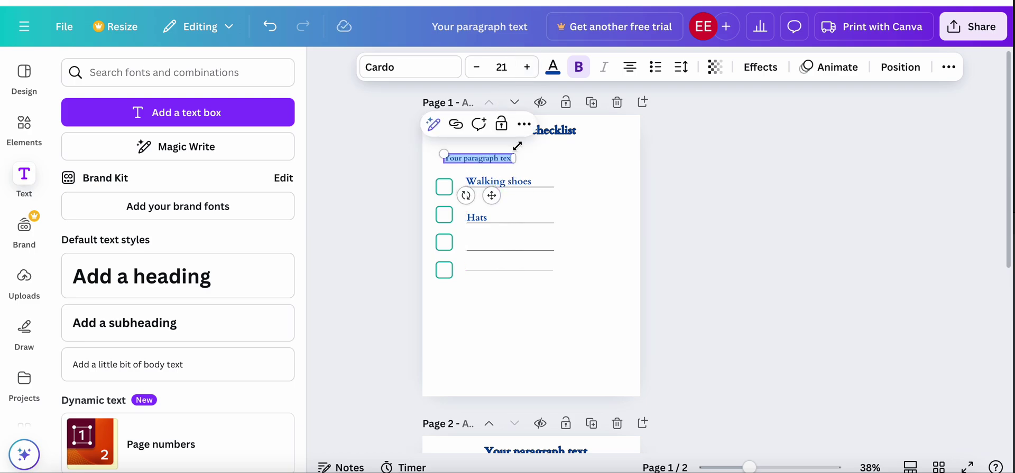
drag(518, 158, 590, 158)
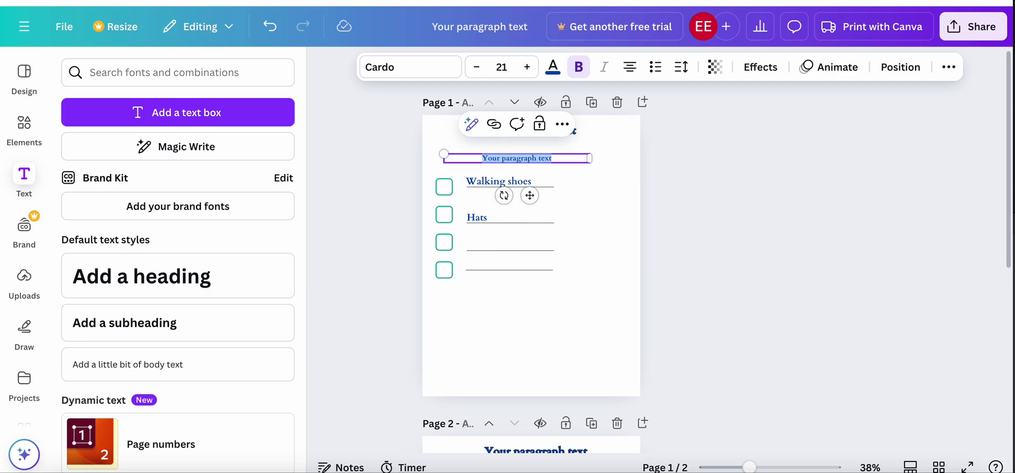
text(Travel essentials)
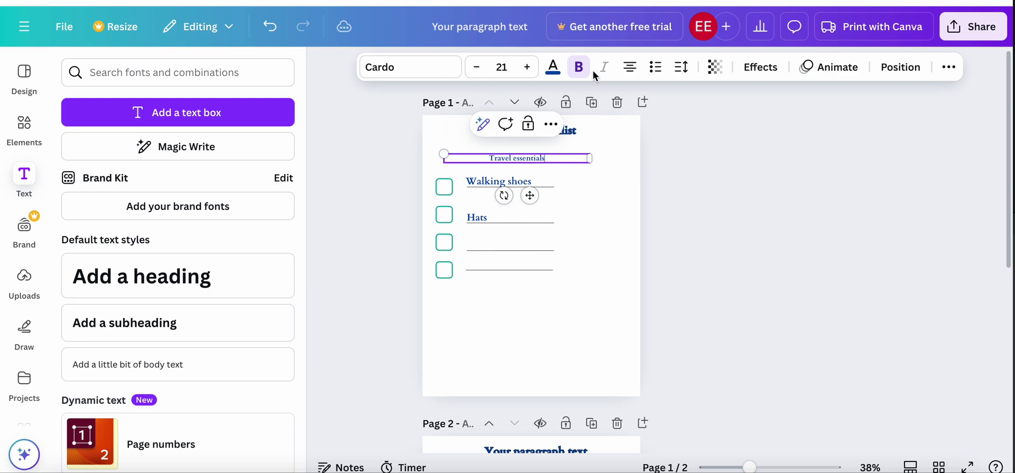
Step: Increase the "Travel essentials" subheading to font size 32 and apply the Lift effect
click(526, 67)
click(526, 67)
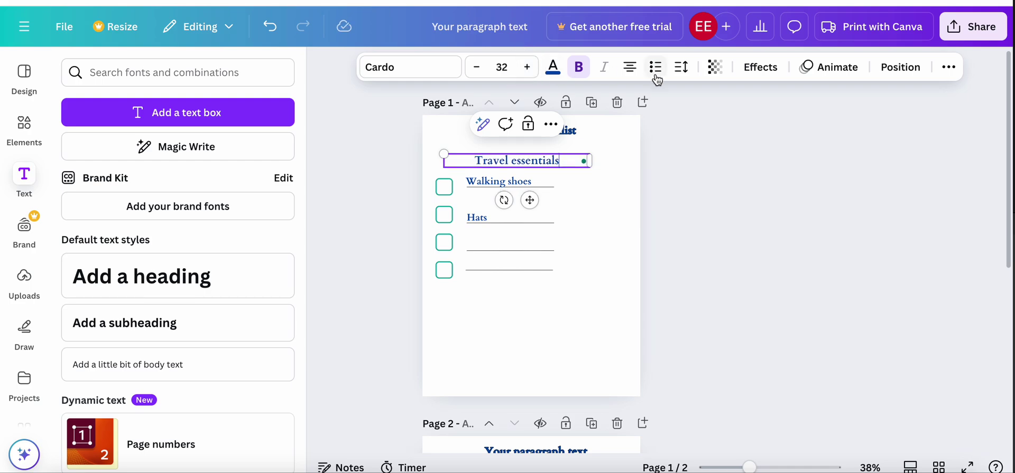
click(779, 66)
click(249, 158)
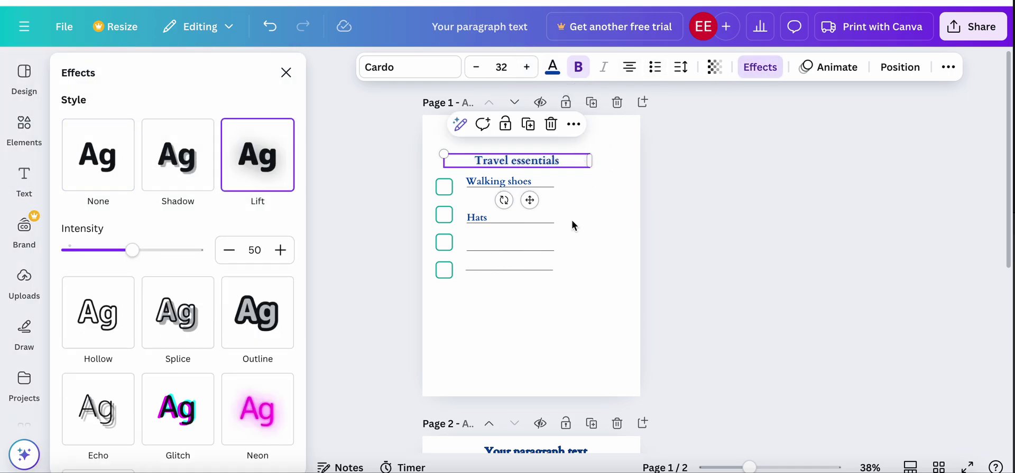
click(618, 219)
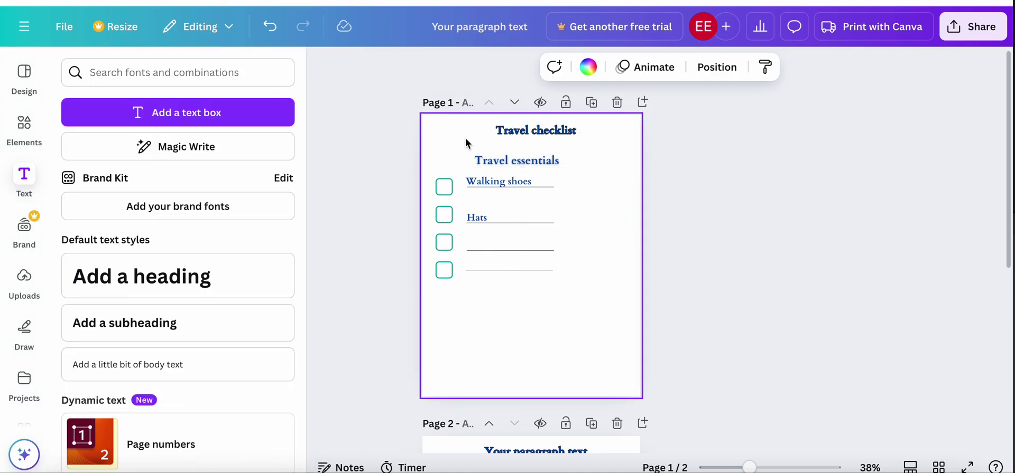
Step: Add a text box on the line beside the third tick box and widen it to match the title box
click(475, 249)
drag(177, 116, 486, 250)
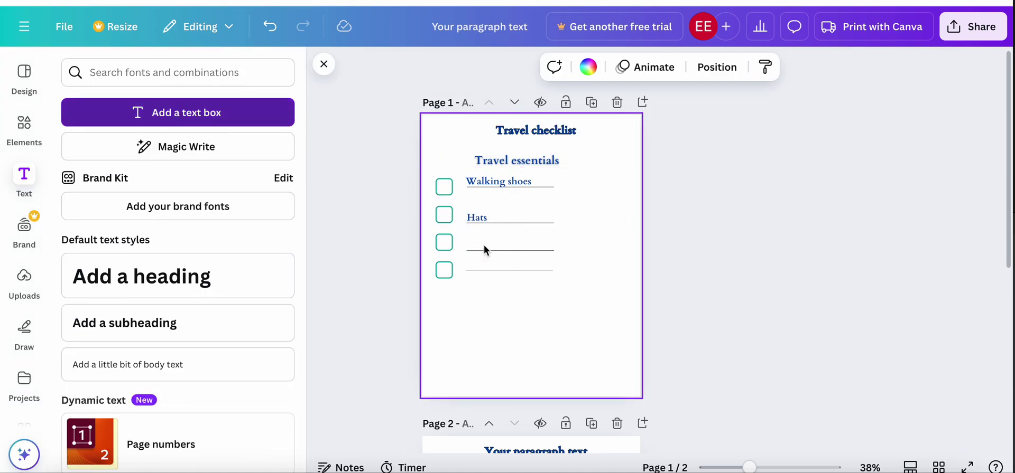
click(236, 119)
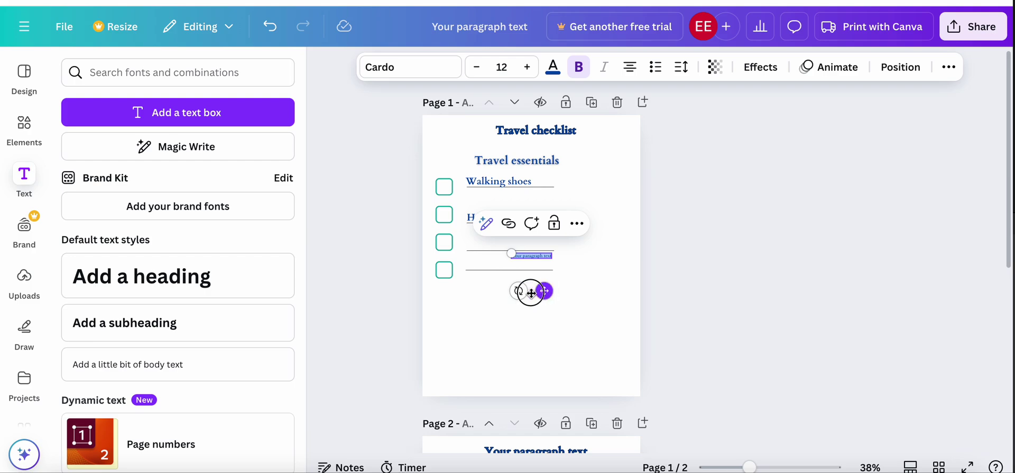
drag(531, 293, 497, 282)
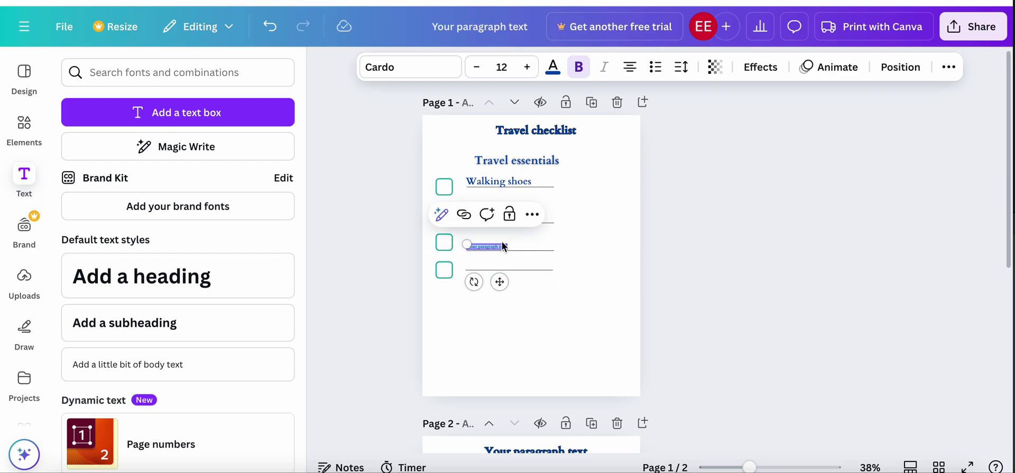
drag(509, 246, 604, 246)
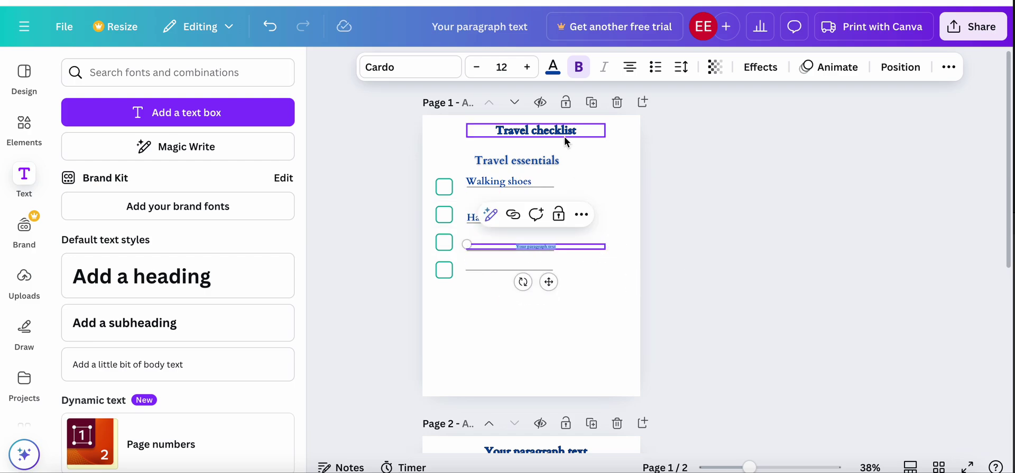
Step: Set the new text box's font size to 19 and left-align its text
click(526, 67)
click(527, 67)
click(527, 67)
click(527, 67)
click(527, 67)
click(527, 67)
click(527, 67)
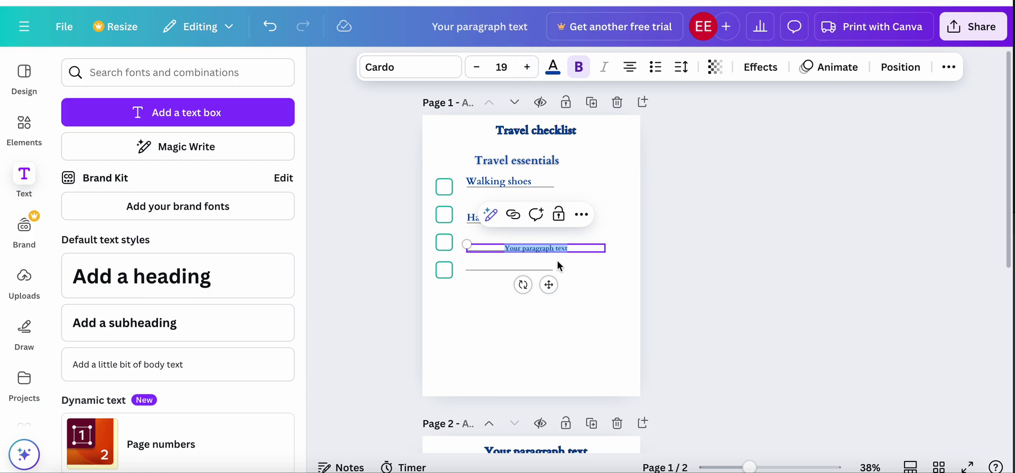
click(621, 72)
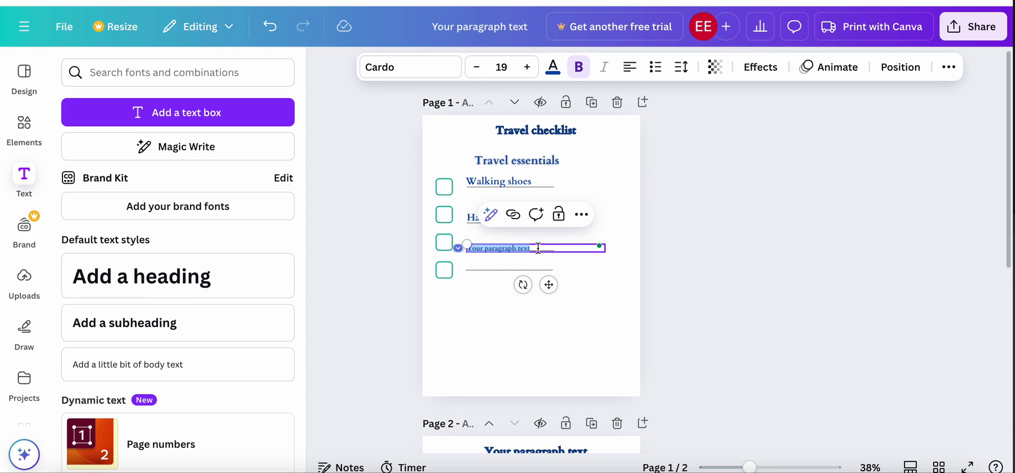
Step: Replace the third row's placeholder with "Sweater" and increase its font size slightly
text(Sweater)
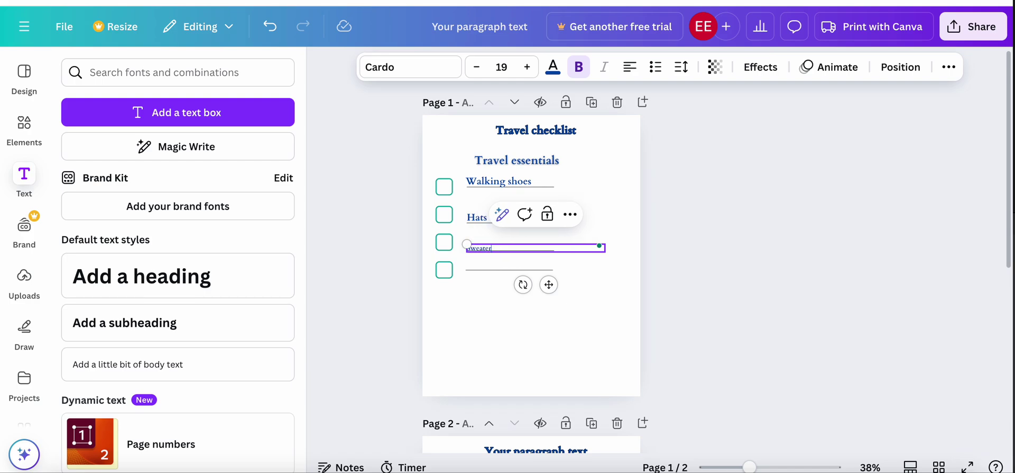
click(527, 67)
click(527, 67)
click(527, 67)
click(501, 323)
Step: Move the line beside the fourth tick box slightly lower
click(474, 271)
double_click(473, 271)
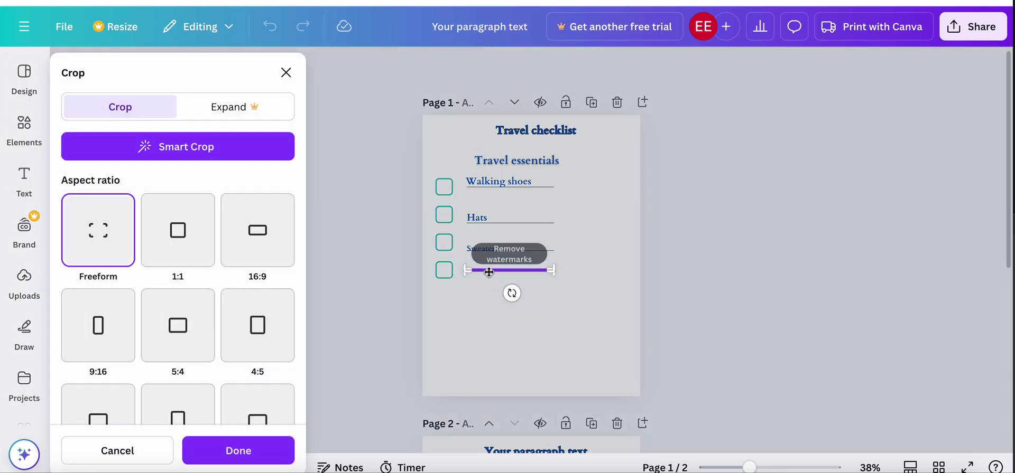
click(474, 293)
drag(524, 303, 522, 311)
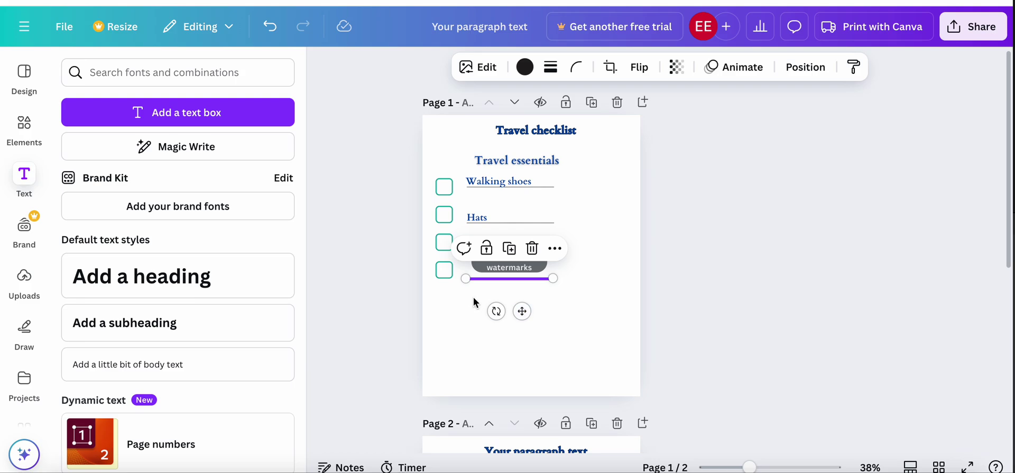
Step: Add a text box on the line beside the fourth tick box and increase its font size to 22
click(186, 113)
drag(523, 317, 522, 312)
click(528, 68)
click(528, 68)
click(529, 68)
click(528, 69)
click(529, 69)
click(529, 68)
click(529, 68)
click(528, 69)
click(528, 68)
click(528, 68)
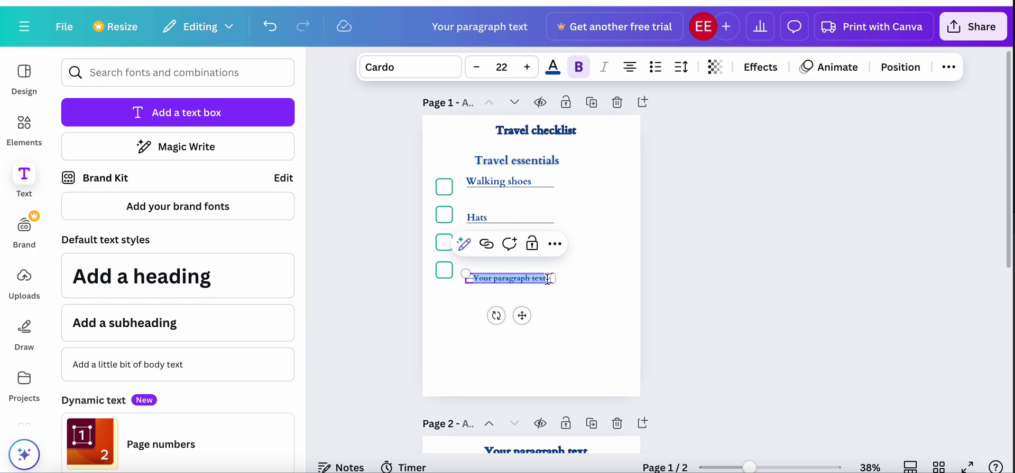
Step: Raise the fourth row's text box onto its line, change its text to "Scarf" and left-align it
drag(529, 317, 525, 311)
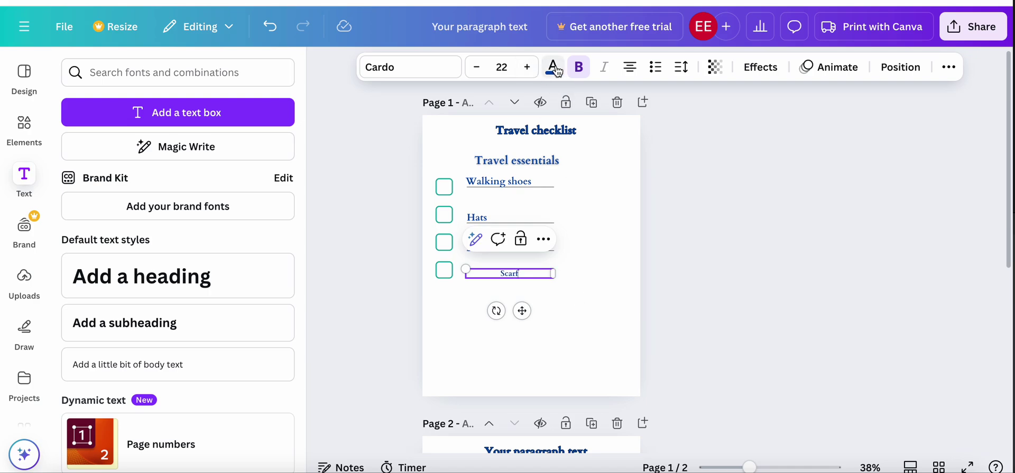
click(629, 67)
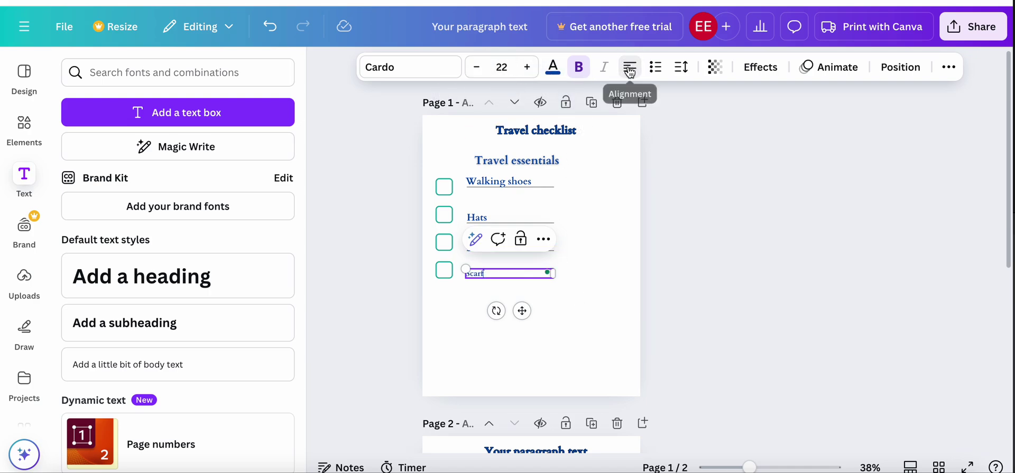
click(586, 316)
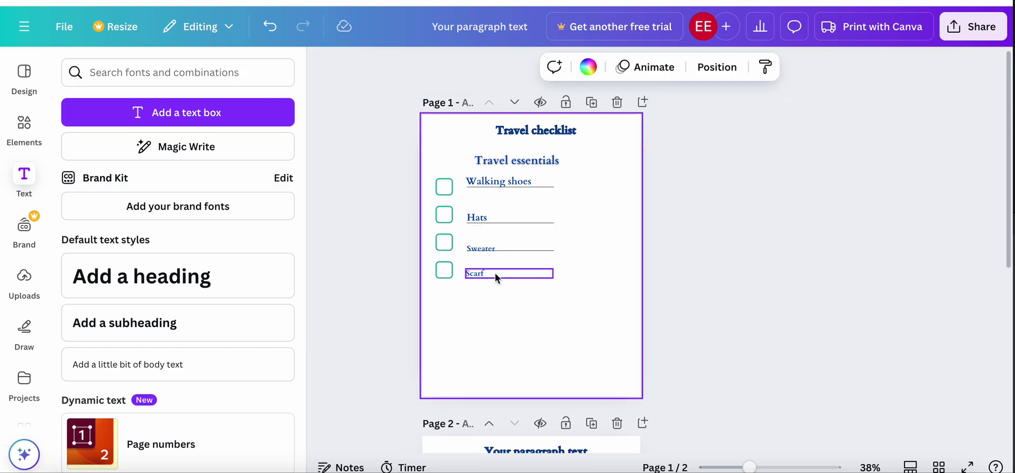
Step: Increase the "Sweater" text's font size to match the "Walking shoes" and "Hats" items
click(486, 183)
click(472, 218)
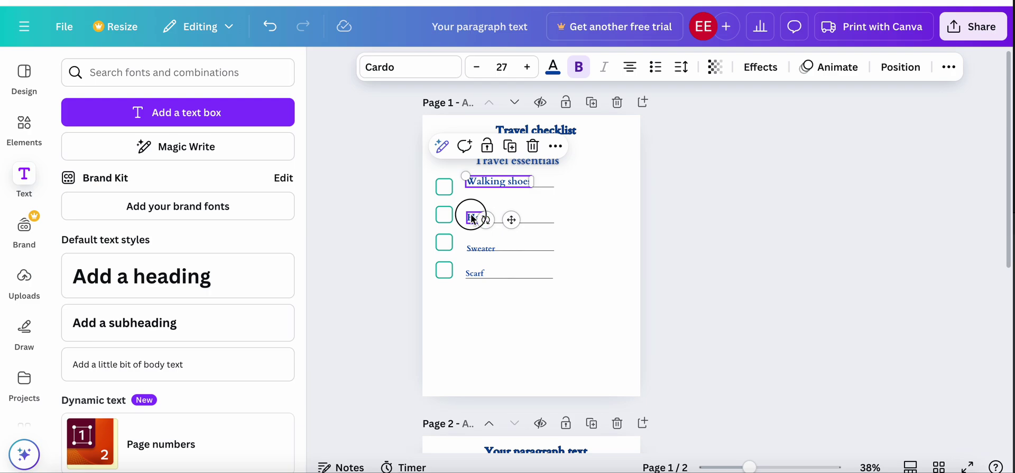
click(480, 245)
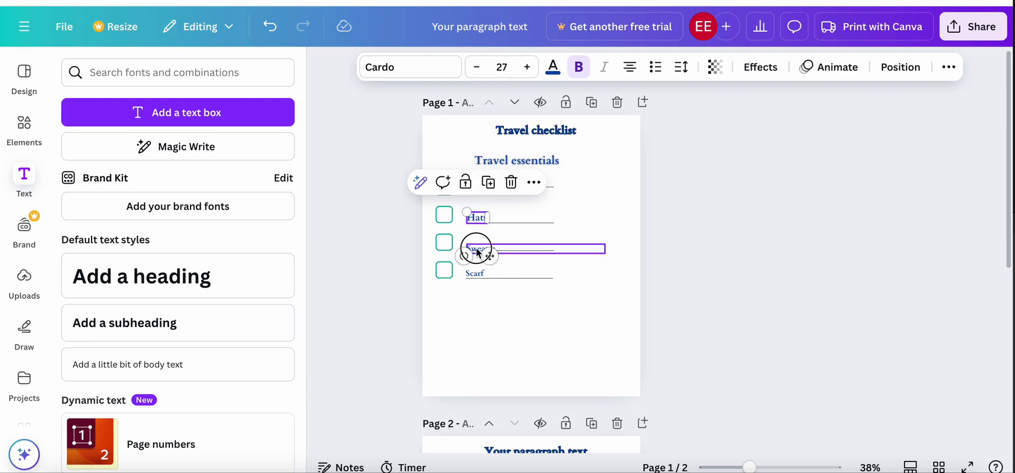
click(529, 69)
click(528, 69)
click(529, 68)
click(529, 69)
click(528, 68)
Step: Increase the "Scarf" text's font size to match the other checklist items
click(475, 273)
click(528, 69)
click(528, 68)
click(529, 69)
click(528, 69)
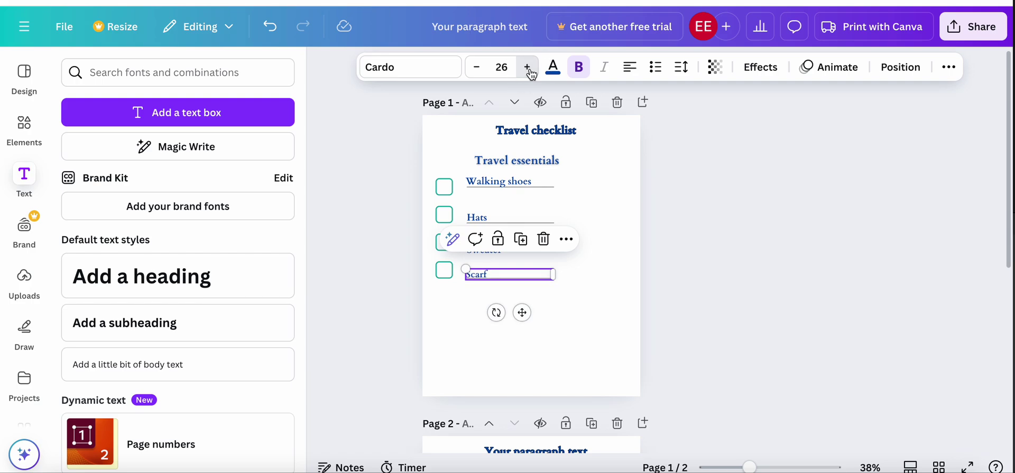
click(528, 69)
Step: Raise the "Sweater" text slightly so that it sits on its line
click(594, 305)
click(492, 248)
drag(552, 286, 553, 284)
click(607, 303)
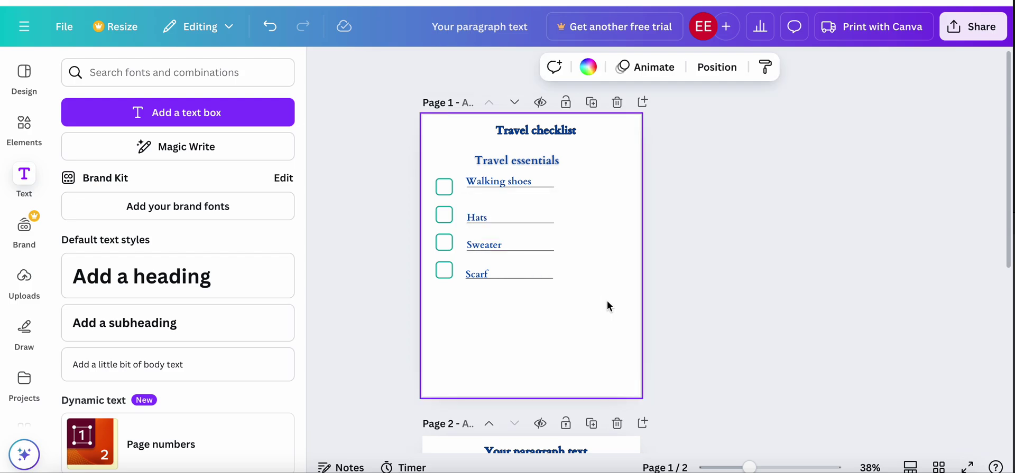
Step: Set the first page's background to solid lime green
click(589, 77)
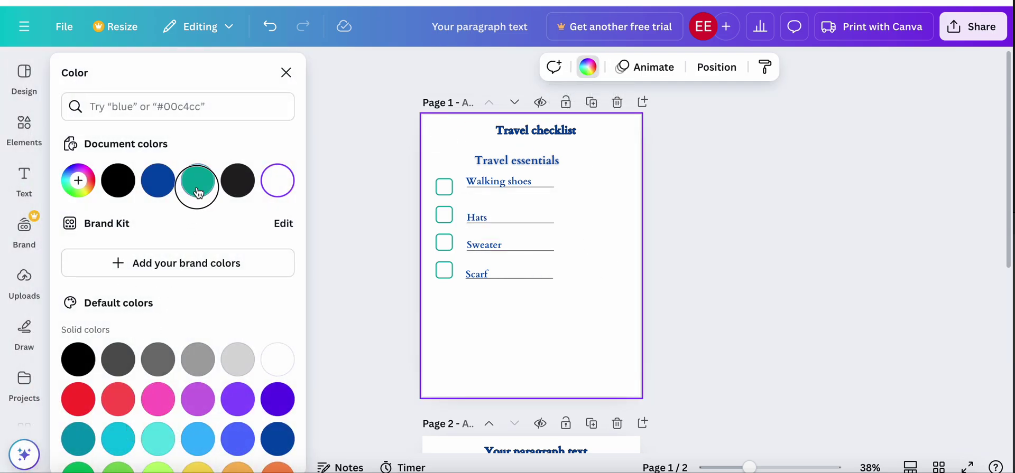
click(197, 183)
scroll(203, 317, down, 4)
click(166, 258)
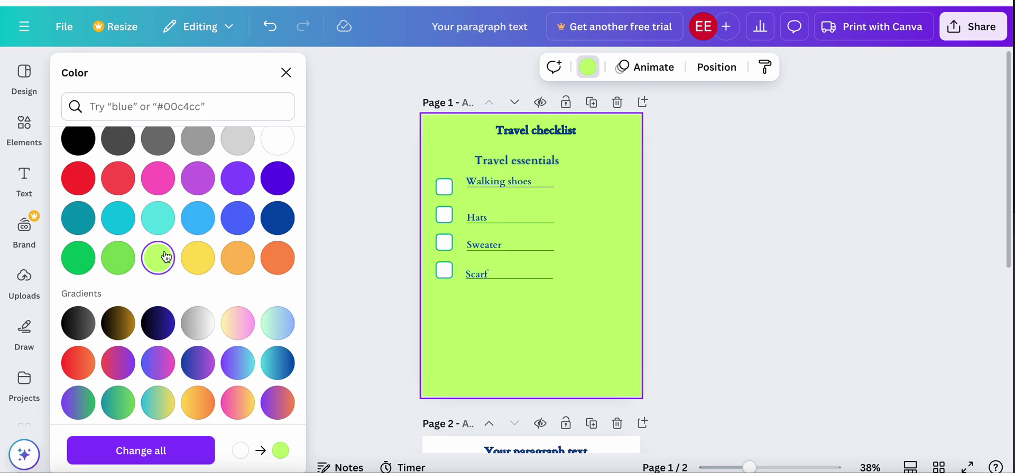
Step: Try two gradients and yellow as the page background, and restore the lime green
click(158, 363)
click(224, 363)
click(192, 262)
click(156, 258)
Step: Search the design elements for "airplane" graphics
click(23, 180)
click(24, 129)
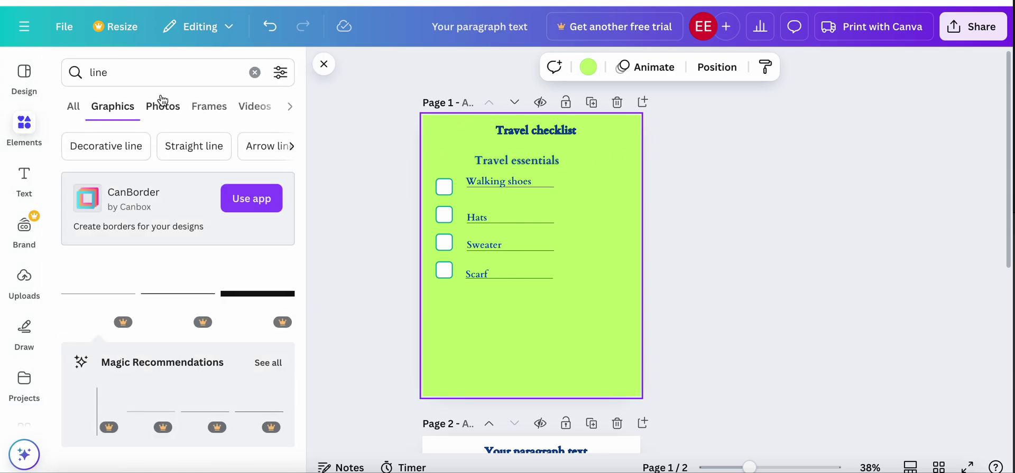
click(67, 74)
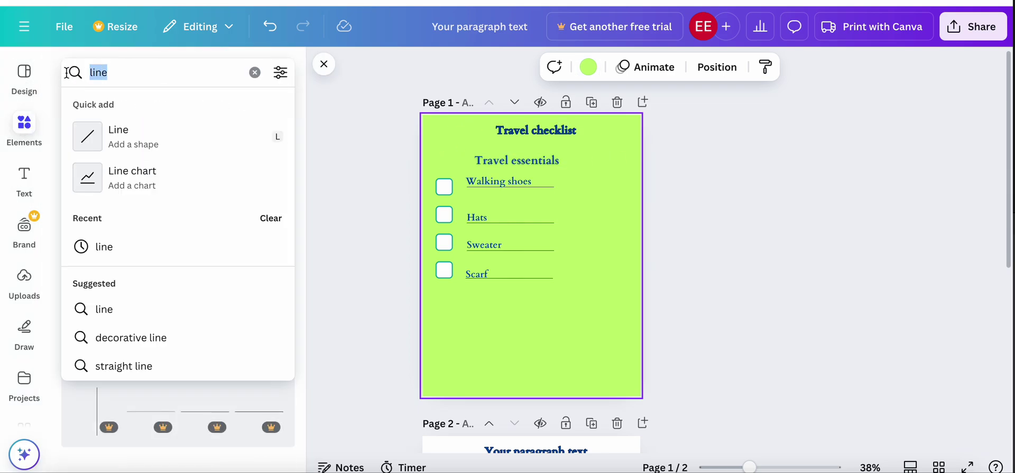
text(airplane)
key(Return)
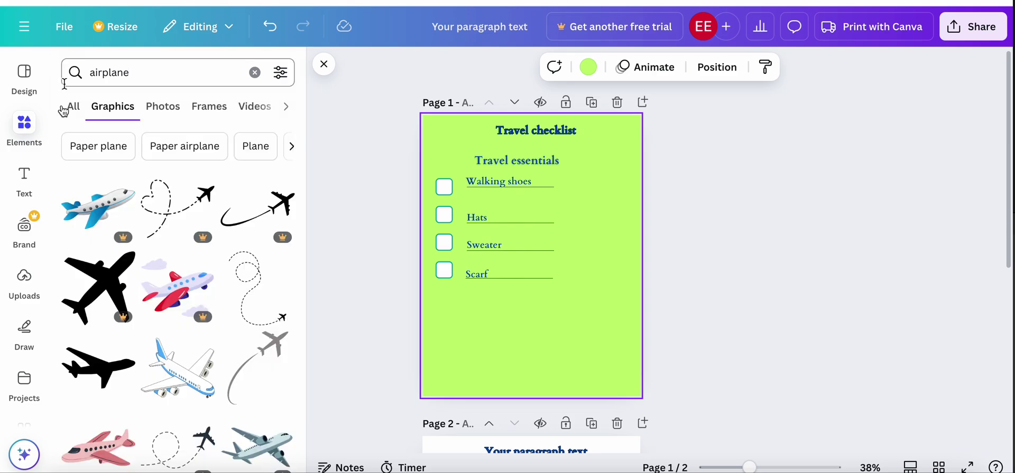
Step: Add the small airplane with the looping dotted trail, shrink it and place it at the page's upper right beside the subheading
scroll(248, 254, down, 2)
drag(248, 254, 583, 242)
drag(634, 299, 608, 269)
drag(588, 248, 610, 187)
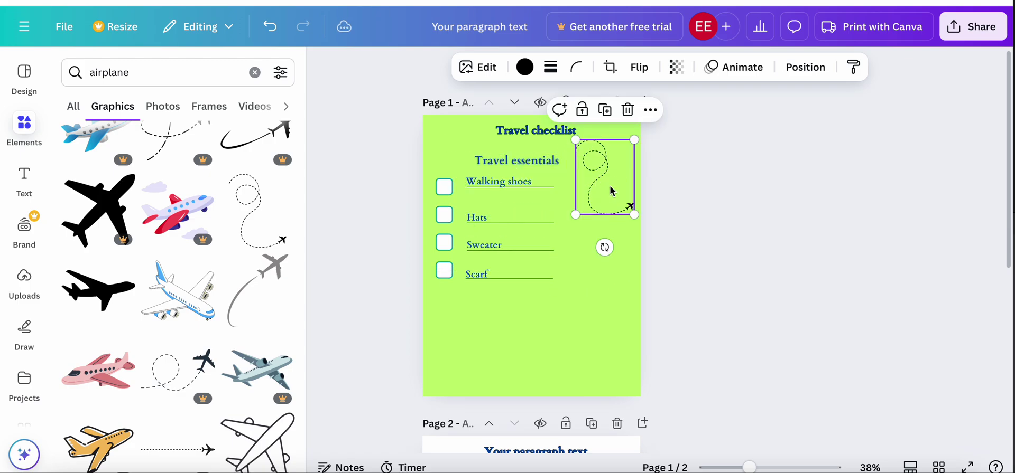
Step: Search the graphics for "bugagge" and place the blue-and-white luggage pair below the "Scarf" row
click(255, 72)
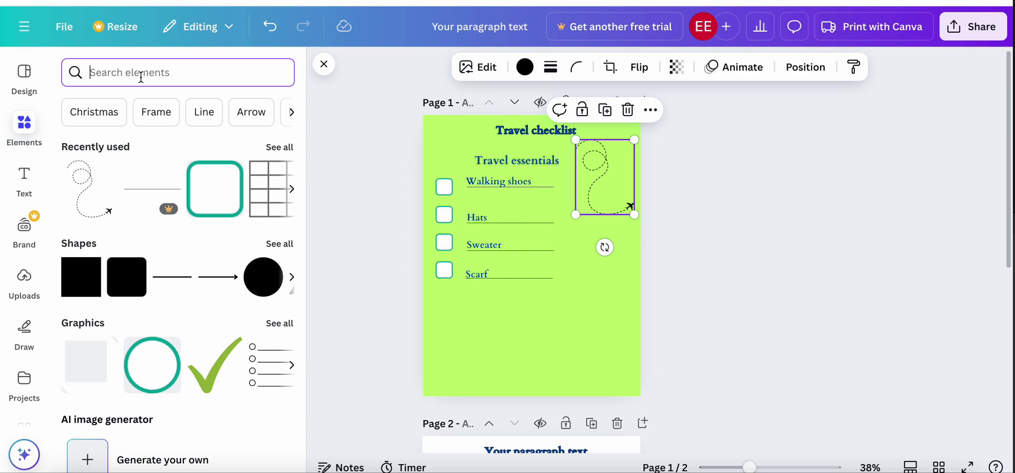
text(bugagge)
click(145, 134)
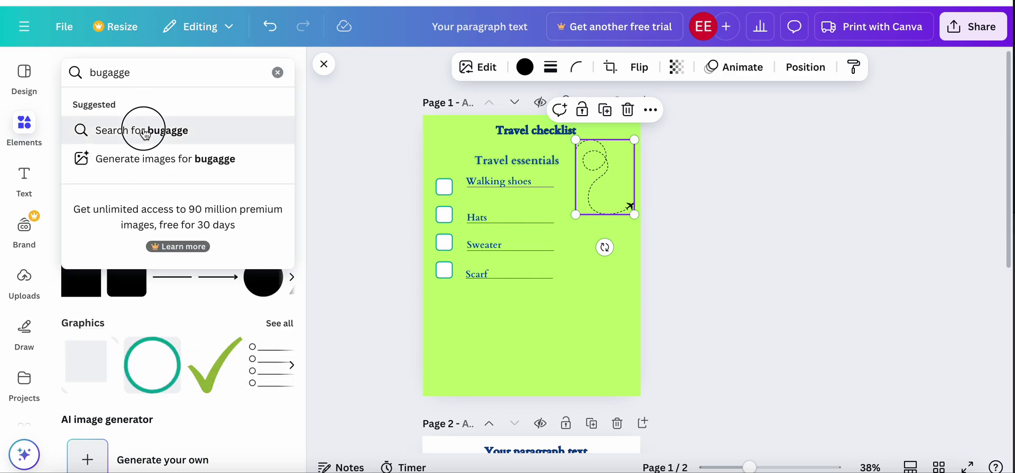
click(279, 224)
scroll(210, 286, down, 4)
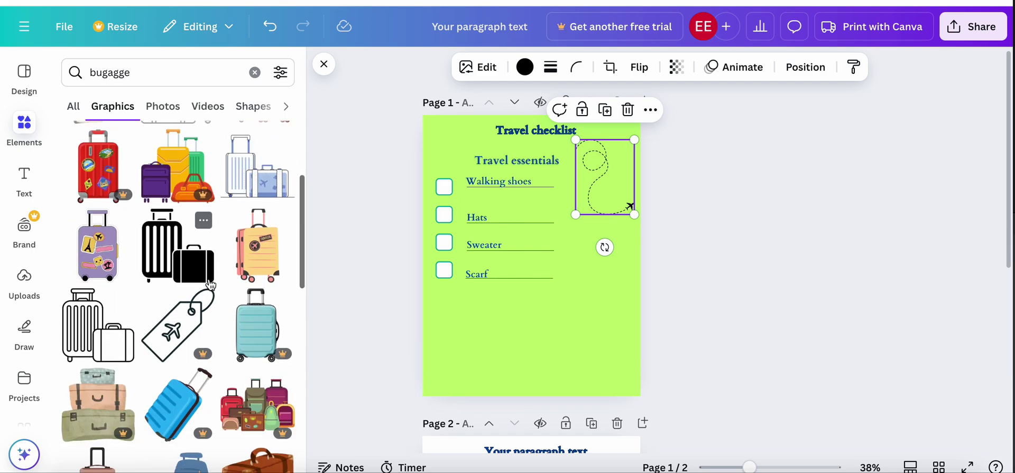
drag(249, 180, 472, 341)
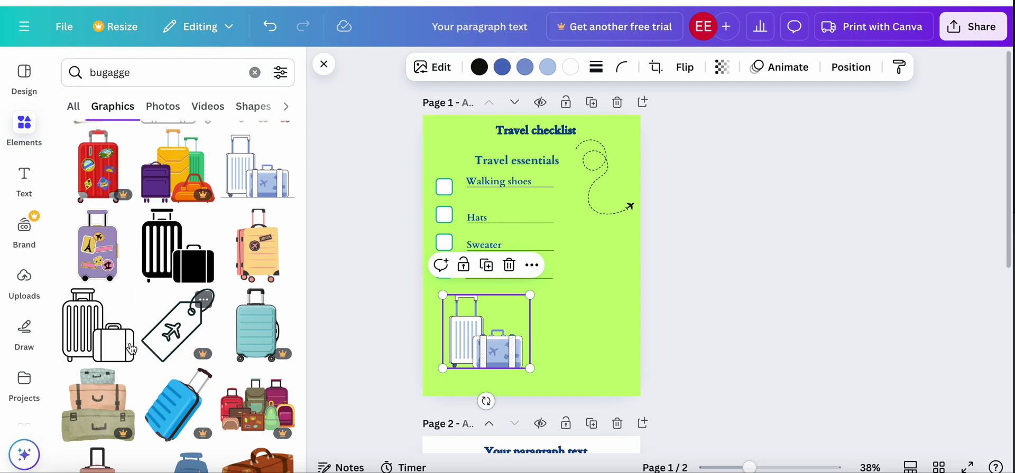
Step: Add the pink "girl" suitcase graphic at the page's lower right, beside the luggage pair
scroll(133, 348, down, 6)
drag(167, 276, 614, 344)
click(769, 200)
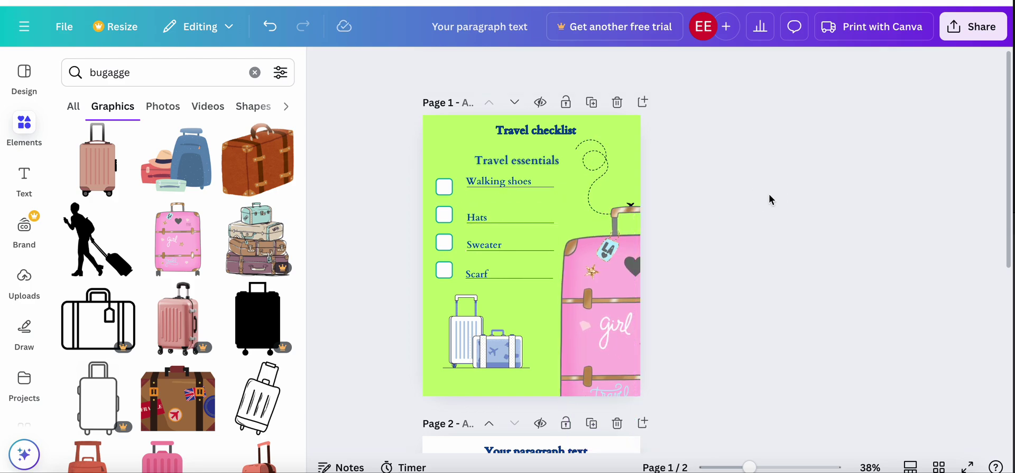
Step: Shift the "Travel checklist" title slightly to the left
click(534, 133)
drag(535, 133, 540, 137)
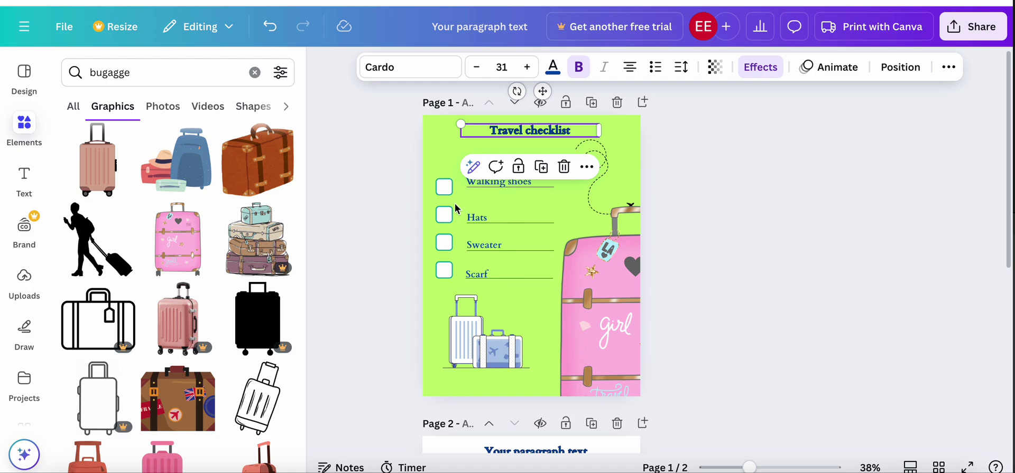
scroll(760, 258, down, 2)
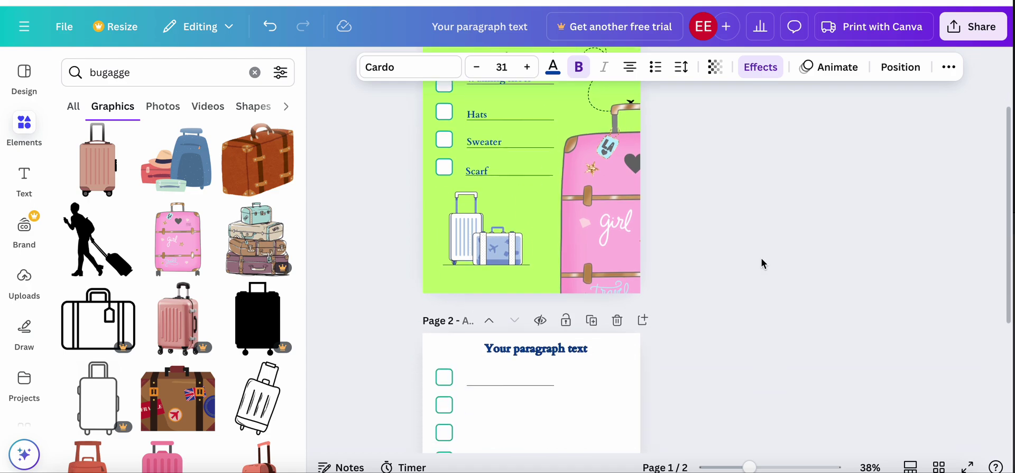
scroll(760, 258, up, 2)
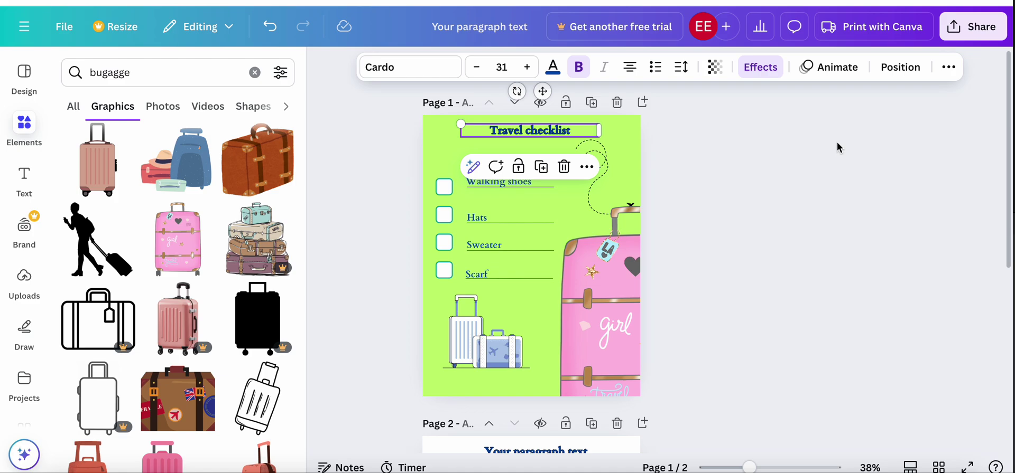
click(954, 114)
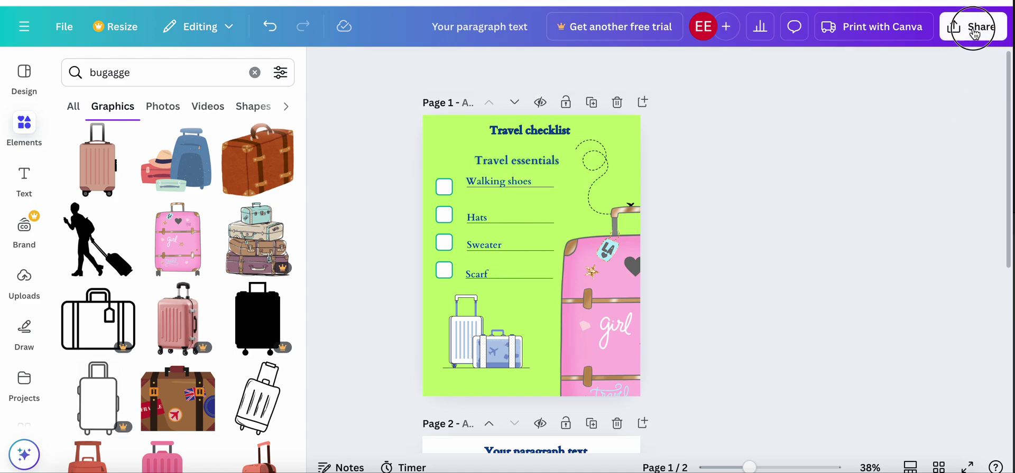
Step: View the design's sharing and download options, and close them
click(974, 35)
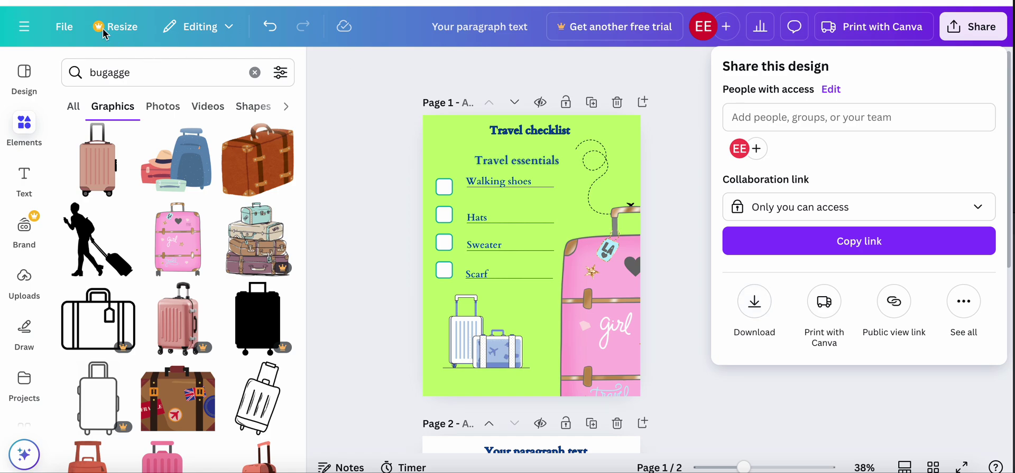
click(687, 159)
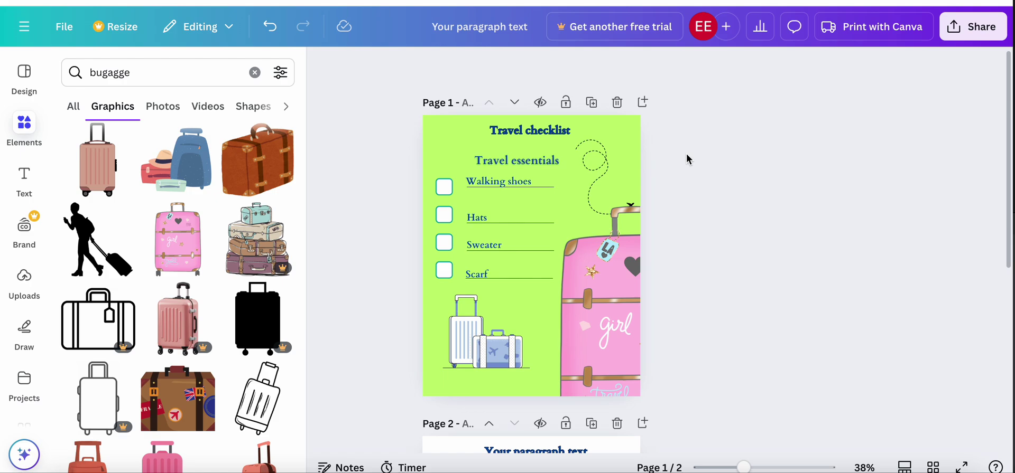
Step: Search the elements for "checklist", extend the search to "checklist todo" and browse the matching media
click(255, 72)
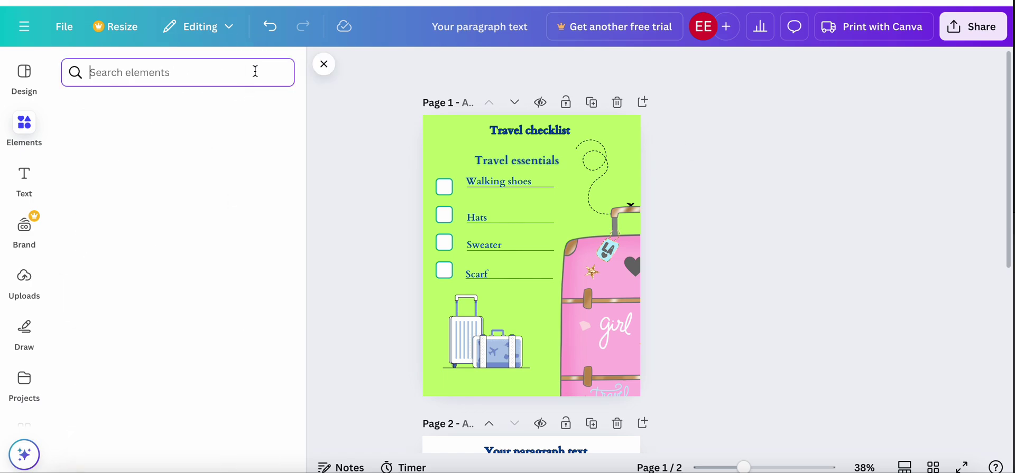
text(checklist)
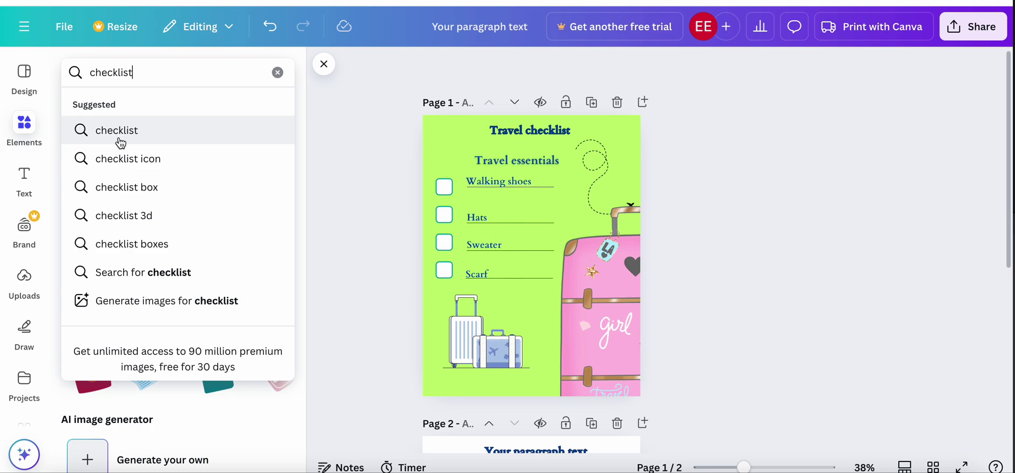
click(132, 135)
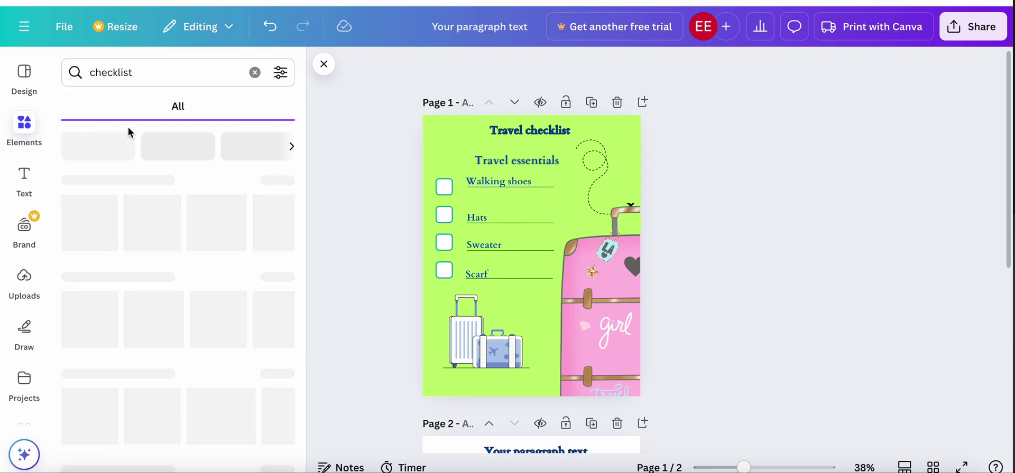
click(154, 73)
text(todo)
key(Return)
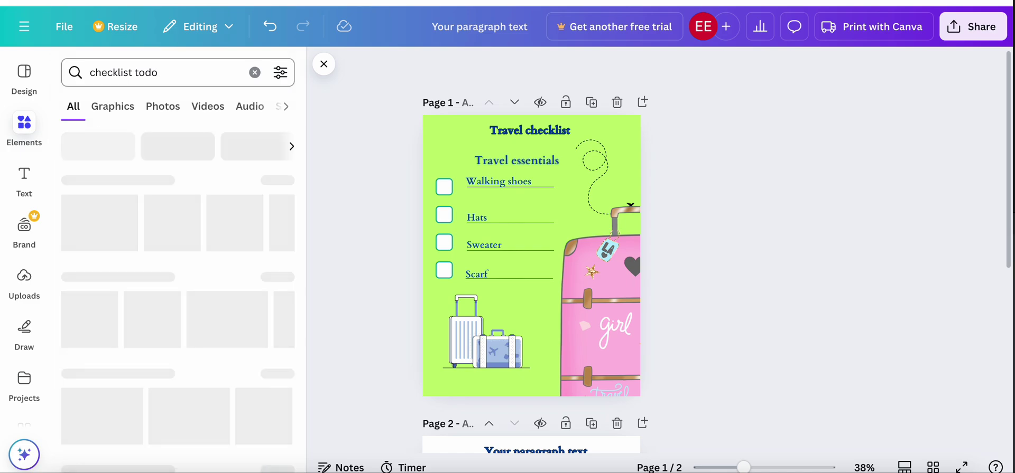
scroll(149, 226, down, 3)
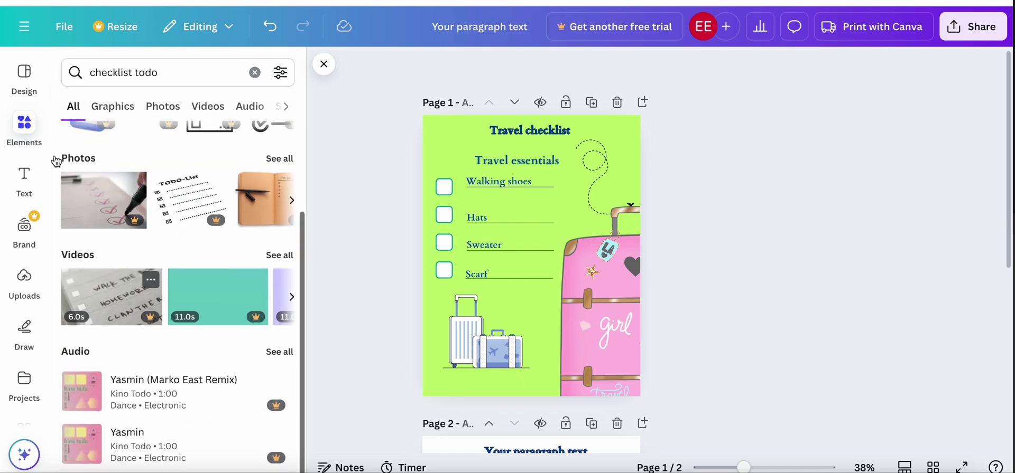
Step: Search the design templates for "todo Checklist" in place of the travel checklist search
click(24, 80)
click(186, 76)
drag(158, 73, 63, 72)
click(113, 72)
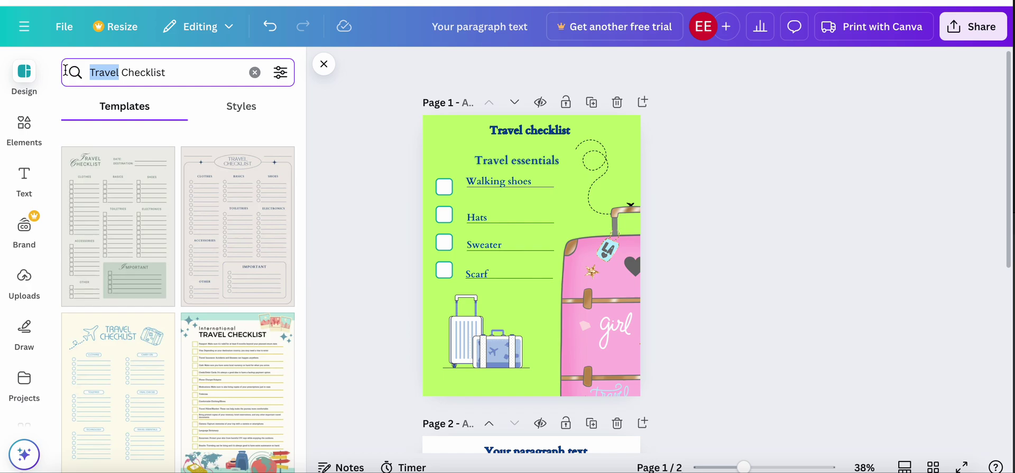
text(todo)
key(Return)
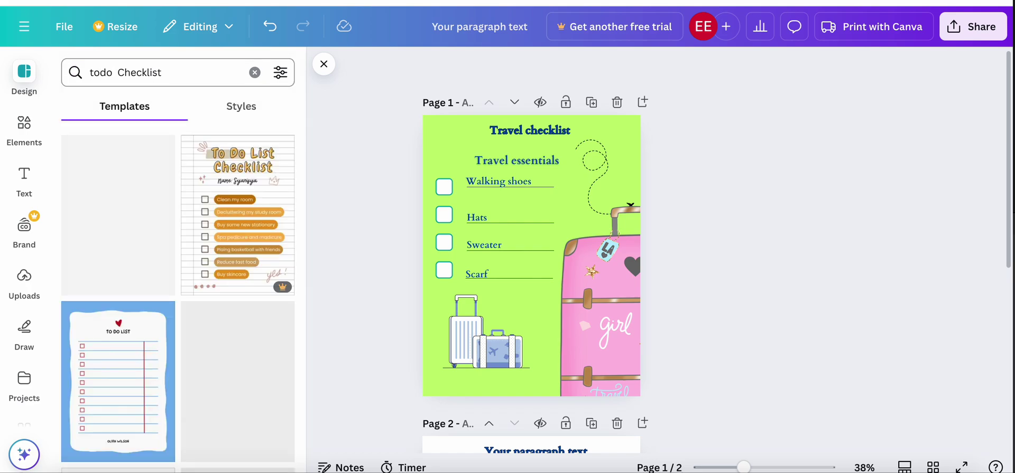